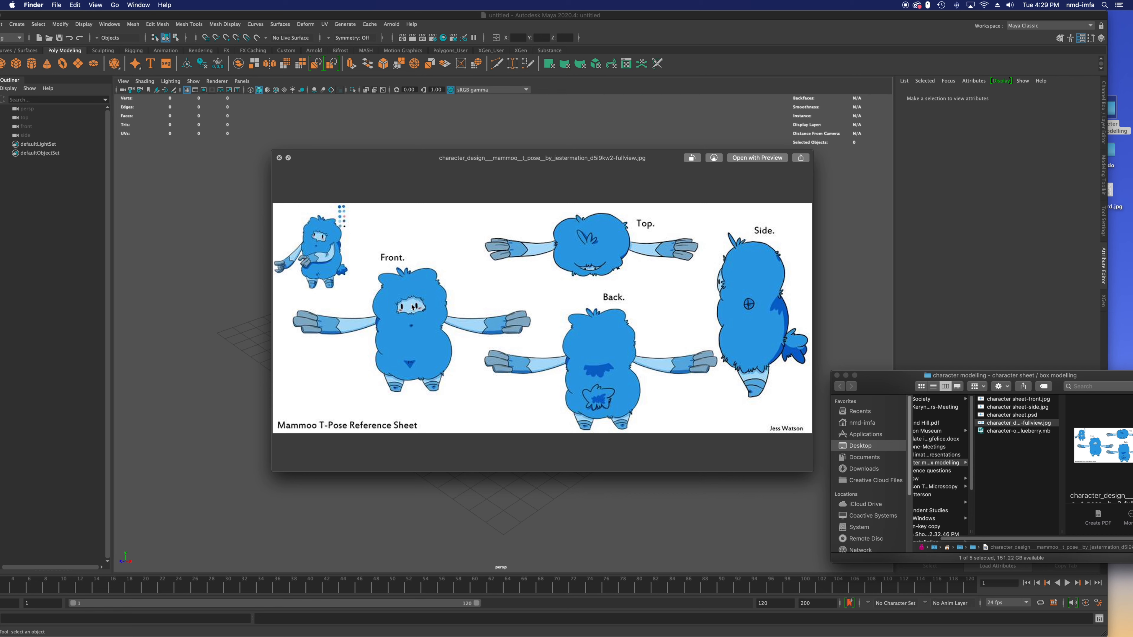
Step: Enlarge the preview of the full Mammoo T-pose reference sheet to view it, and close it
{"action": "left_click_drag", "start_coordinate": [812, 470], "coordinate": [927, 549]}
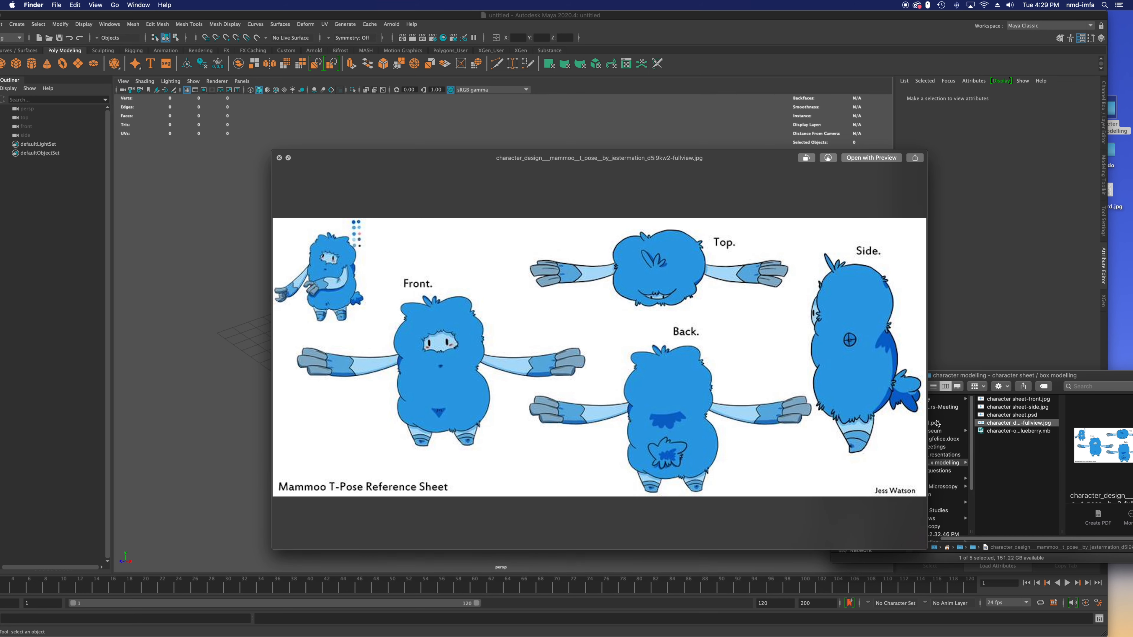
{"action": "key", "text": "space"}
{"action": "key", "text": "Up"}
{"action": "key", "text": "Up"}
{"action": "key", "text": "Up"}
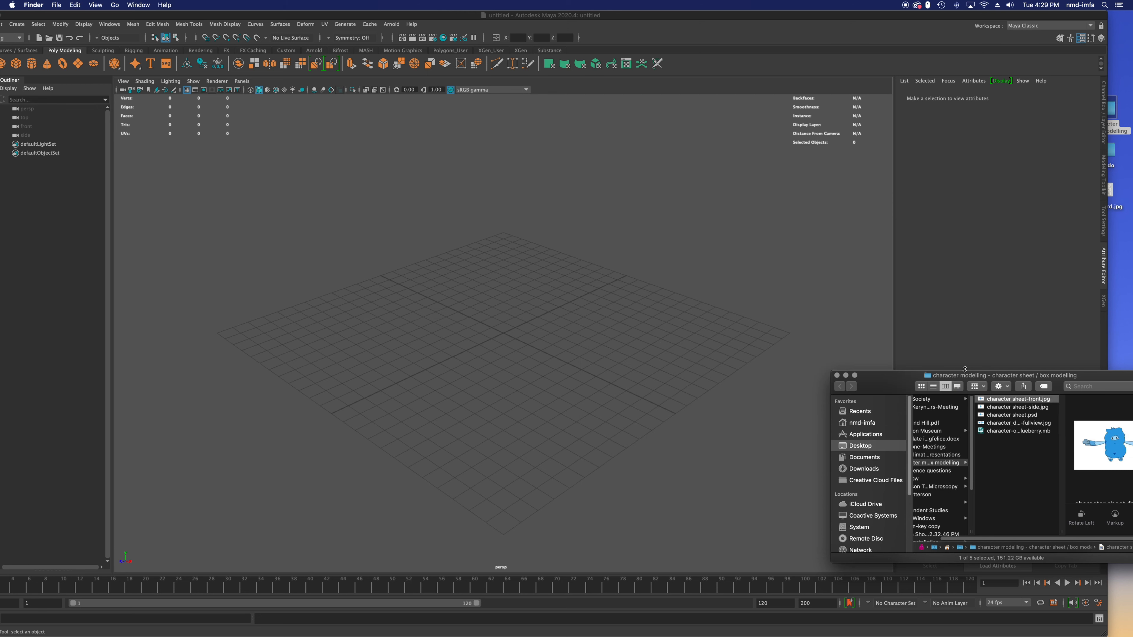
Step: Preview the character sheet-front.jpg and character sheet-side.jpg reference images
{"action": "key", "text": "space"}
{"action": "key", "text": "space"}
{"action": "left_click", "coordinate": [1011, 408]}
{"action": "key", "text": "space"}
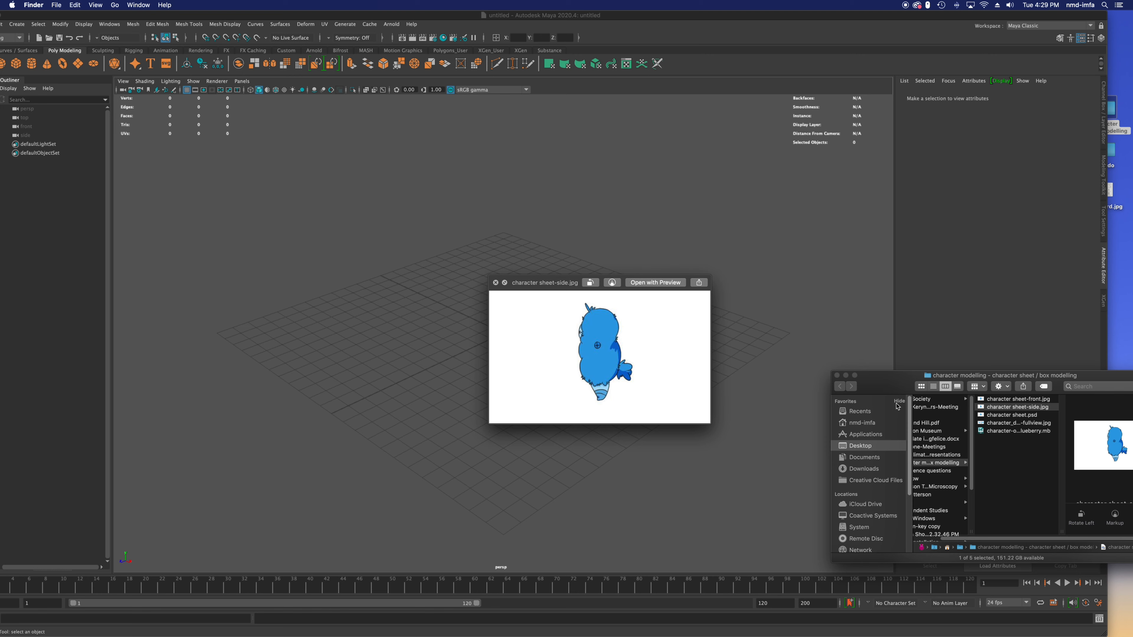
{"action": "double_click", "coordinate": [1012, 400]}
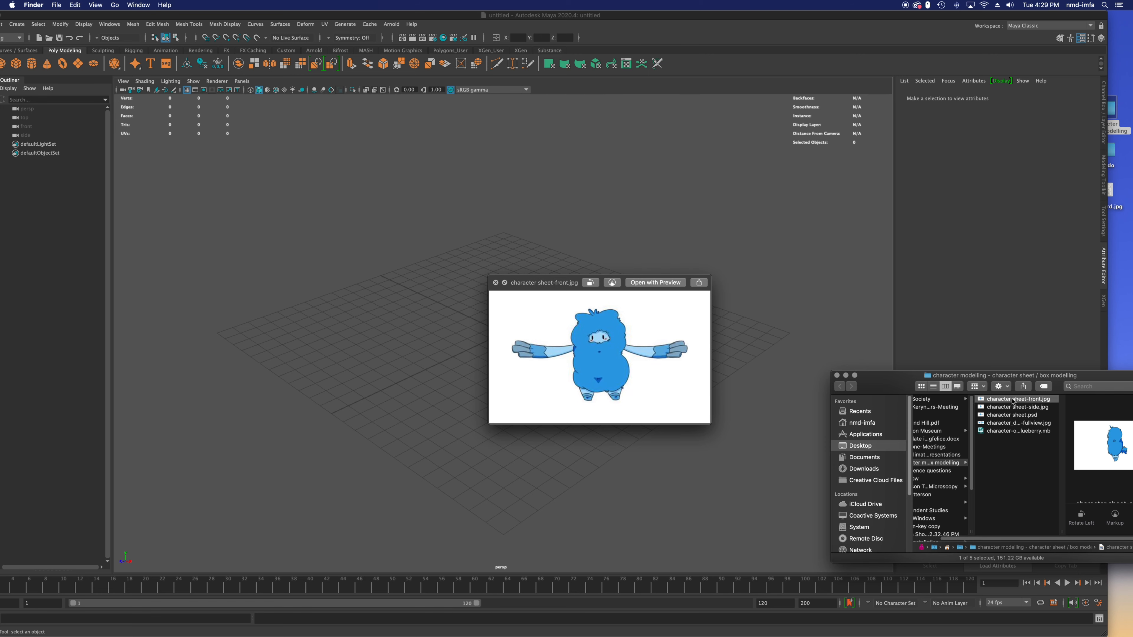
{"action": "key", "text": "super+Tab"}
{"action": "left_click", "coordinate": [1013, 414]}
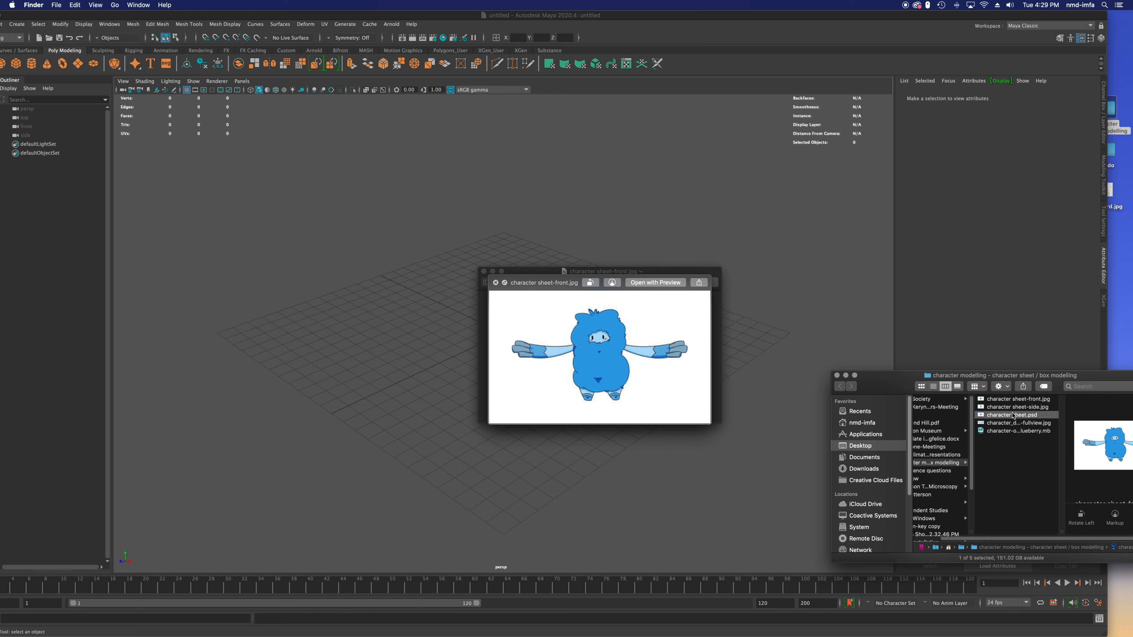
{"action": "key", "text": "space"}
{"action": "left_click", "coordinate": [1005, 406]}
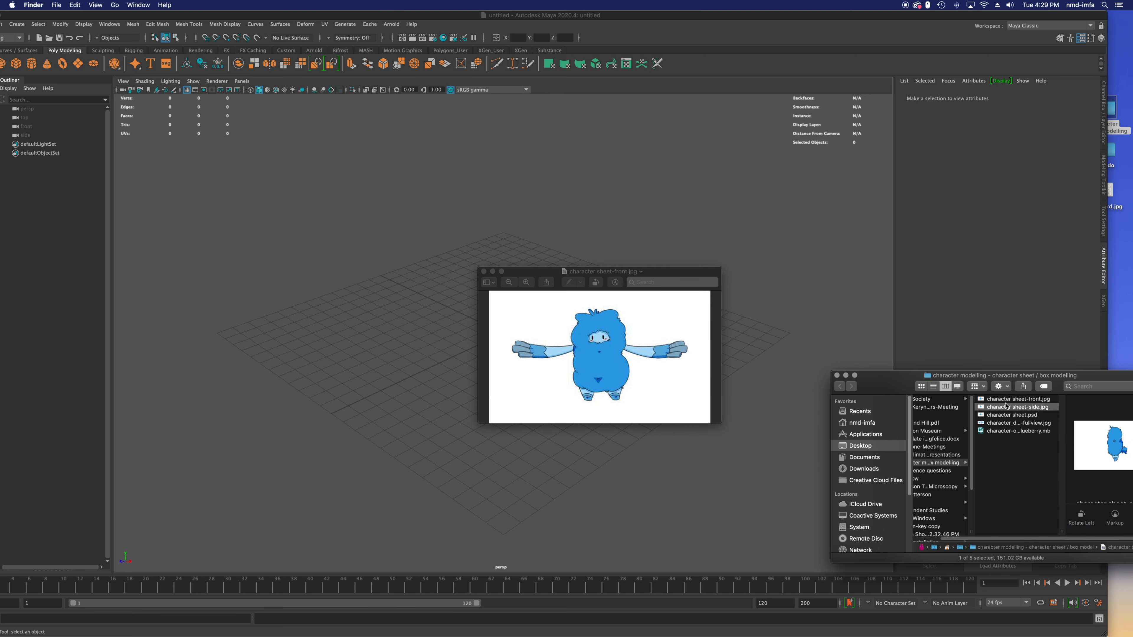
{"action": "left_click", "coordinate": [1007, 399]}
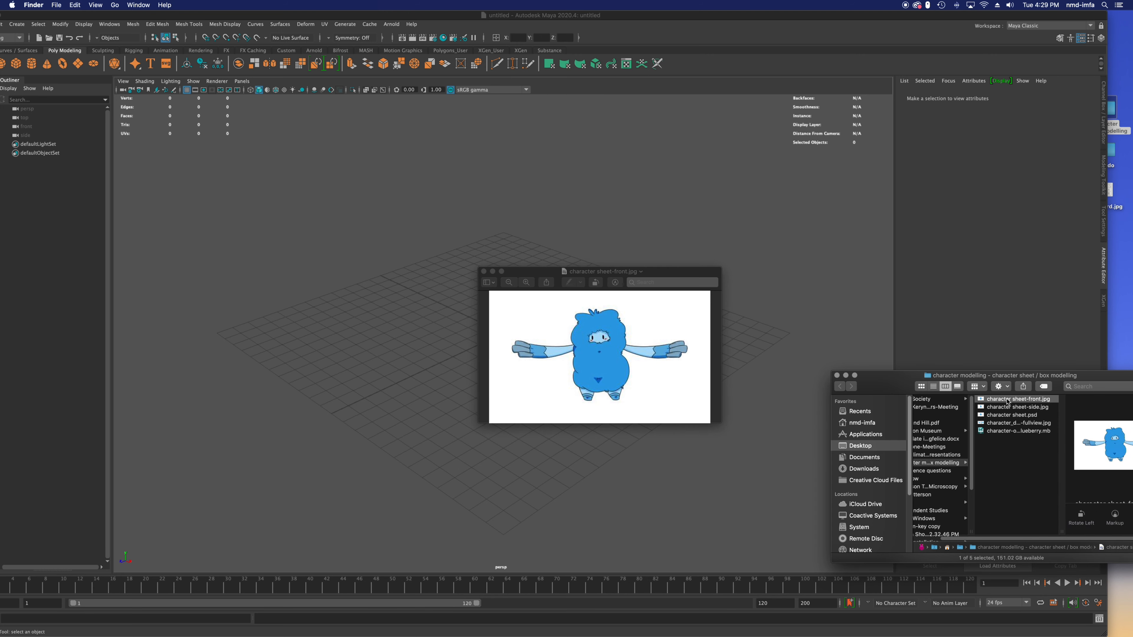
Step: Close the window showing the front reference image and switch to Maya
{"action": "left_click", "coordinate": [614, 318]}
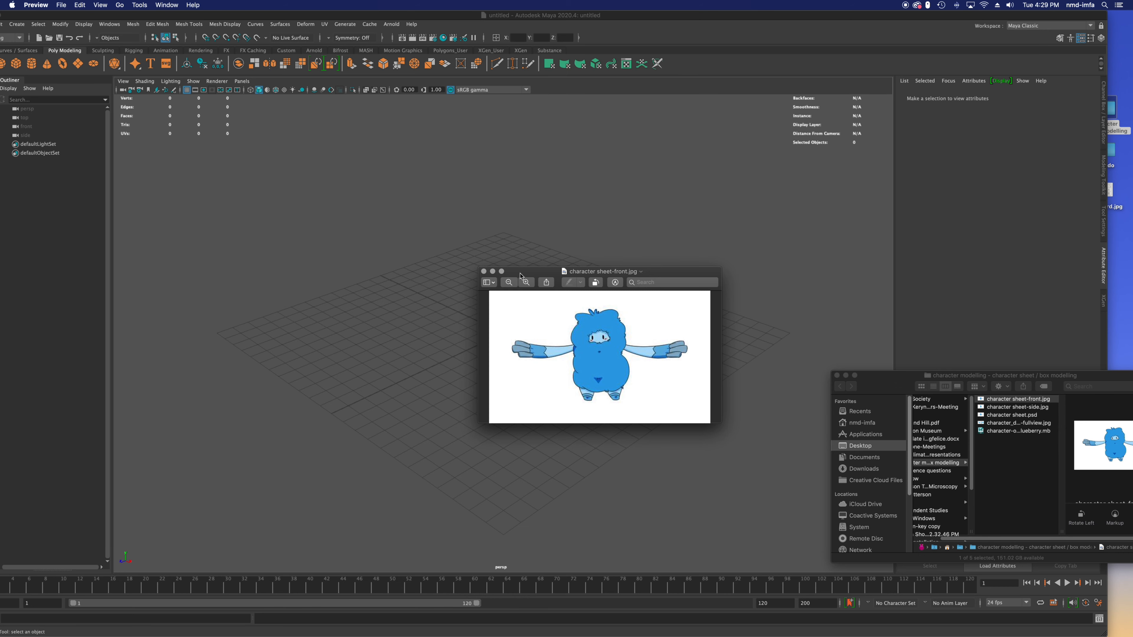
{"action": "left_click", "coordinate": [484, 271]}
{"action": "left_click", "coordinate": [435, 240]}
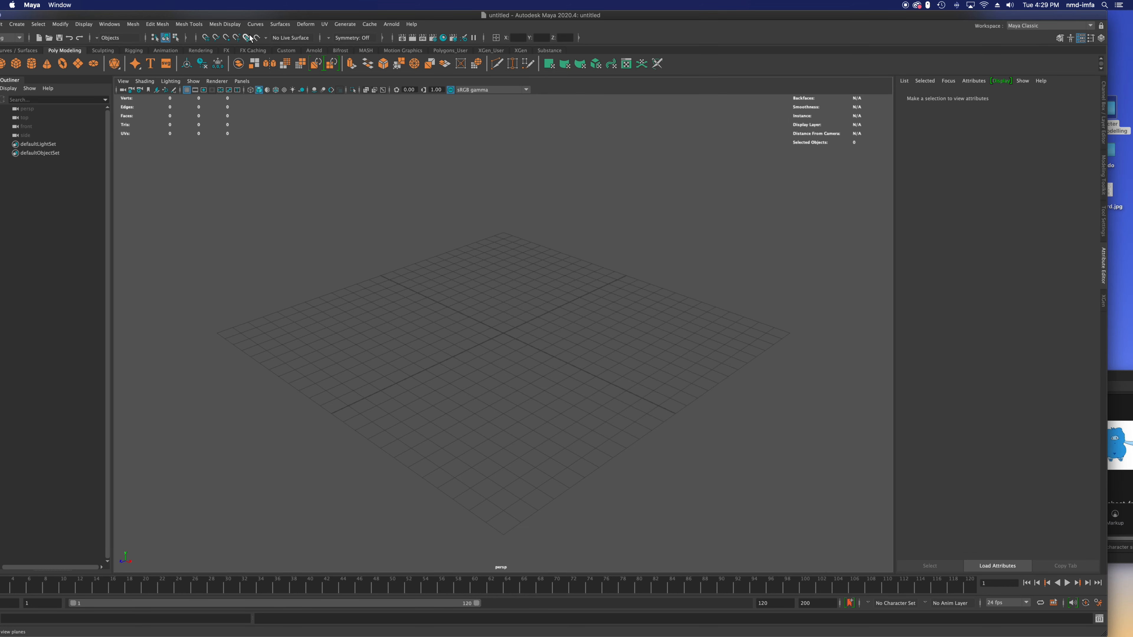
Step: Maximize the front view and start importing an image plane for it, browsing to the Desktop folder
{"action": "left_click_drag", "start_coordinate": [223, 15], "coordinate": [251, 15]}
{"action": "left_click", "coordinate": [150, 81]}
{"action": "left_click", "coordinate": [315, 249]}
{"action": "key", "text": "space"}
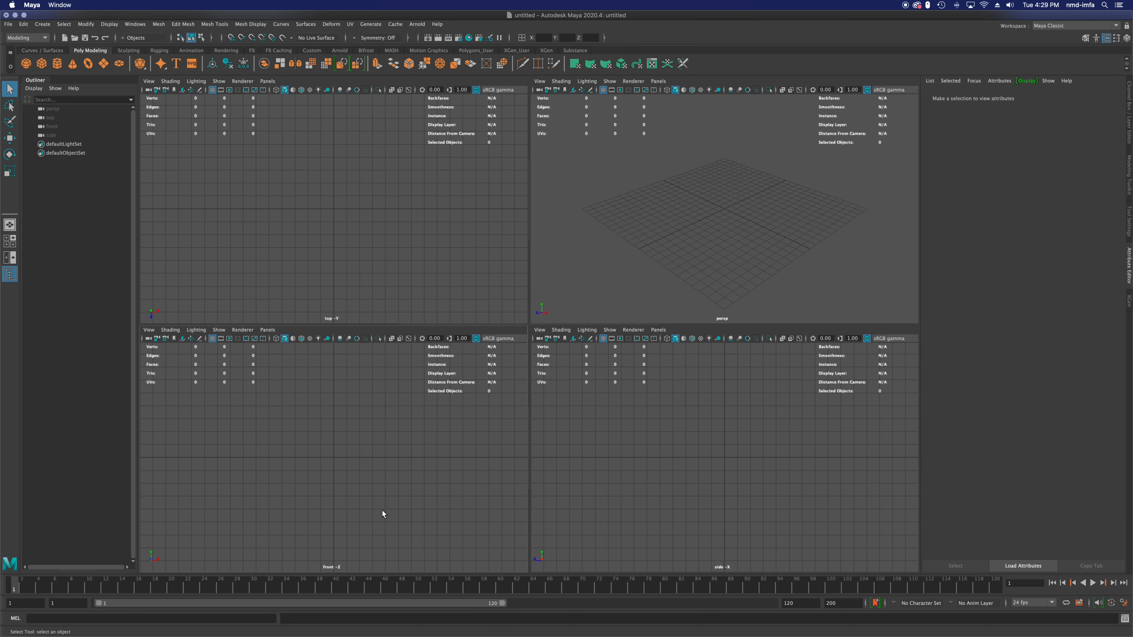
{"action": "key", "text": "space"}
{"action": "left_click", "coordinate": [148, 81]}
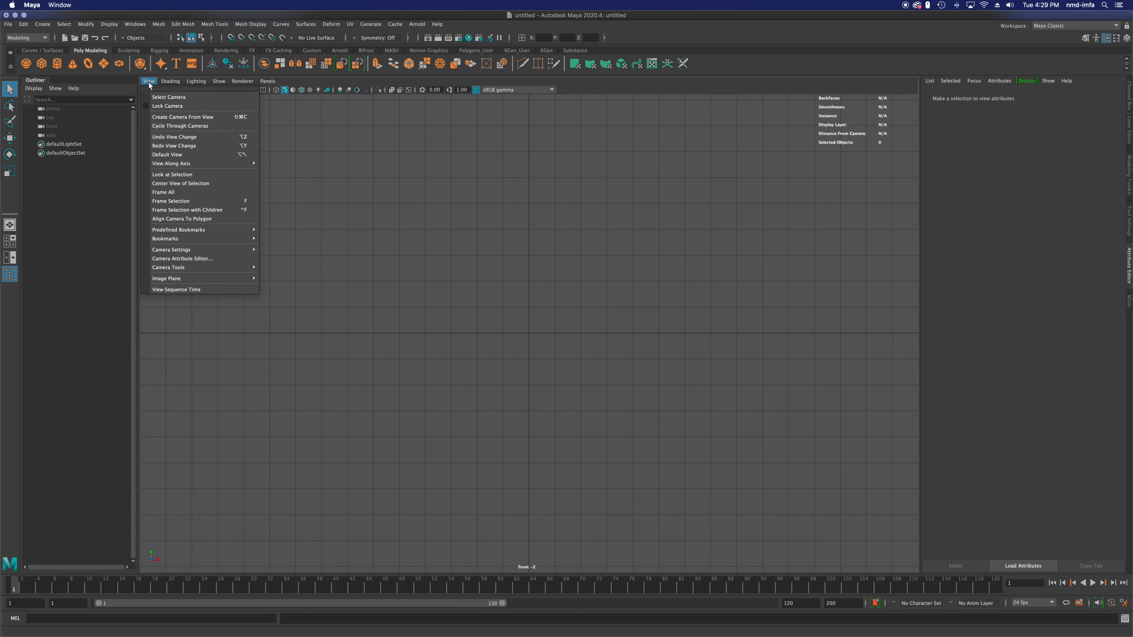
{"action": "mouse_move", "coordinate": [231, 282]}
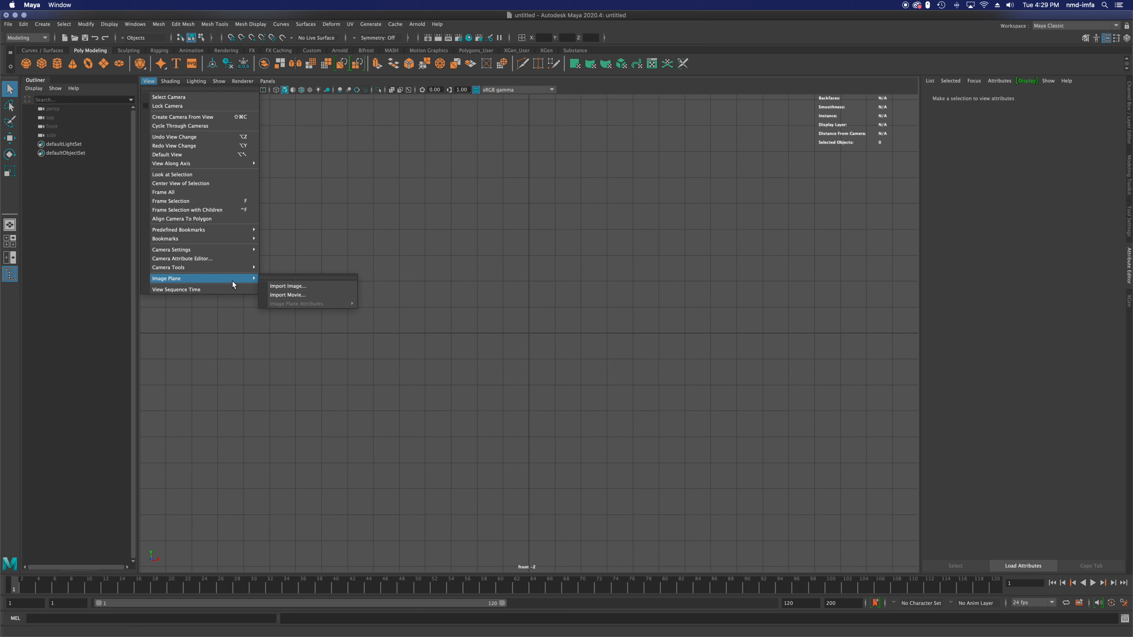
{"action": "left_click", "coordinate": [284, 286]}
{"action": "scroll", "coordinate": [333, 209], "scroll_direction": "down", "scroll_amount": 2}
{"action": "left_click", "coordinate": [330, 204]}
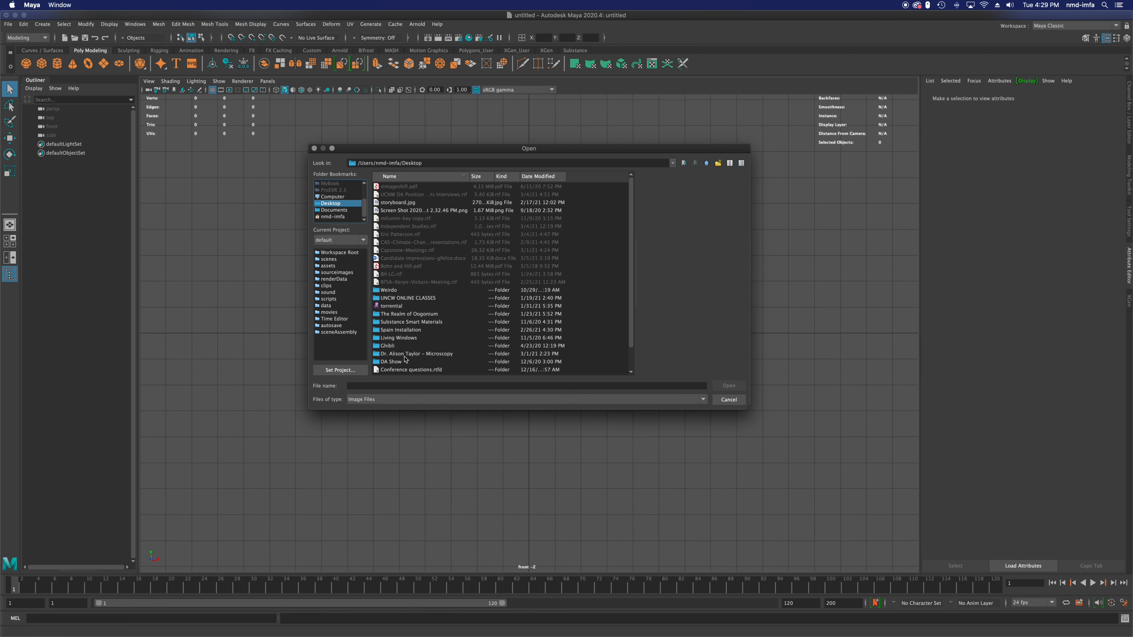
{"action": "double_click", "coordinate": [388, 290]}
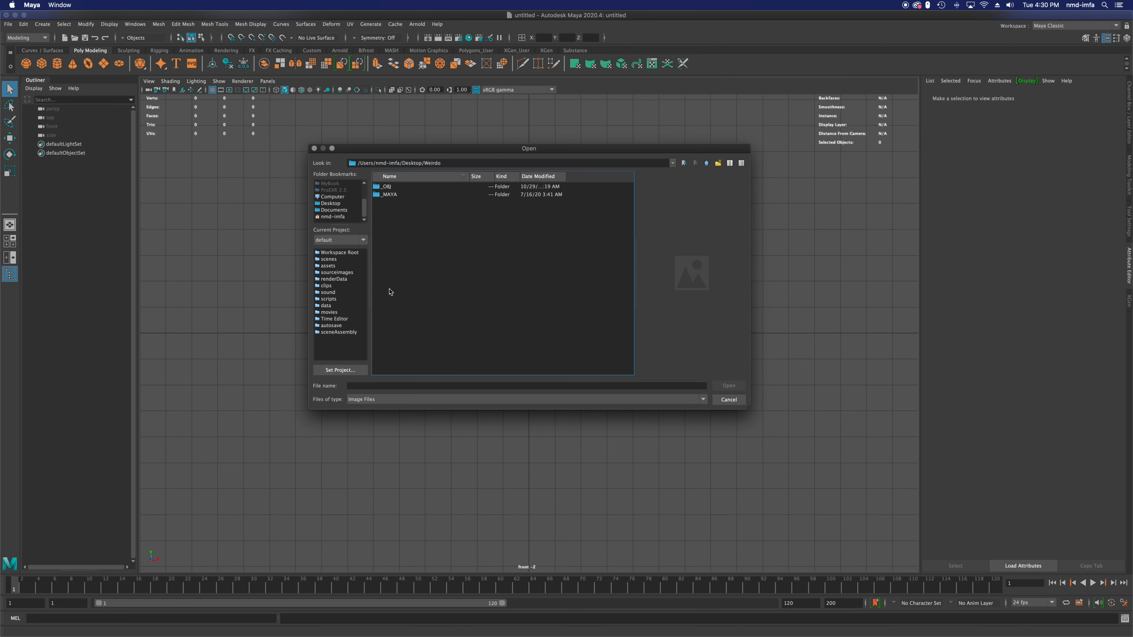
{"action": "mouse_move", "coordinate": [917, 16]}
{"action": "left_mouse_down"}
{"action": "mouse_move", "coordinate": [770, 226]}
{"action": "mouse_move", "coordinate": [760, 218]}
{"action": "mouse_move", "coordinate": [923, 0]}
{"action": "mouse_move", "coordinate": [790, 87]}
{"action": "mouse_move", "coordinate": [909, 3]}
{"action": "left_mouse_up"}
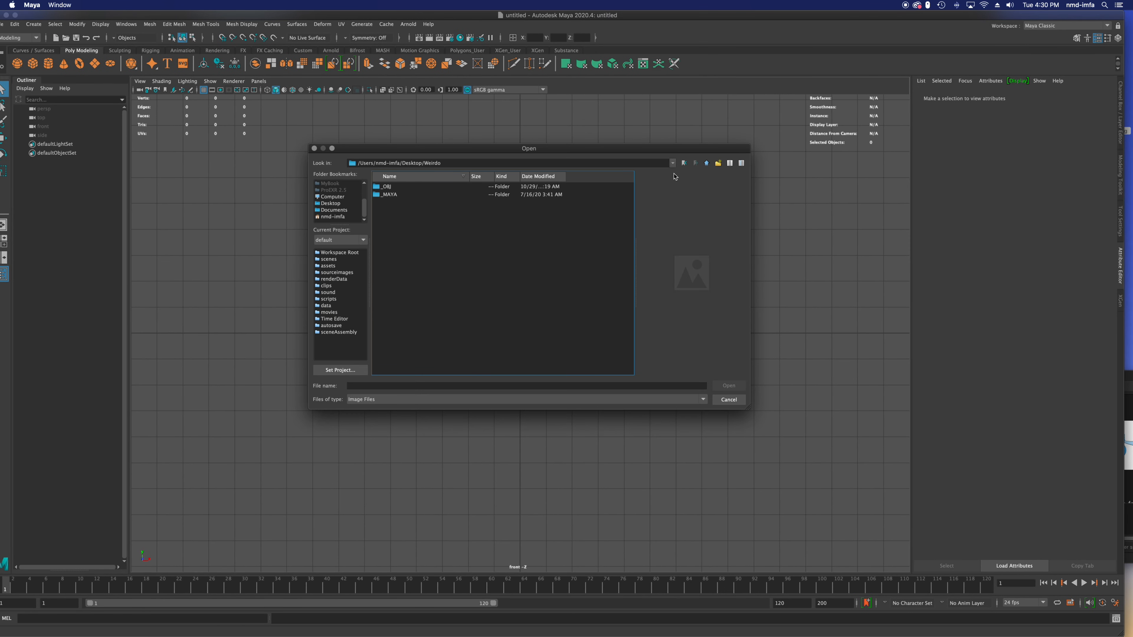
{"action": "left_click", "coordinate": [684, 164]}
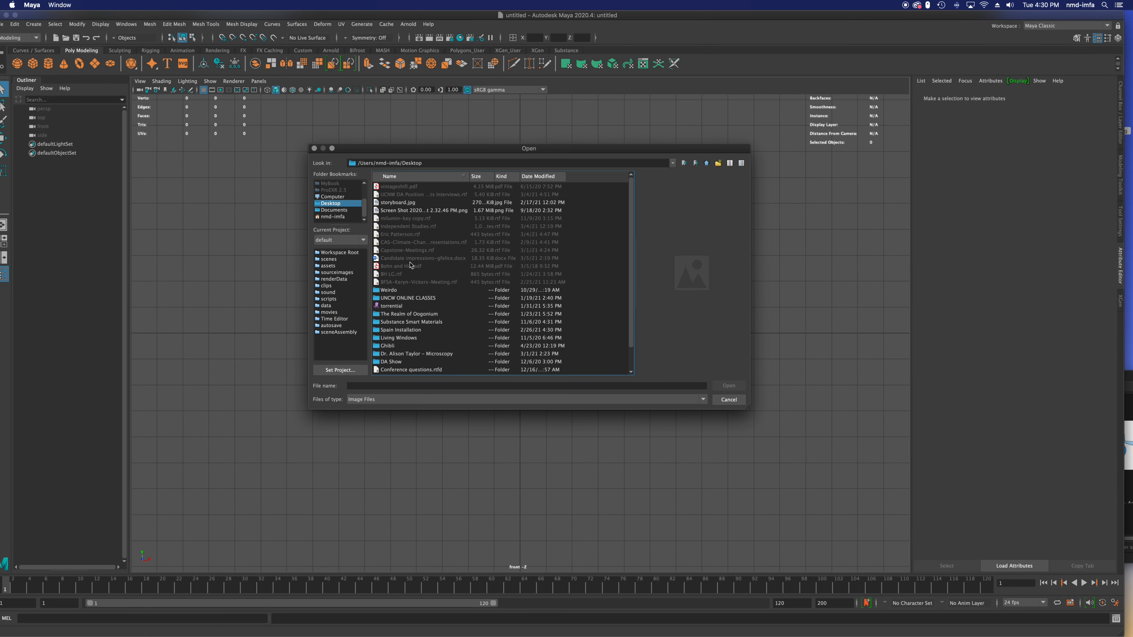
Step: Import character sheet-front.jpg from the character modelling box modelling folder as the front view's image plane
{"action": "scroll", "coordinate": [397, 326], "scroll_direction": "down", "scroll_amount": 3}
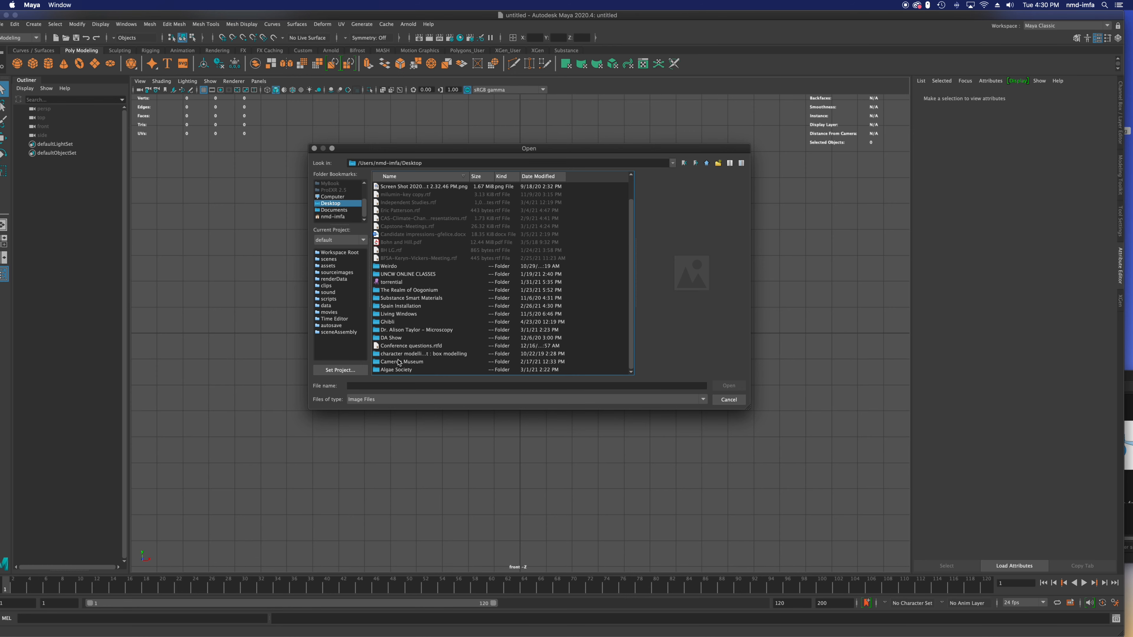
{"action": "double_click", "coordinate": [405, 355]}
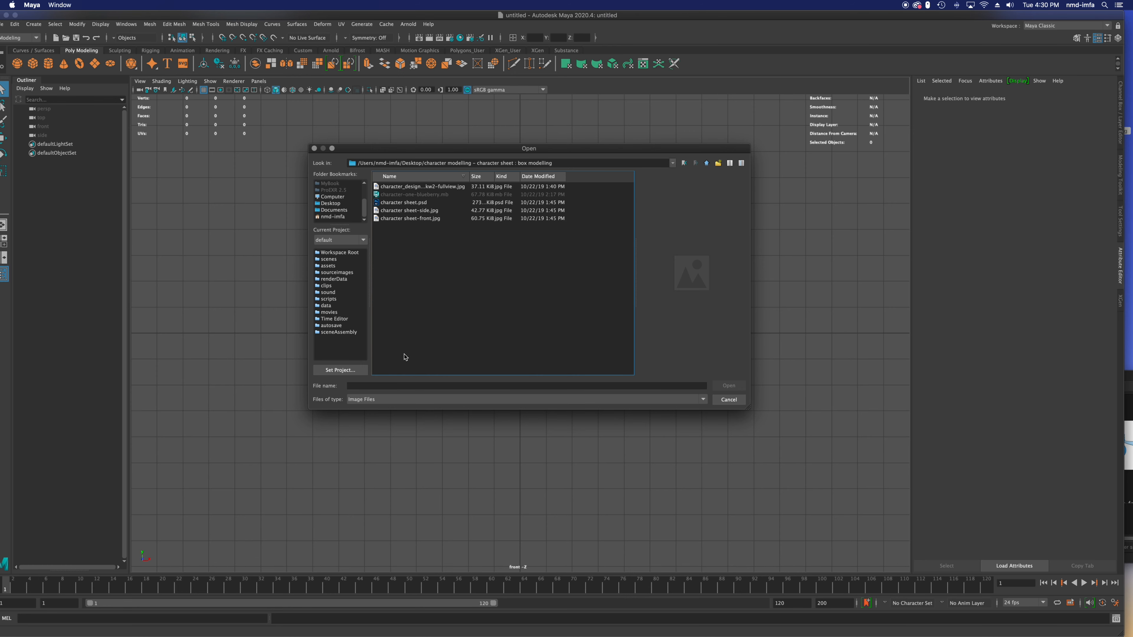
{"action": "left_click", "coordinate": [411, 218]}
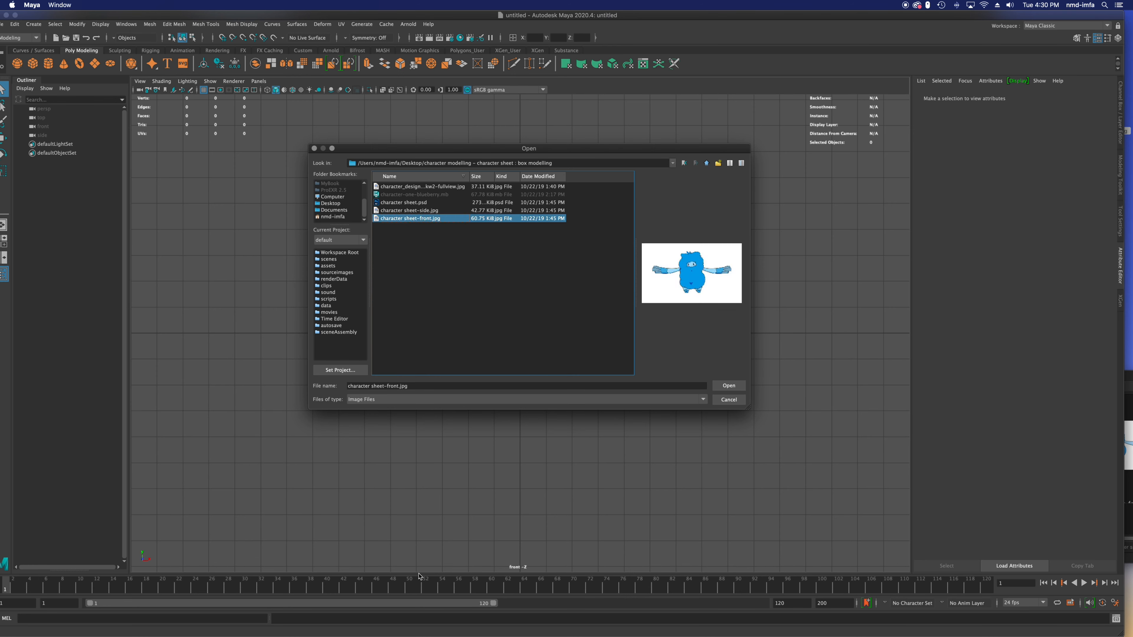
{"action": "left_click", "coordinate": [729, 385]}
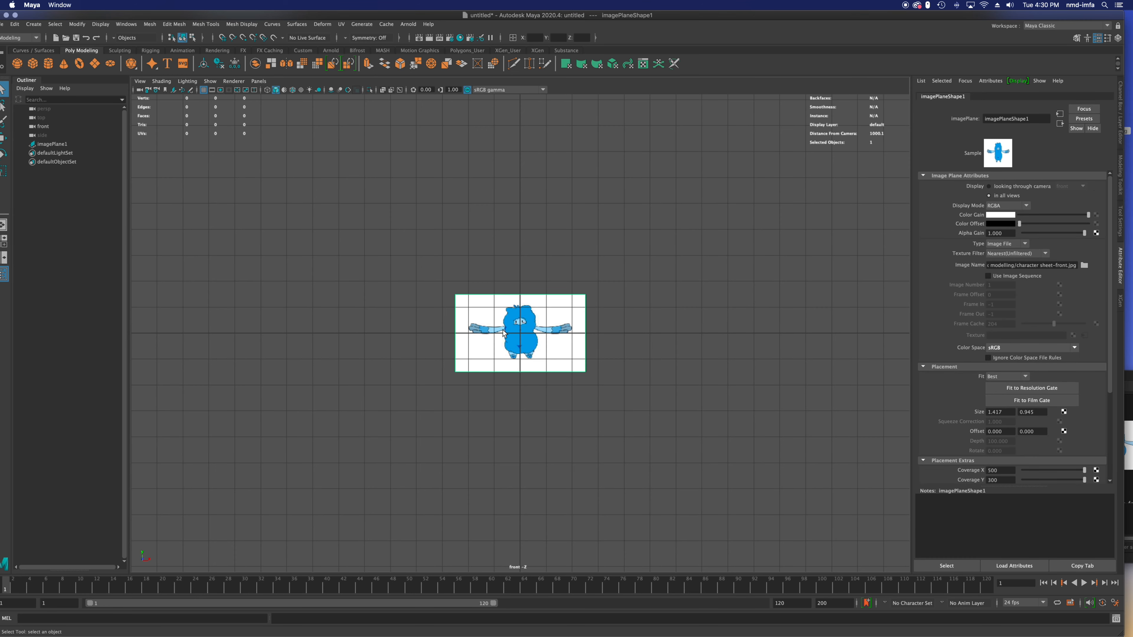
Step: Select the front image plane and check its placement in the four-view layout and in perspective
{"action": "left_click", "coordinate": [51, 144]}
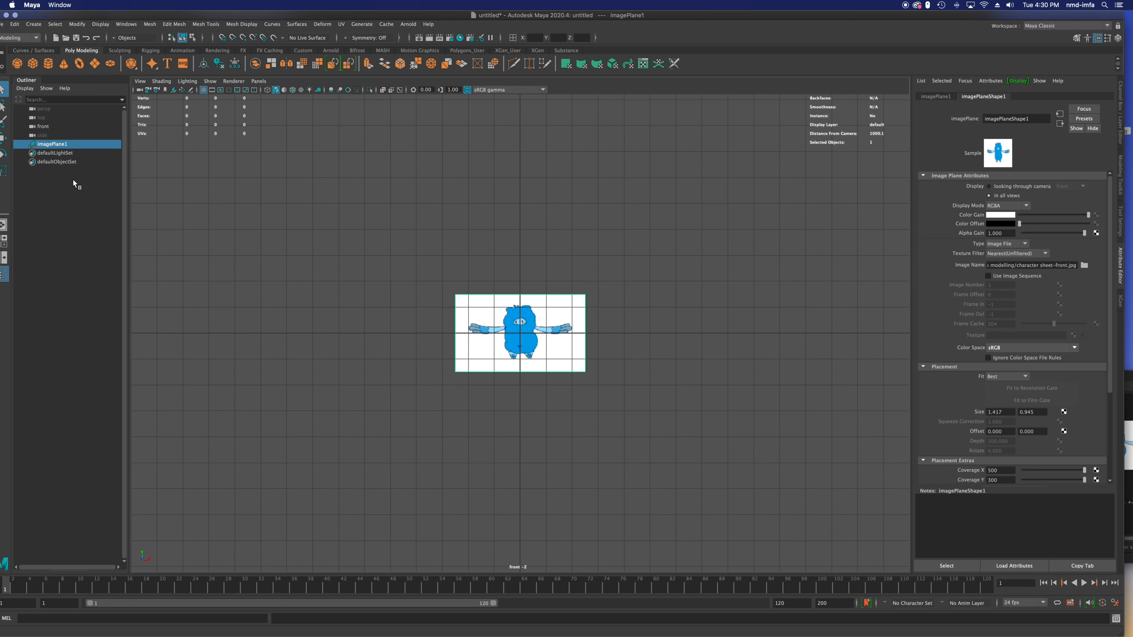
{"action": "key", "text": "space"}
{"action": "left_click_drag", "start_coordinate": [798, 182], "coordinate": [782, 217], "text": "alt"}
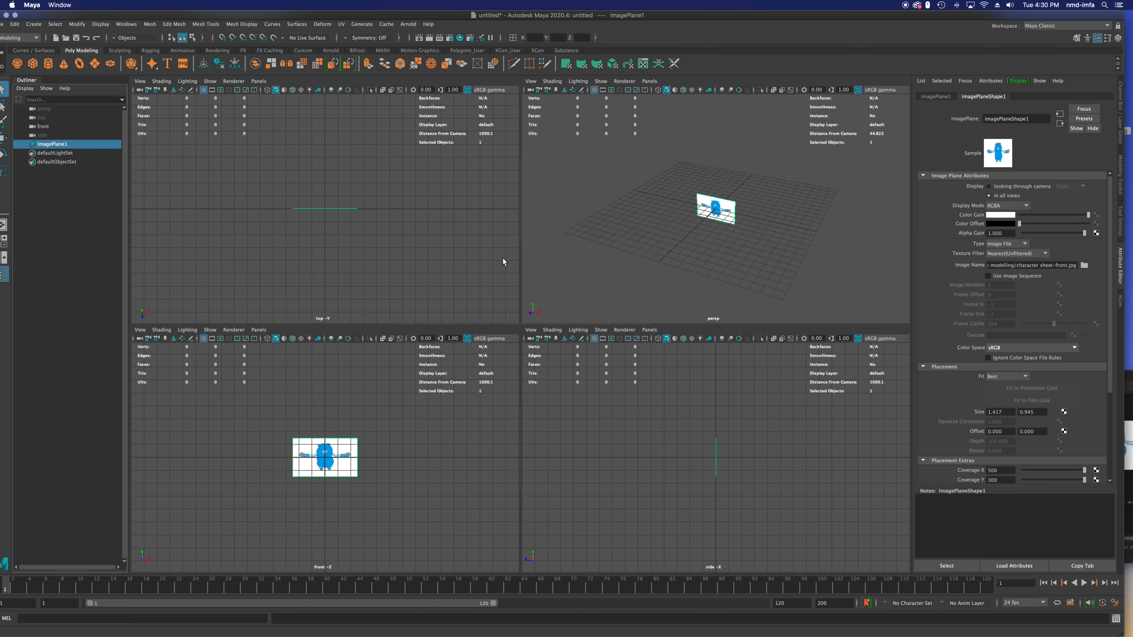
Step: Maximize the side view and import character sheet-side.jpg from the Desktop's character modelling folder as its image plane
{"action": "left_click", "coordinate": [737, 481]}
{"action": "key", "text": "space"}
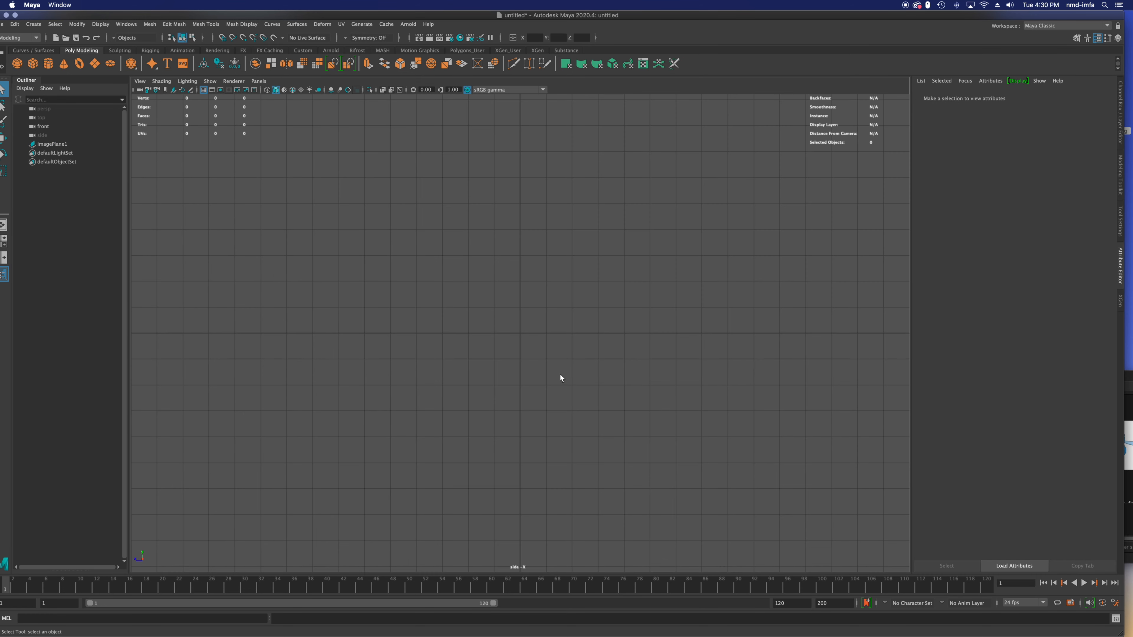
{"action": "left_click", "coordinate": [140, 81]}
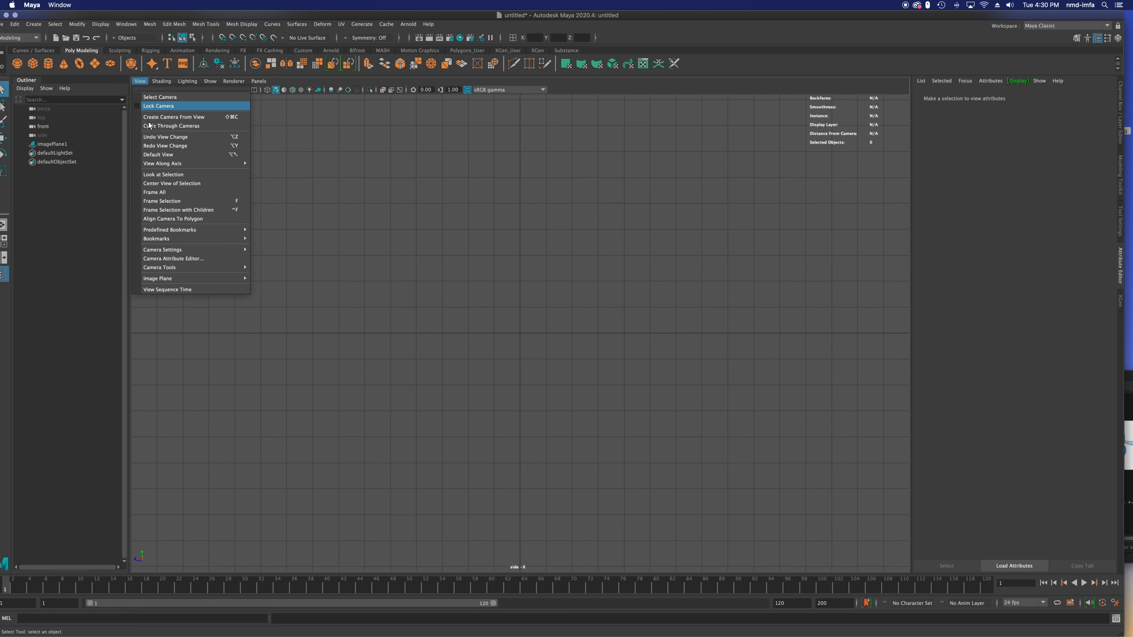
{"action": "mouse_move", "coordinate": [247, 279]}
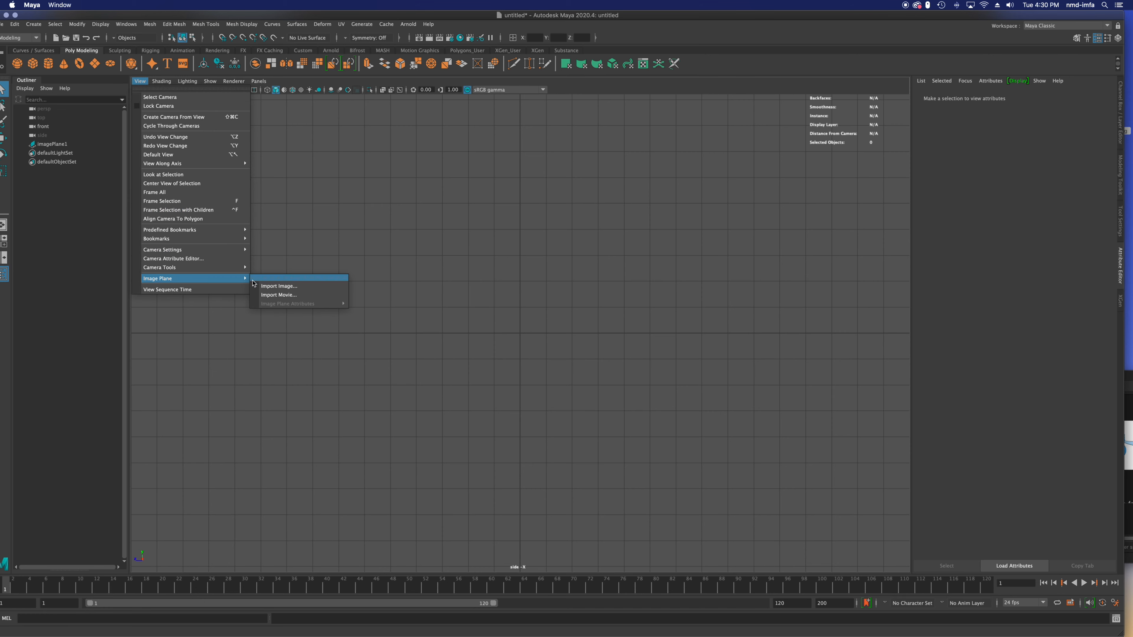
{"action": "left_click", "coordinate": [276, 287]}
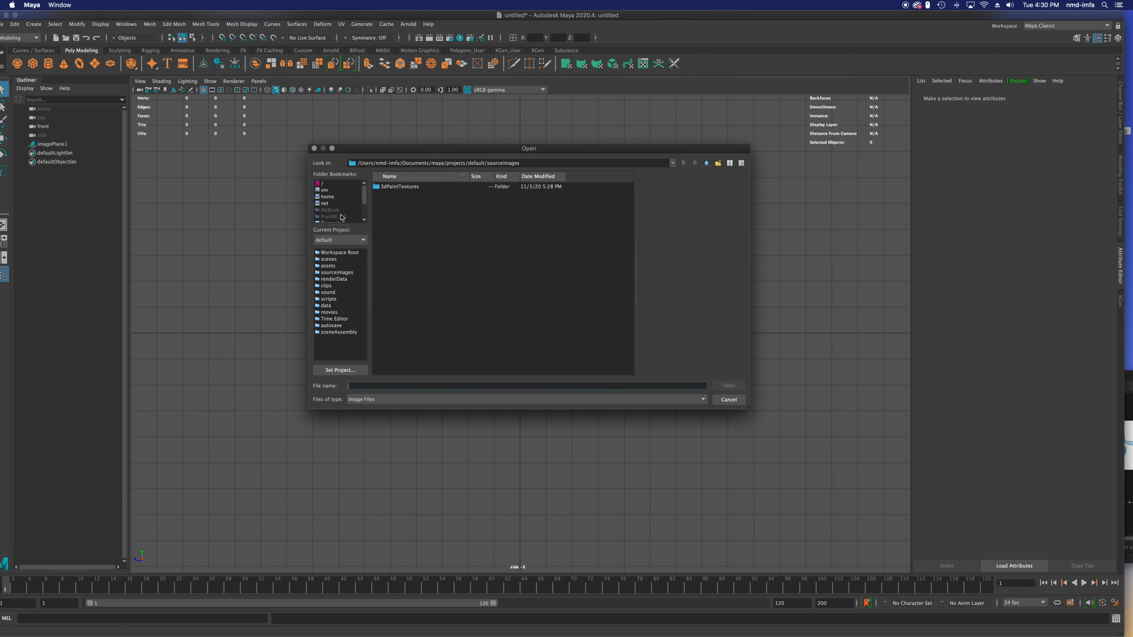
{"action": "scroll", "coordinate": [335, 204], "scroll_direction": "down", "scroll_amount": 2}
{"action": "left_click", "coordinate": [334, 204]}
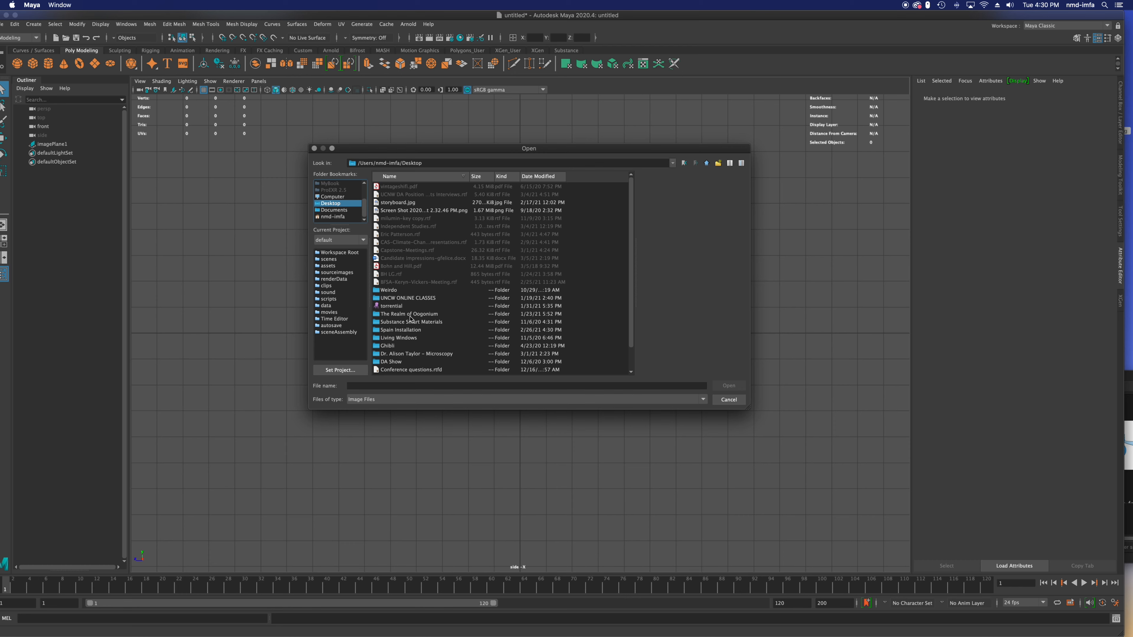
{"action": "left_click", "coordinate": [401, 323]}
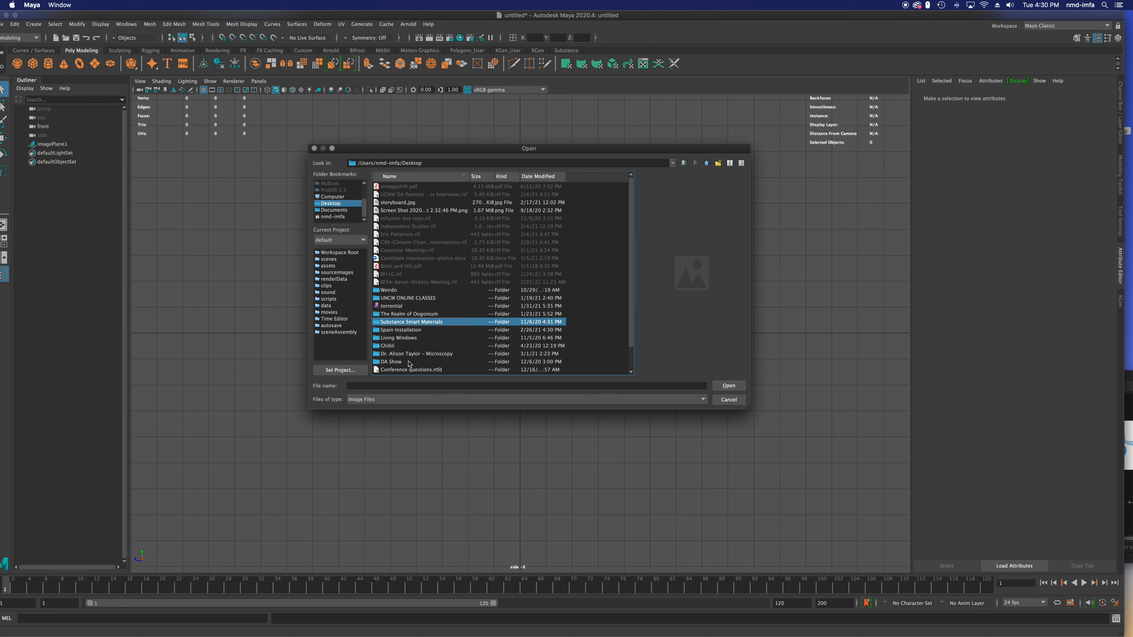
{"action": "scroll", "coordinate": [409, 364], "scroll_direction": "down", "scroll_amount": 3}
{"action": "double_click", "coordinate": [398, 353]}
{"action": "left_click", "coordinate": [412, 211]}
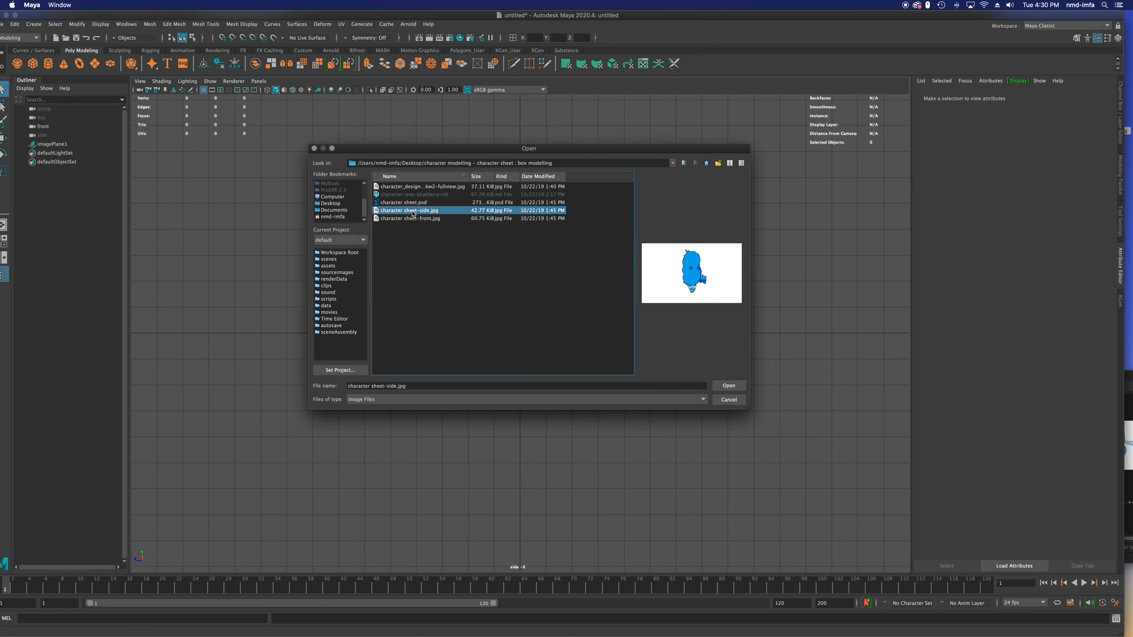
{"action": "left_click", "coordinate": [727, 386]}
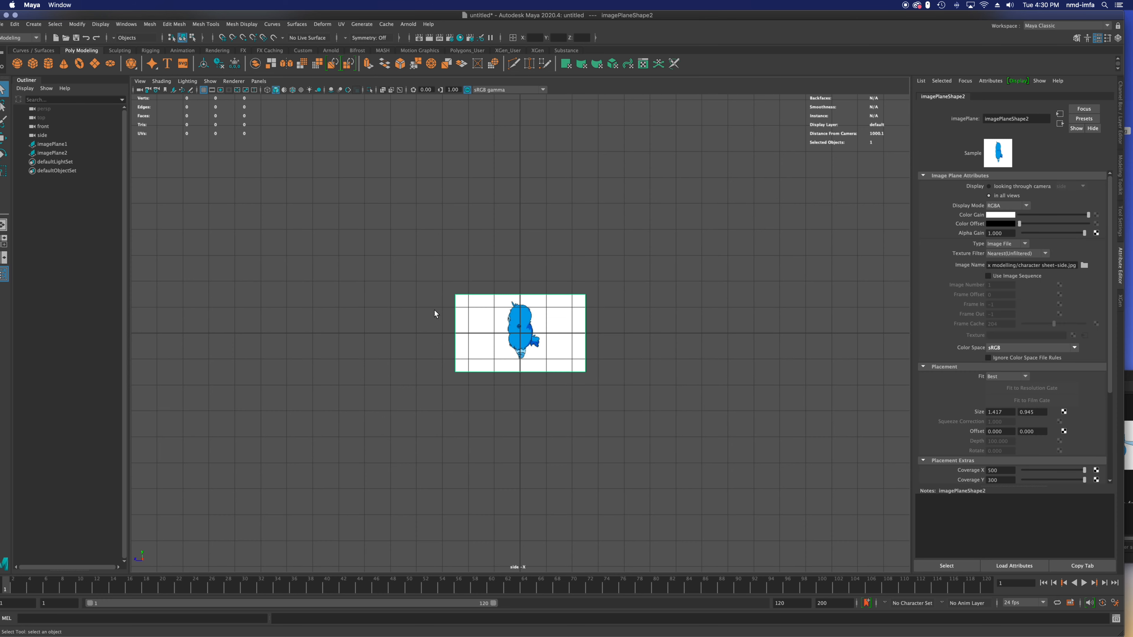
Step: In the maximized perspective view, move the side image plane down about 0.09 cm to align it with the front image
{"action": "key", "text": "space"}
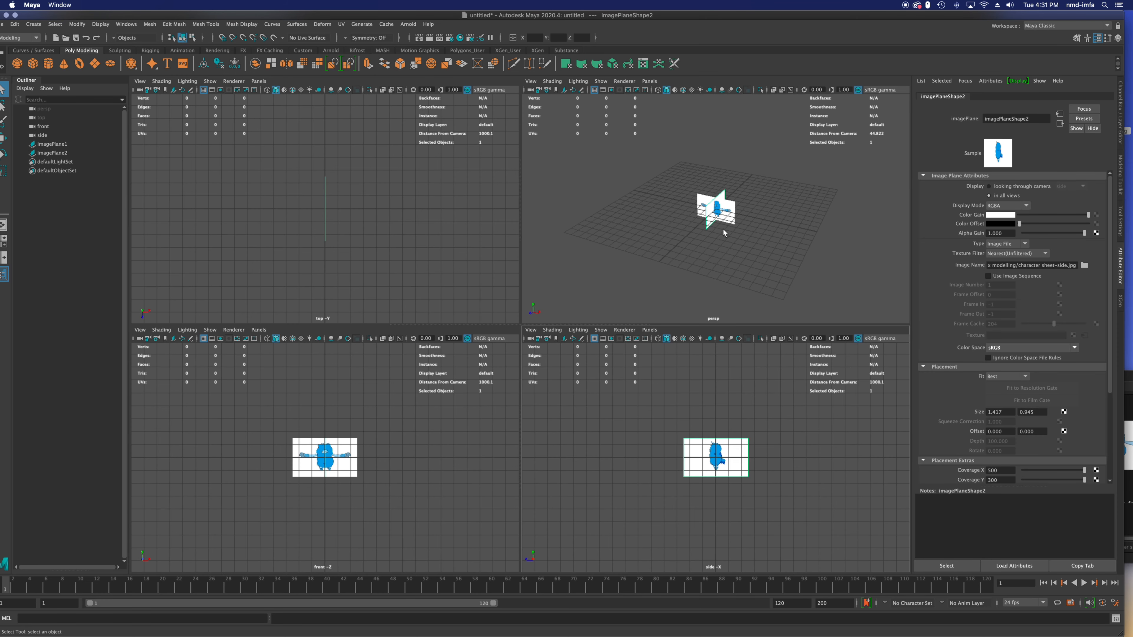
{"action": "left_click", "coordinate": [668, 278]}
{"action": "key", "text": "space"}
{"action": "left_click_drag", "start_coordinate": [547, 369], "coordinate": [510, 328], "text": "alt"}
{"action": "scroll", "coordinate": [528, 325], "scroll_direction": "up", "scroll_amount": 10}
{"action": "scroll", "coordinate": [527, 322], "scroll_direction": "down", "scroll_amount": 2}
{"action": "left_click", "coordinate": [500, 330]}
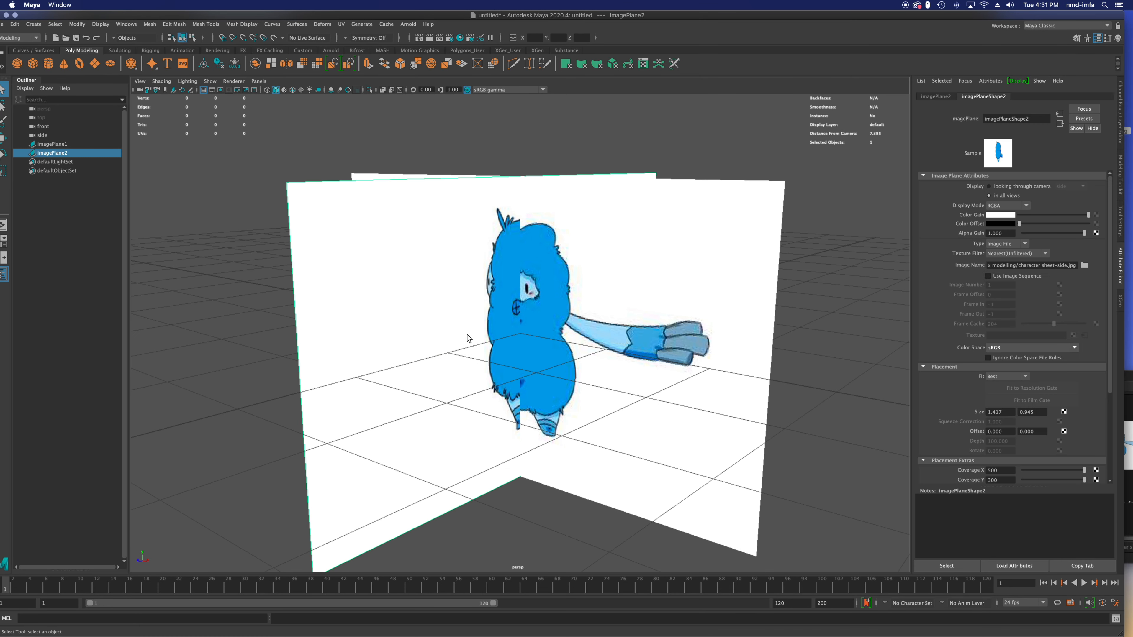
{"action": "key", "text": "w"}
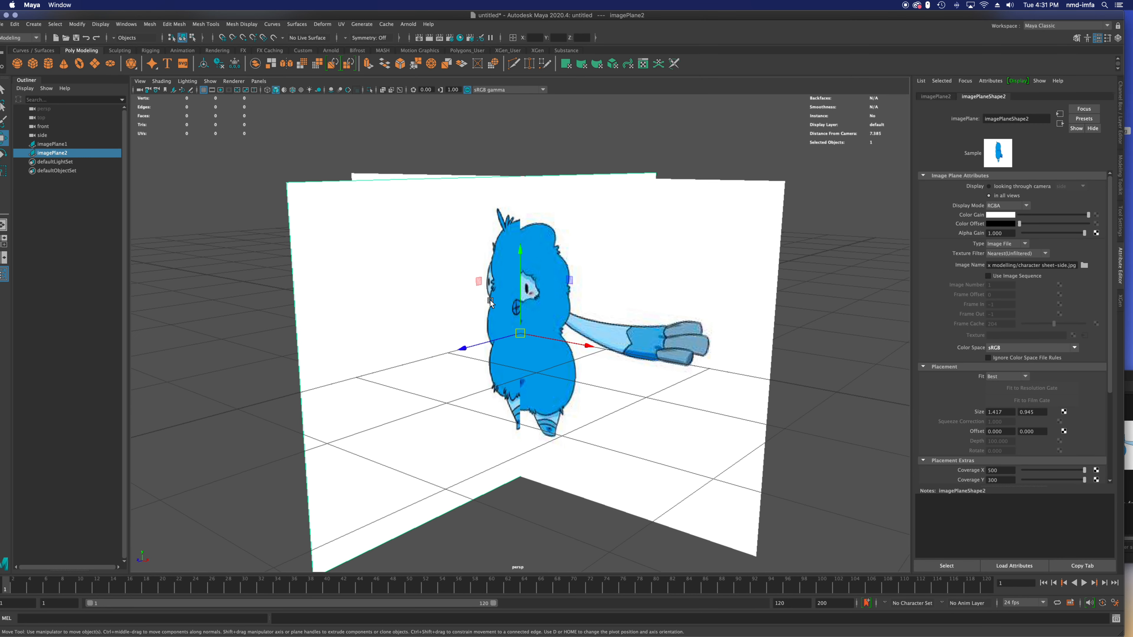
{"action": "left_click_drag", "start_coordinate": [516, 247], "coordinate": [520, 260]}
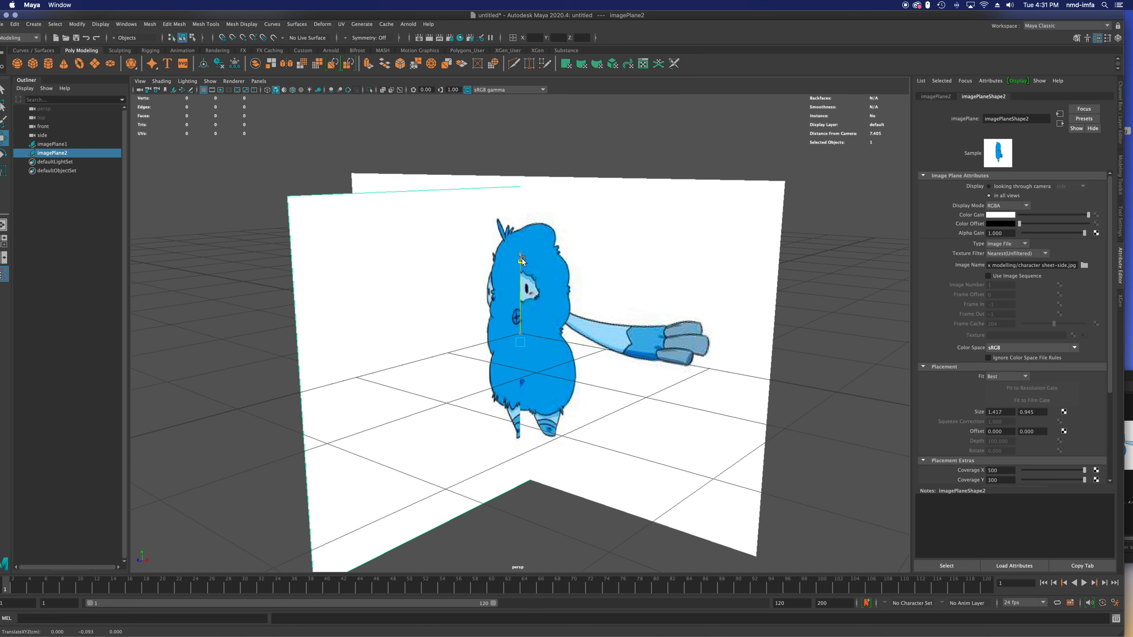
{"action": "mouse_move", "coordinate": [534, 314]}
{"action": "left_mouse_down", "text": "alt"}
{"action": "mouse_move", "coordinate": [638, 312]}
{"action": "mouse_move", "coordinate": [504, 317]}
{"action": "mouse_move", "coordinate": [496, 304]}
{"action": "mouse_move", "coordinate": [644, 328]}
{"action": "mouse_move", "coordinate": [446, 321]}
{"action": "mouse_move", "coordinate": [540, 312]}
{"action": "mouse_move", "coordinate": [515, 340]}
{"action": "mouse_move", "coordinate": [524, 322]}
{"action": "left_mouse_up", "text": "alt"}
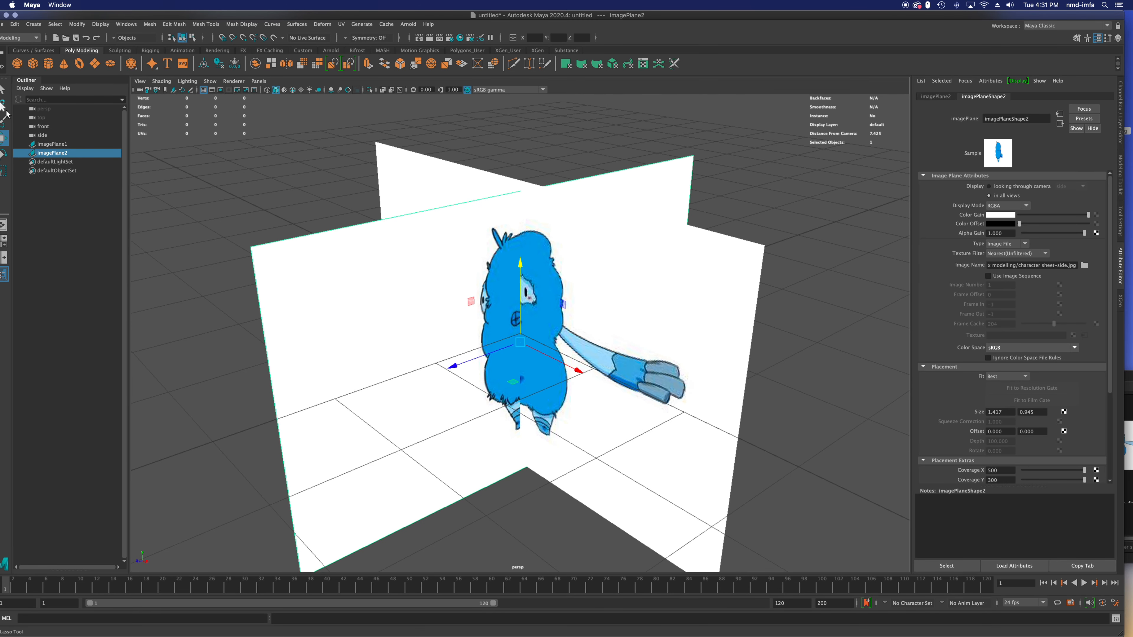
Step: Deselect the side image plane and check how both reference images line up in perspective
{"action": "left_click", "coordinate": [46, 188]}
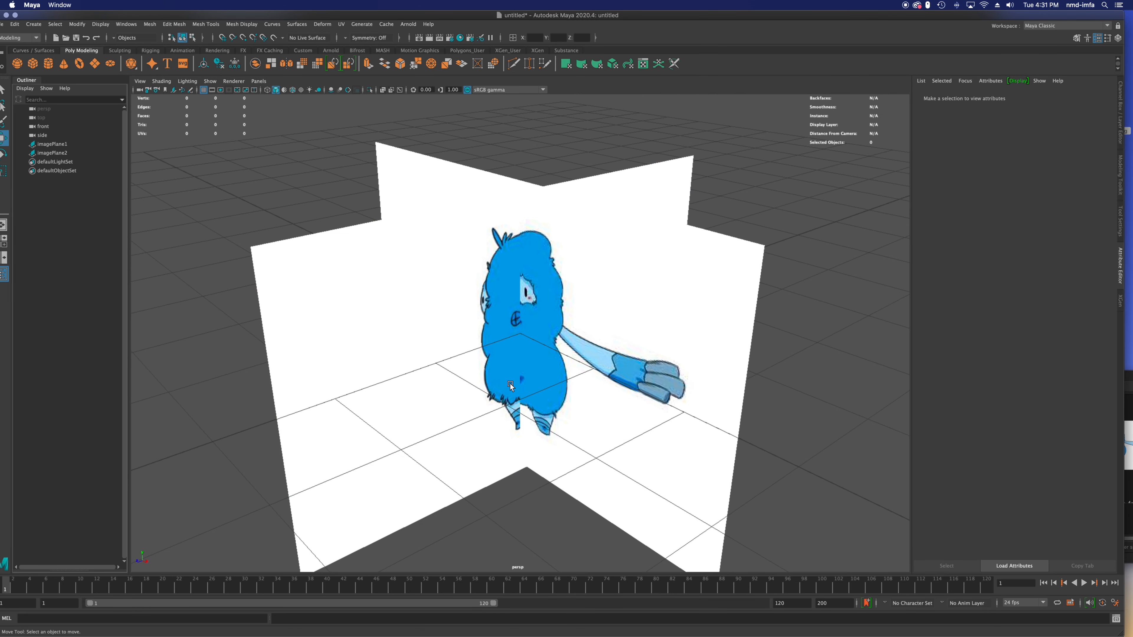
{"action": "left_click_drag", "start_coordinate": [495, 285], "coordinate": [520, 368], "text": "alt"}
{"action": "key", "text": "space"}
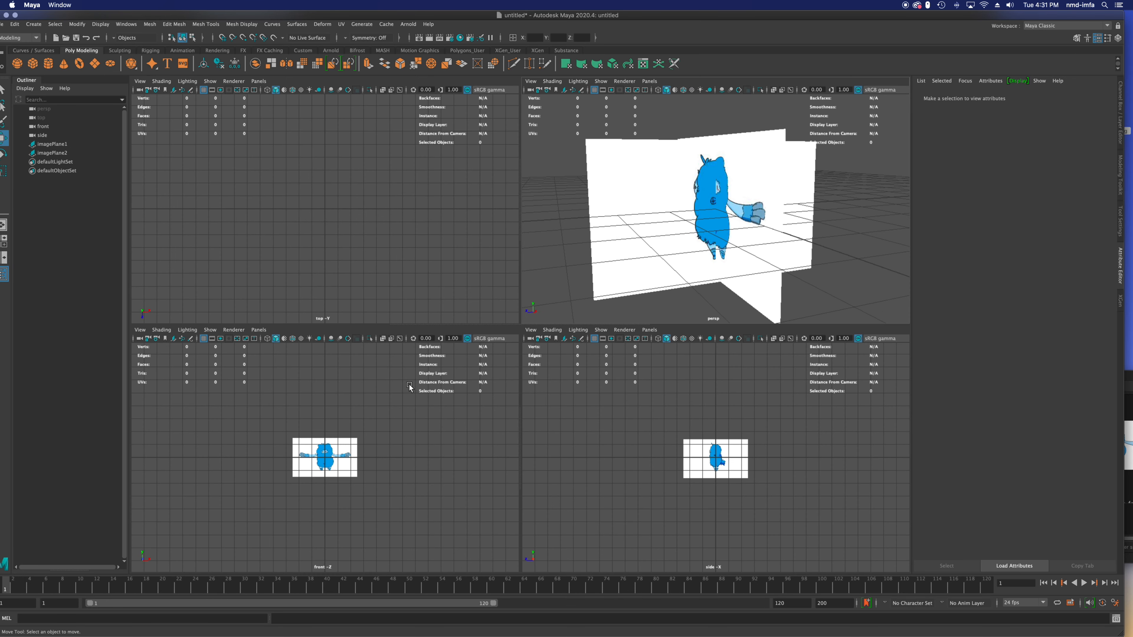
Step: Create a polygon cube at the origin, over the character in the maximized side view
{"action": "key", "text": "space"}
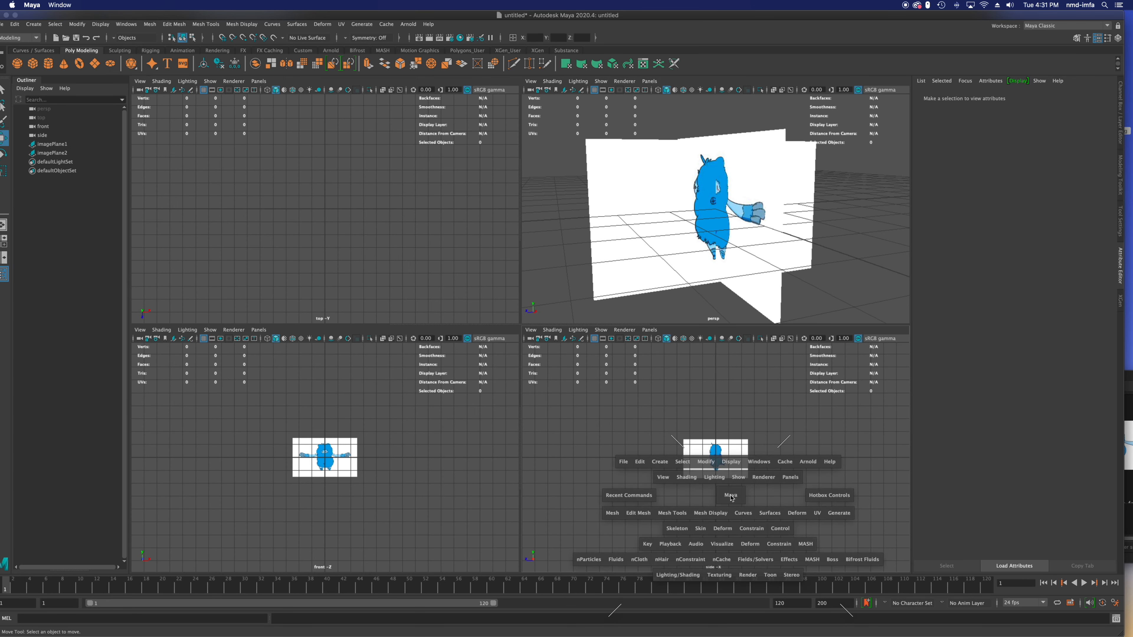
{"action": "scroll", "coordinate": [524, 329], "scroll_direction": "up", "scroll_amount": 6}
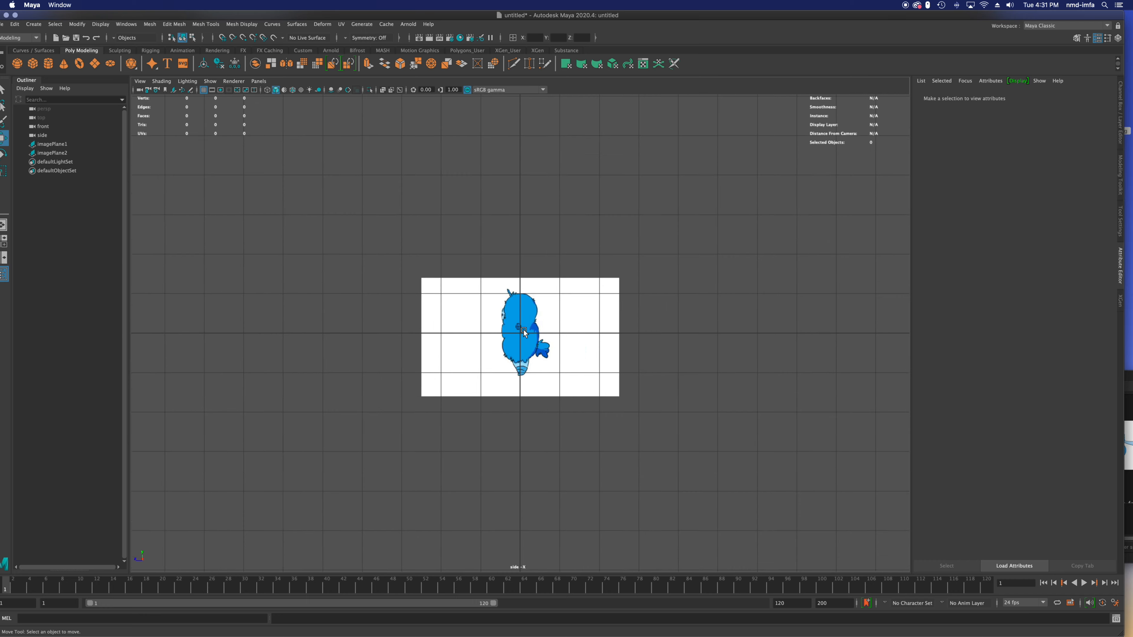
{"action": "scroll", "coordinate": [524, 334], "scroll_direction": "up", "scroll_amount": 4}
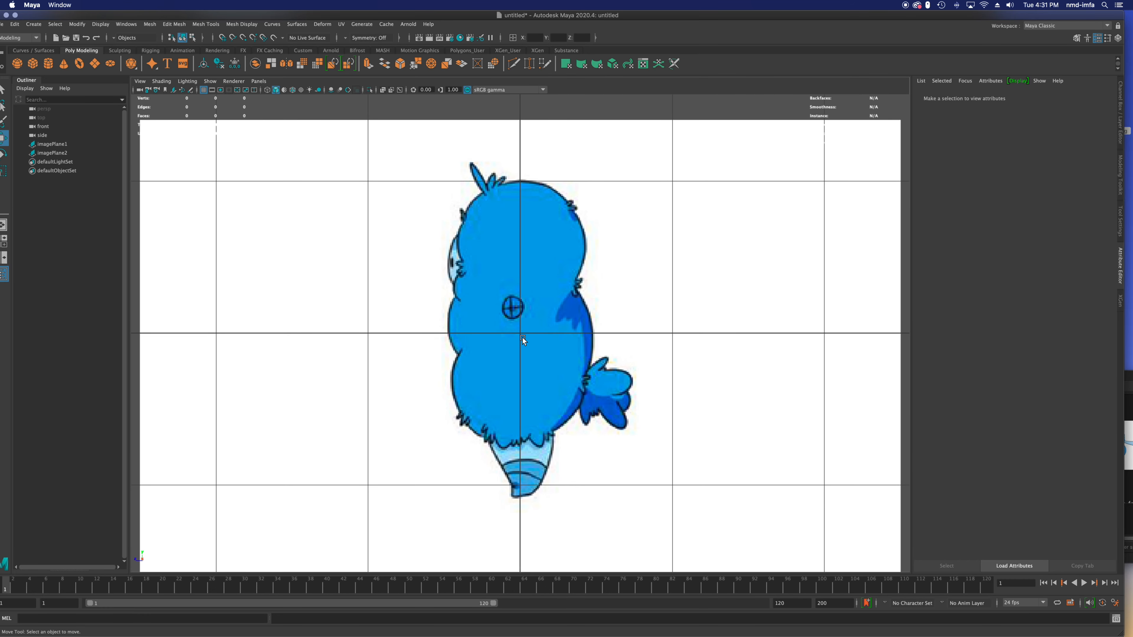
{"action": "scroll", "coordinate": [522, 337], "scroll_direction": "down", "scroll_amount": 5}
{"action": "scroll", "coordinate": [522, 338], "scroll_direction": "up", "scroll_amount": 1}
{"action": "scroll", "coordinate": [521, 339], "scroll_direction": "up", "scroll_amount": 2}
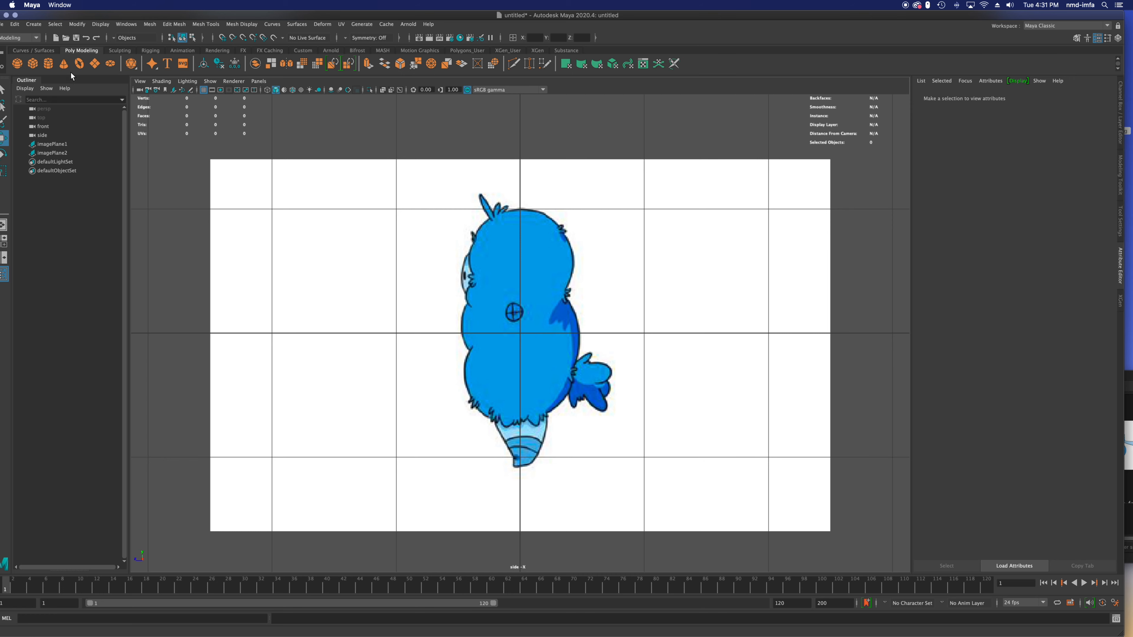
{"action": "left_click", "coordinate": [33, 63]}
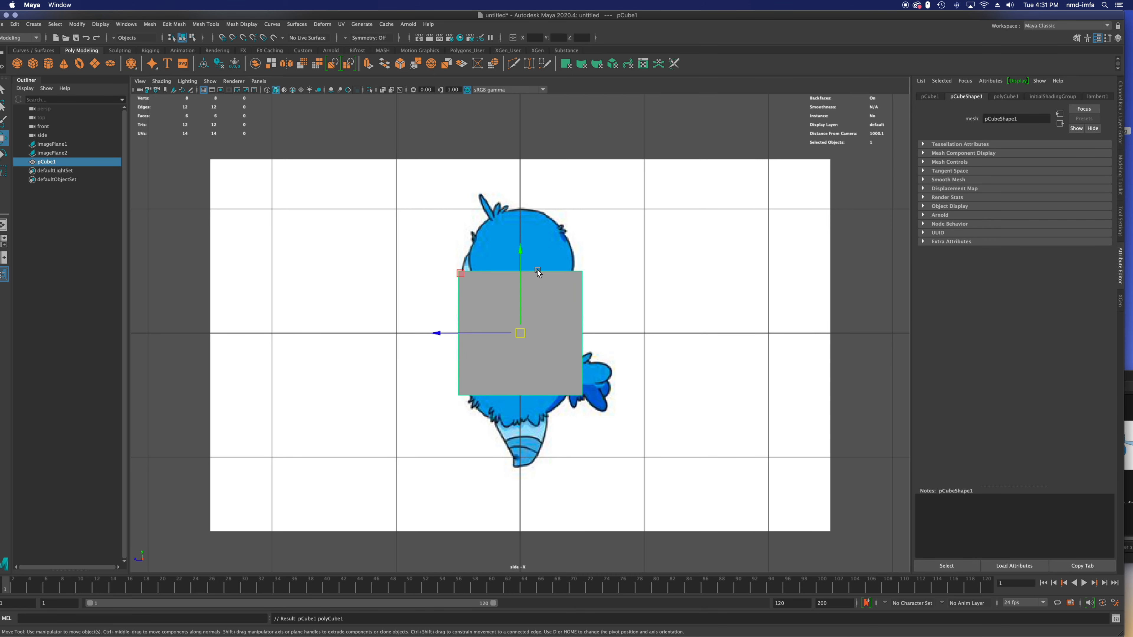
{"action": "scroll", "coordinate": [545, 350], "scroll_direction": "down", "scroll_amount": 2}
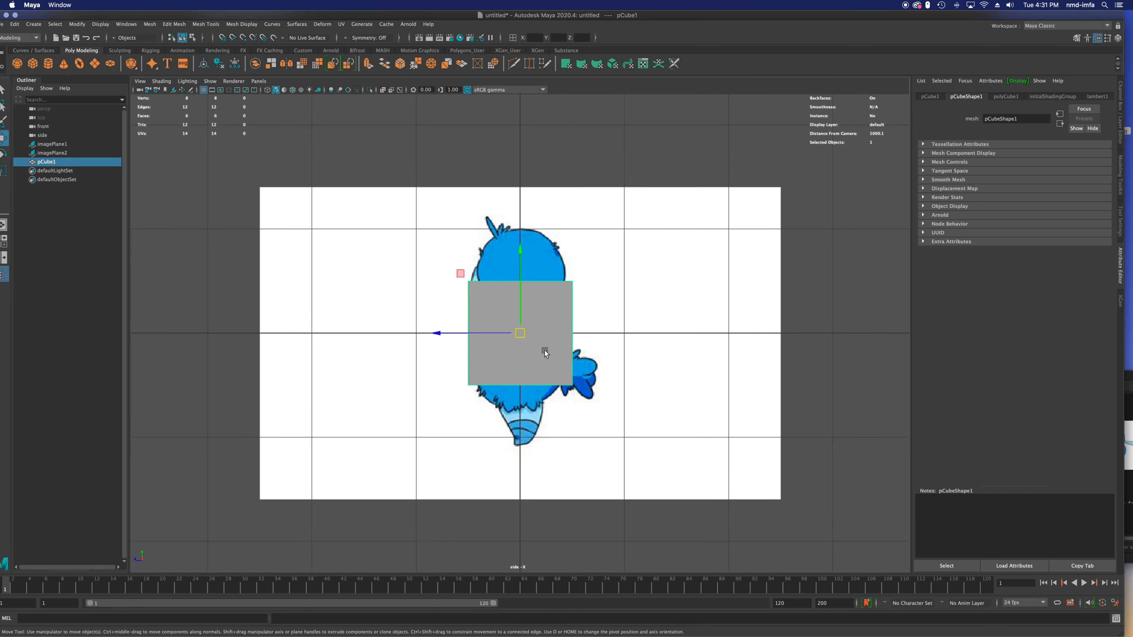
{"action": "scroll", "coordinate": [546, 351], "scroll_direction": "up", "scroll_amount": 3}
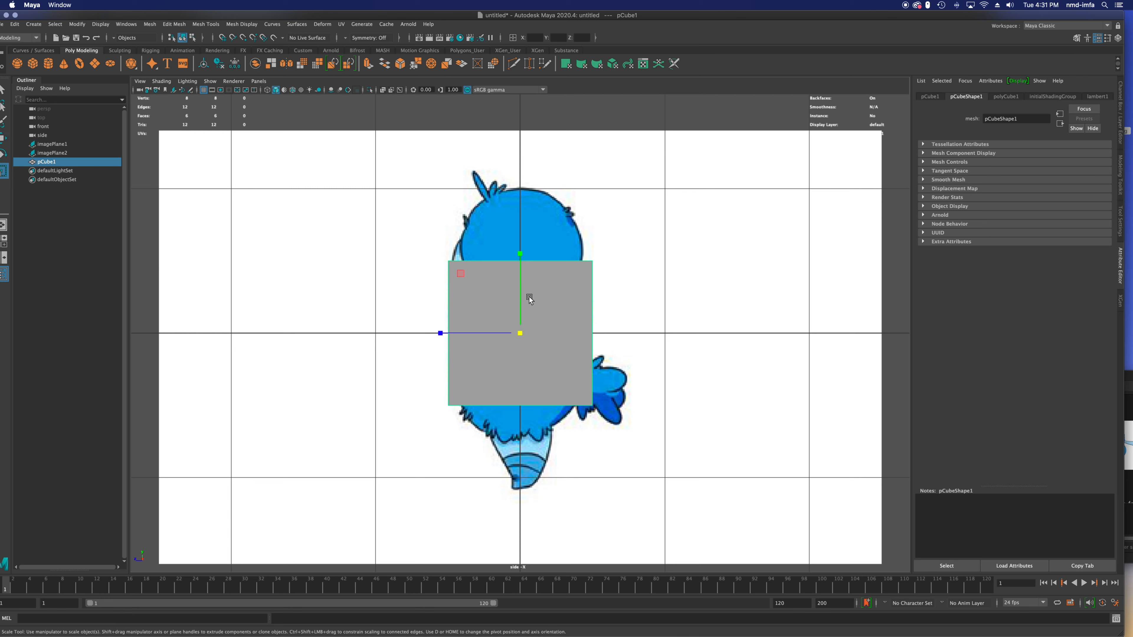
Step: Scale the cube uniformly to about 0.31 and move it straight down over the character's leg in the side view
{"action": "left_click_drag", "start_coordinate": [522, 249], "coordinate": [527, 339]}
{"action": "key", "text": "r"}
{"action": "left_click_drag", "start_coordinate": [522, 416], "coordinate": [435, 429]}
{"action": "key", "text": "e"}
{"action": "key", "text": "w"}
{"action": "left_click_drag", "start_coordinate": [522, 369], "coordinate": [520, 420]}
{"action": "scroll", "coordinate": [520, 483], "scroll_direction": "up", "scroll_amount": 1}
{"action": "scroll", "coordinate": [520, 485], "scroll_direction": "up", "scroll_amount": 4}
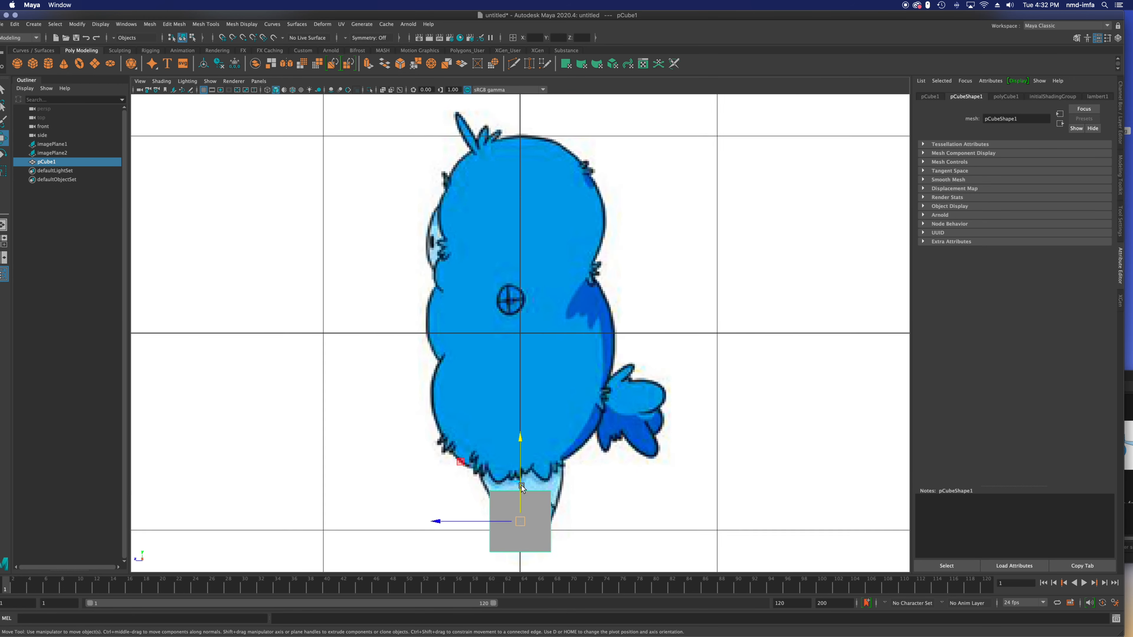
{"action": "scroll", "coordinate": [545, 391], "scroll_direction": "up", "scroll_amount": 4}
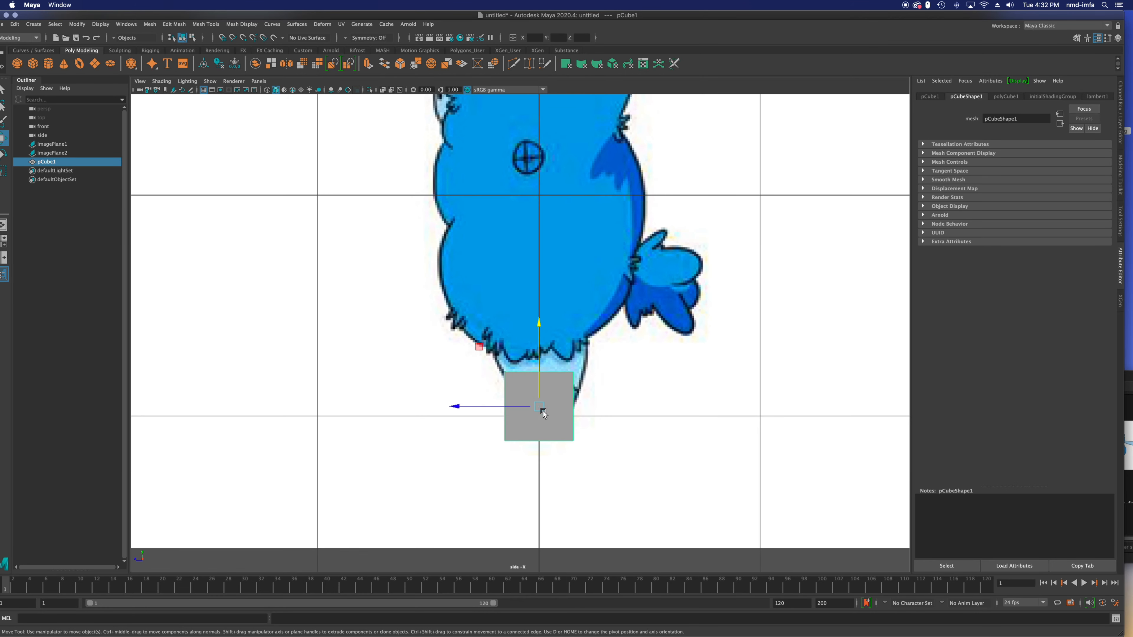
Step: Maximize the perspective view and examine the cube's position against the legs on both image planes
{"action": "mouse_move", "coordinate": [542, 434]}
{"action": "left_mouse_down", "text": "alt"}
{"action": "mouse_move", "coordinate": [571, 433]}
{"action": "mouse_move", "coordinate": [553, 429]}
{"action": "left_mouse_up", "text": "alt"}
{"action": "key", "text": "space"}
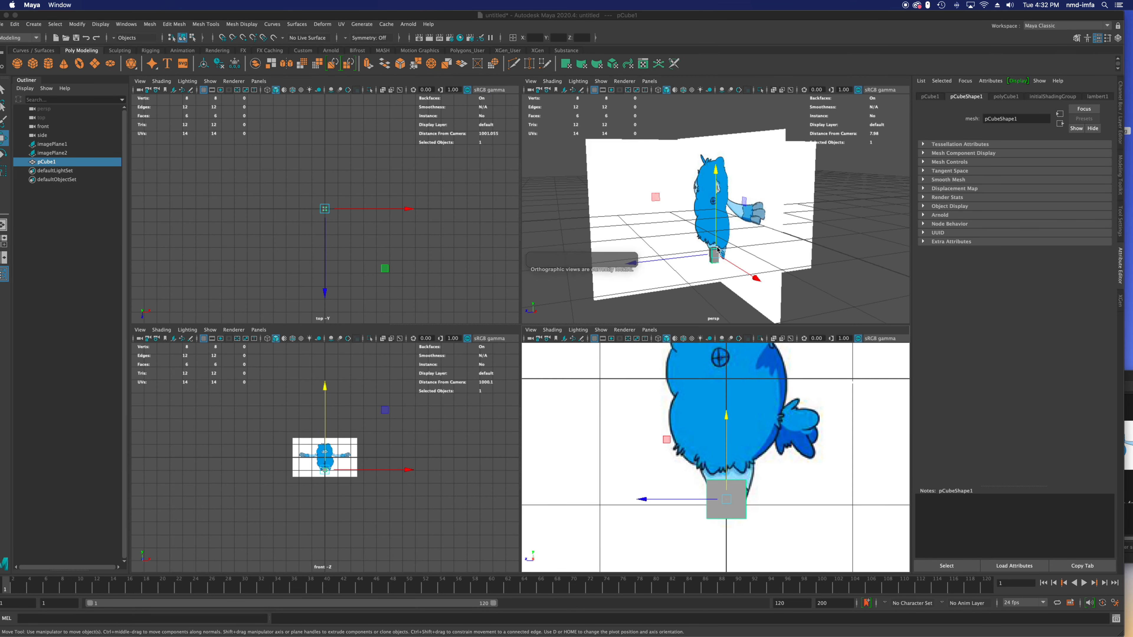
{"action": "left_click", "coordinate": [778, 258]}
{"action": "scroll", "coordinate": [786, 261], "scroll_direction": "down", "scroll_amount": 2}
{"action": "key", "text": "space"}
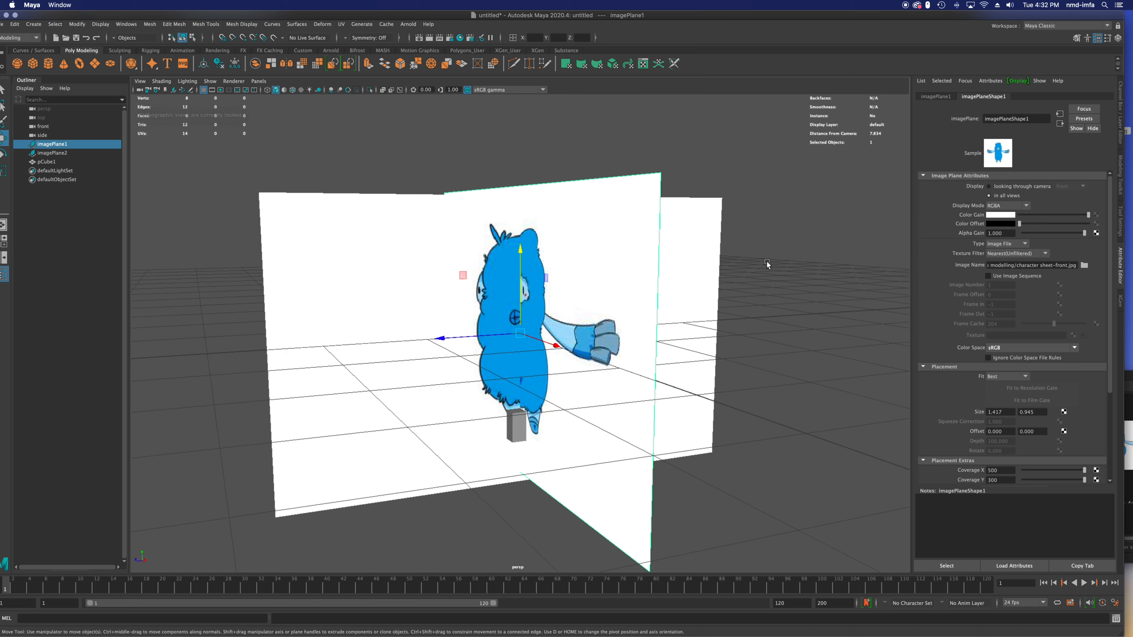
{"action": "mouse_move", "coordinate": [554, 451]}
{"action": "left_mouse_down", "text": "alt"}
{"action": "mouse_move", "coordinate": [581, 452]}
{"action": "mouse_move", "coordinate": [516, 431]}
{"action": "mouse_move", "coordinate": [530, 443]}
{"action": "mouse_move", "coordinate": [517, 423]}
{"action": "mouse_move", "coordinate": [553, 446]}
{"action": "left_mouse_up", "text": "alt"}
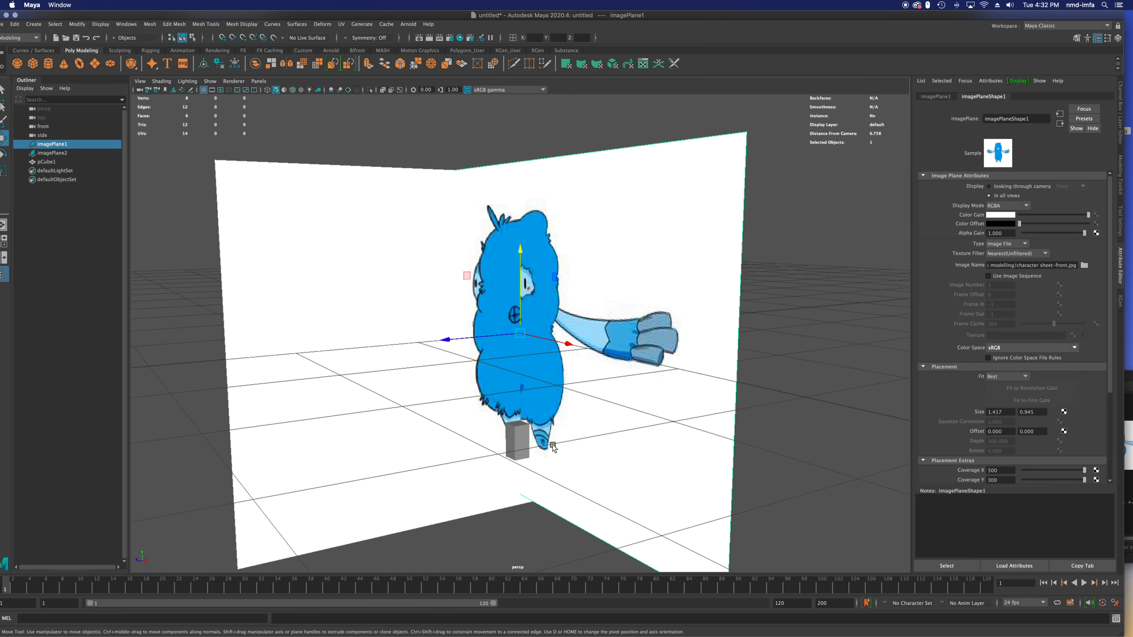
{"action": "scroll", "coordinate": [529, 444], "scroll_direction": "up", "scroll_amount": 3}
{"action": "middle_click_drag", "start_coordinate": [531, 462], "coordinate": [532, 387], "text": "alt"}
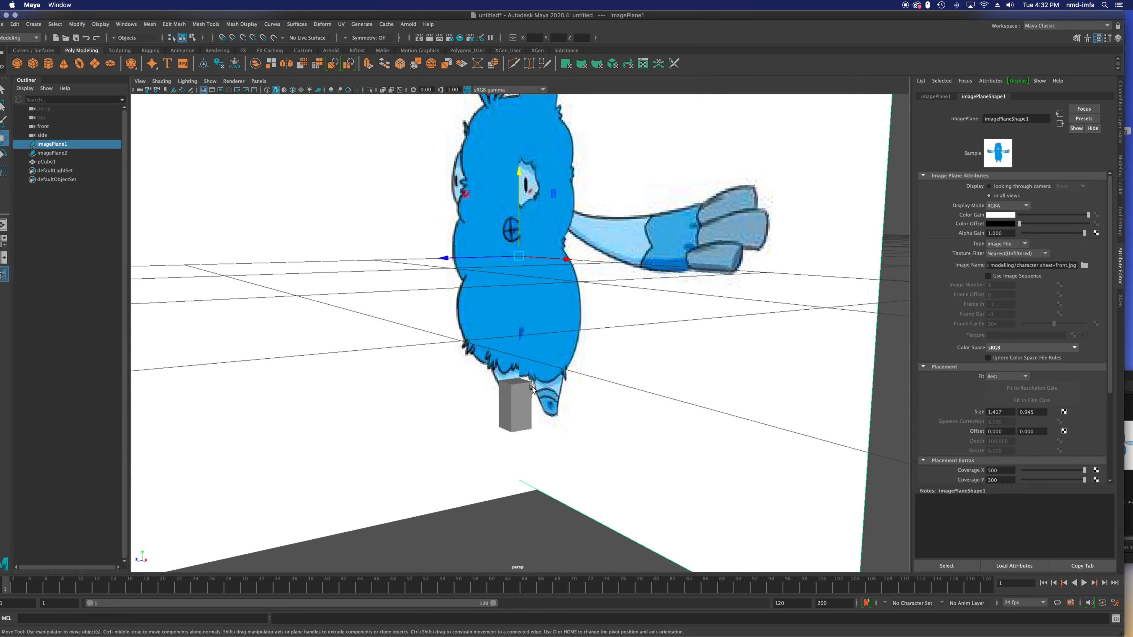
{"action": "scroll", "coordinate": [535, 408], "scroll_direction": "up", "scroll_amount": 4}
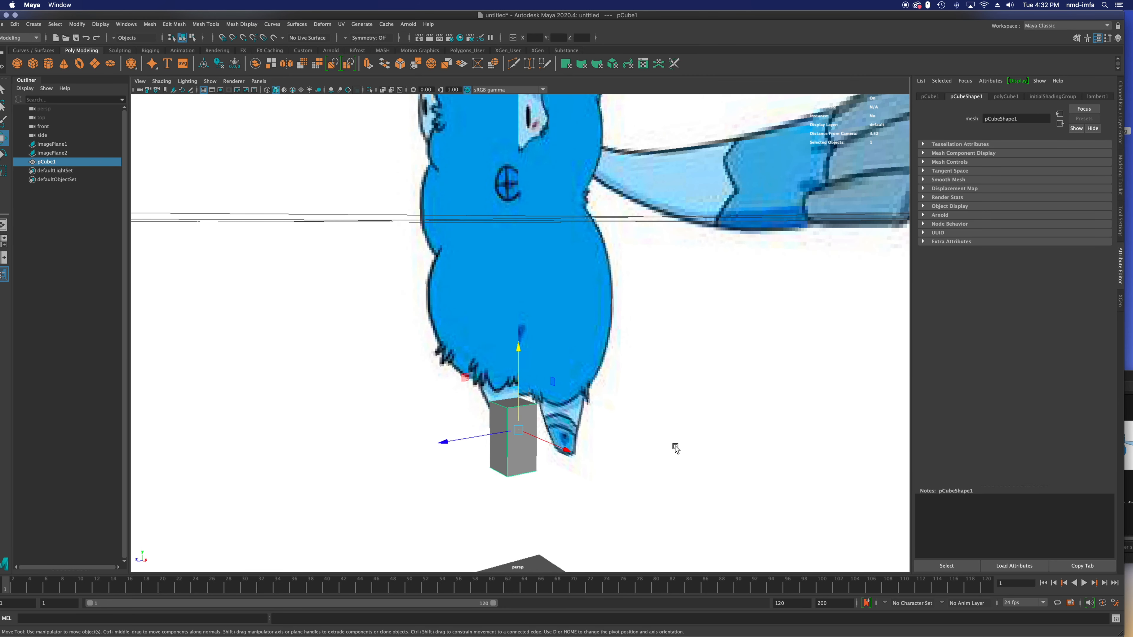
Step: Set the alpha gain of the front image plane to 0.500
{"action": "left_click", "coordinate": [595, 426]}
{"action": "left_click", "coordinate": [139, 81]}
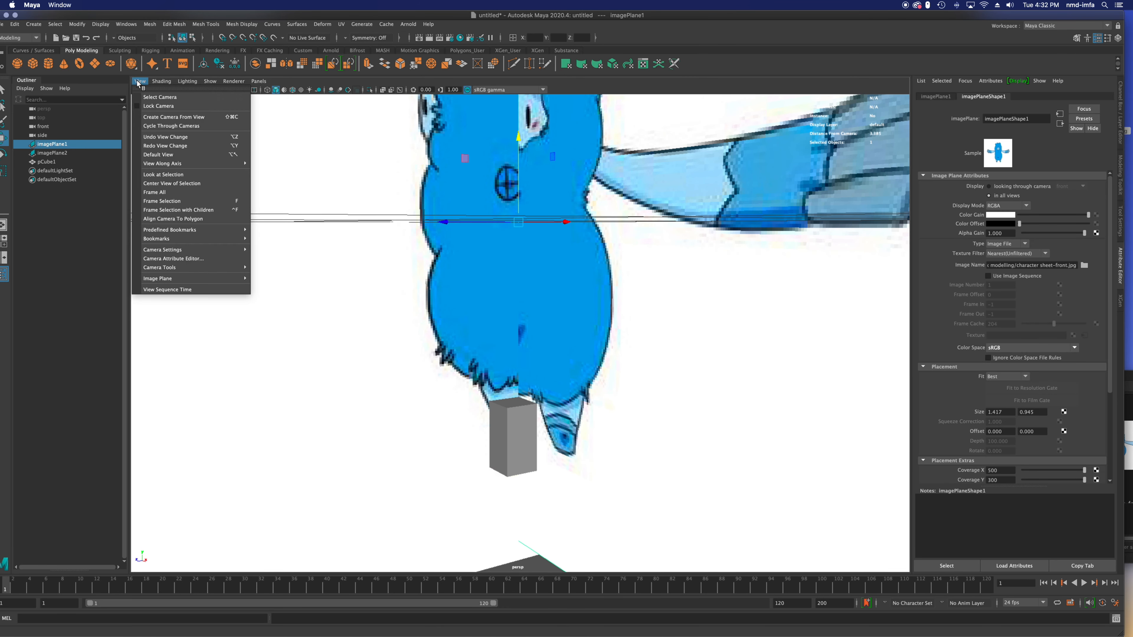
{"action": "mouse_move", "coordinate": [209, 283]}
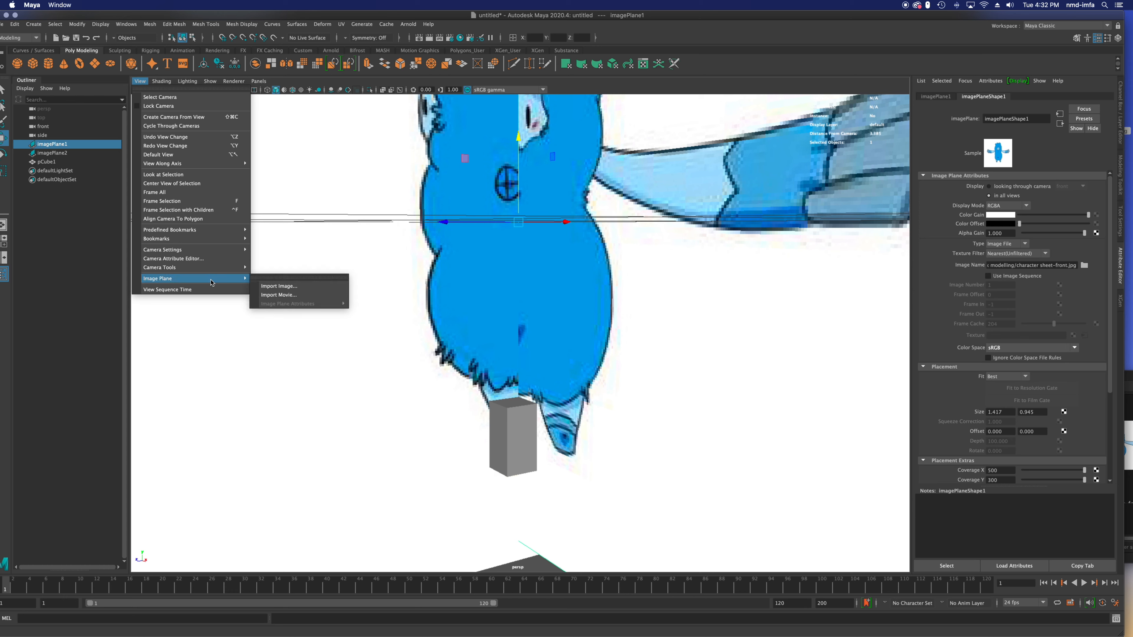
{"action": "left_click", "coordinate": [78, 236]}
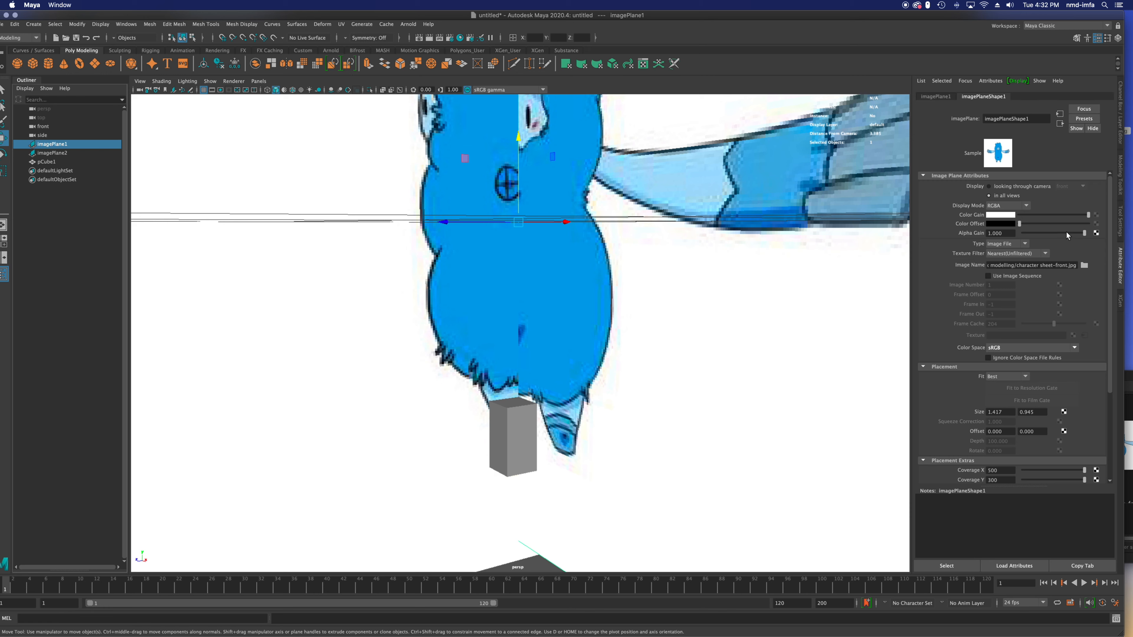
{"action": "left_click_drag", "start_coordinate": [1075, 231], "coordinate": [1053, 233]}
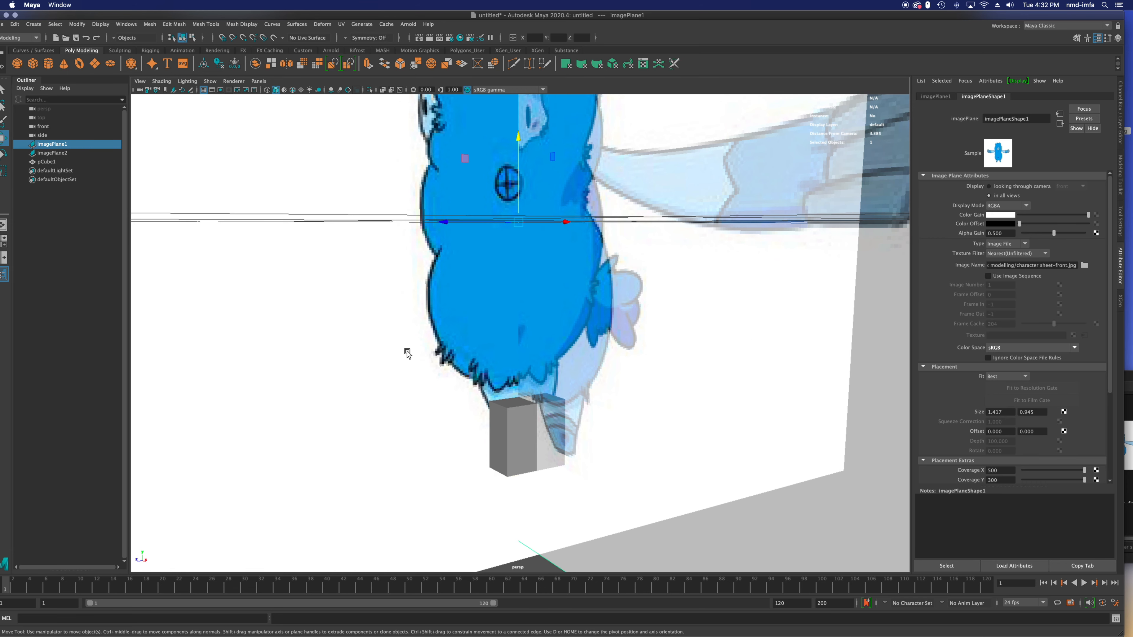
Step: Lower the side image plane's alpha gain to make it semi-transparent as well
{"action": "left_click", "coordinate": [229, 422]}
{"action": "left_click_drag", "start_coordinate": [1060, 235], "coordinate": [1044, 237]}
{"action": "left_click_drag", "start_coordinate": [798, 346], "coordinate": [700, 349], "text": "alt"}
Step: Select the cube and turn on X-Ray shading in the perspective view
{"action": "left_click", "coordinate": [508, 429]}
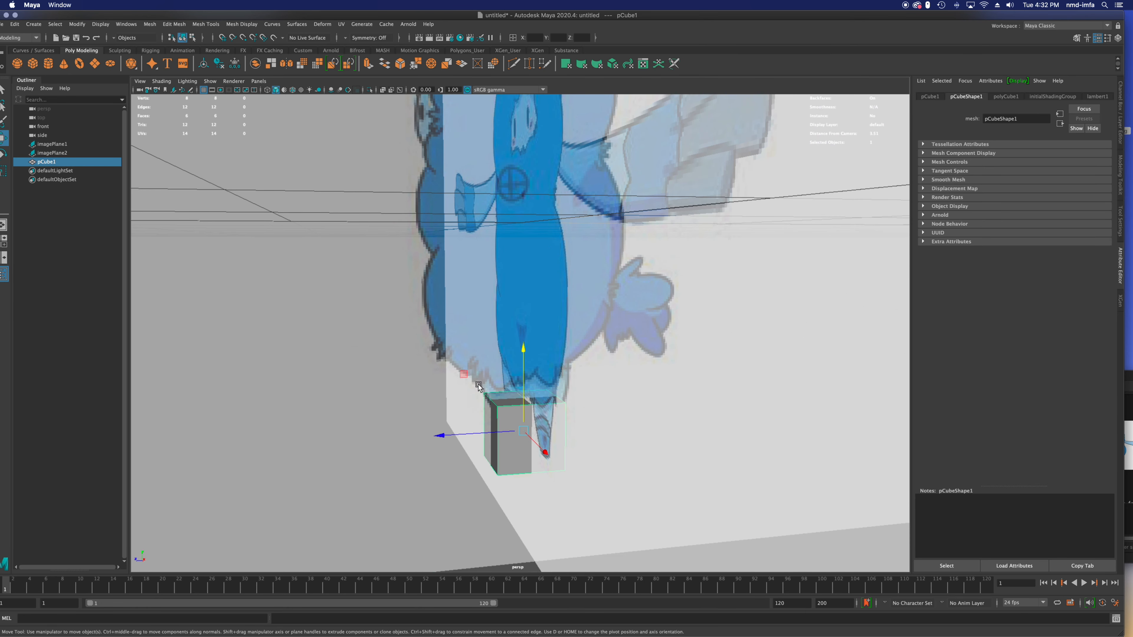
{"action": "left_click", "coordinate": [162, 81]}
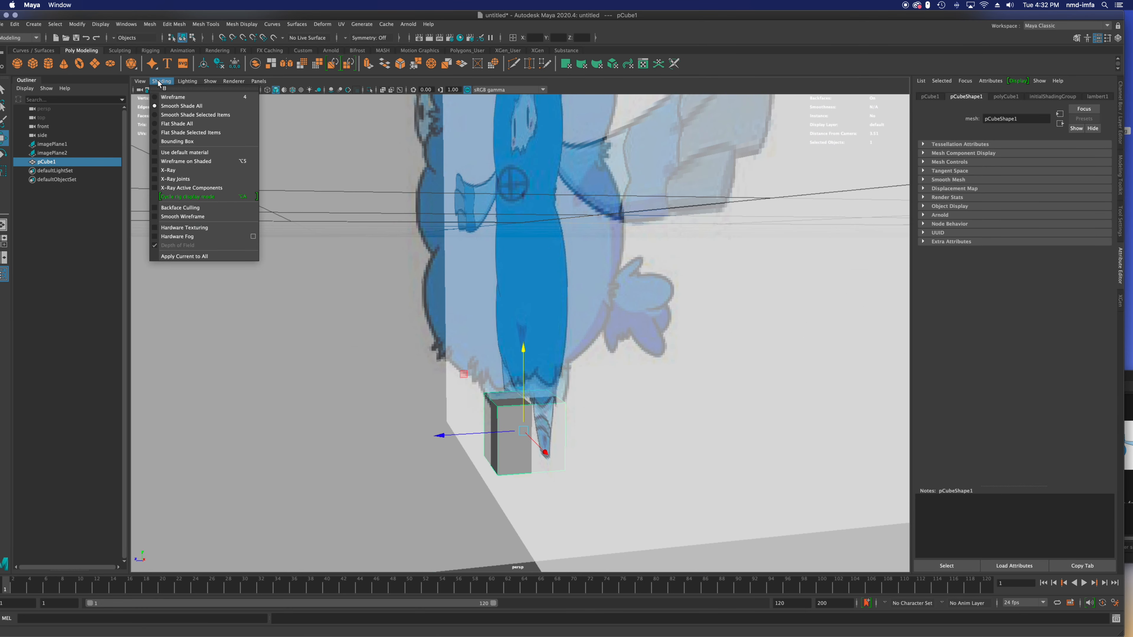
{"action": "left_click", "coordinate": [180, 173]}
Step: Set the alpha gain of both the side and front image planes back to 1.000
{"action": "left_click", "coordinate": [67, 152]}
{"action": "left_click_drag", "start_coordinate": [1043, 232], "coordinate": [1126, 233]}
{"action": "left_click", "coordinate": [91, 145]}
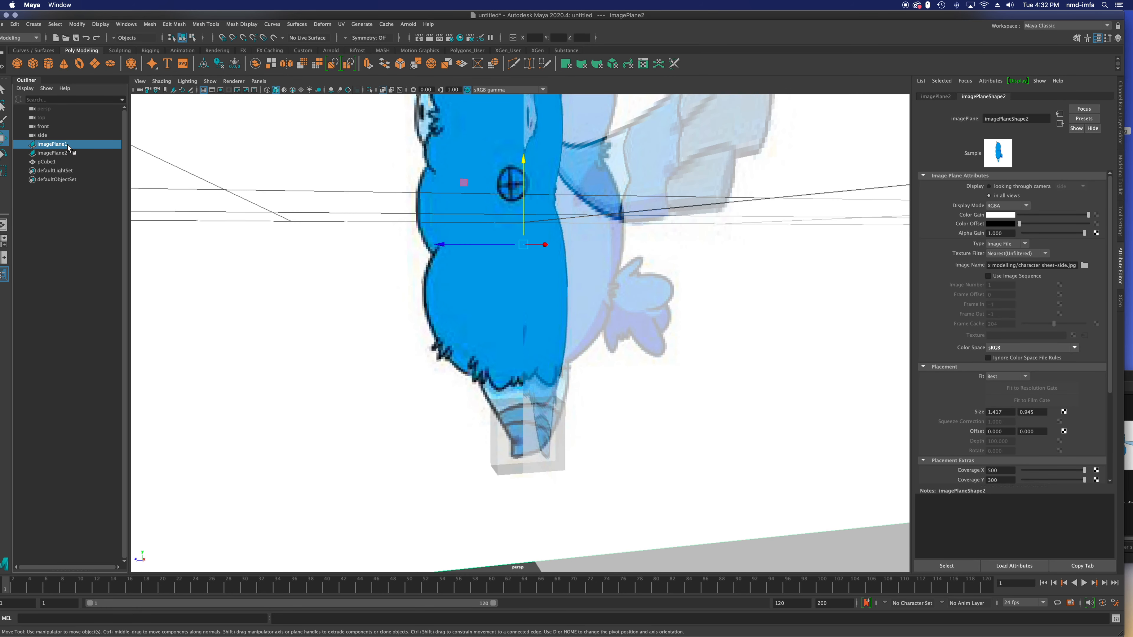
{"action": "left_click_drag", "start_coordinate": [1056, 234], "coordinate": [1110, 234]}
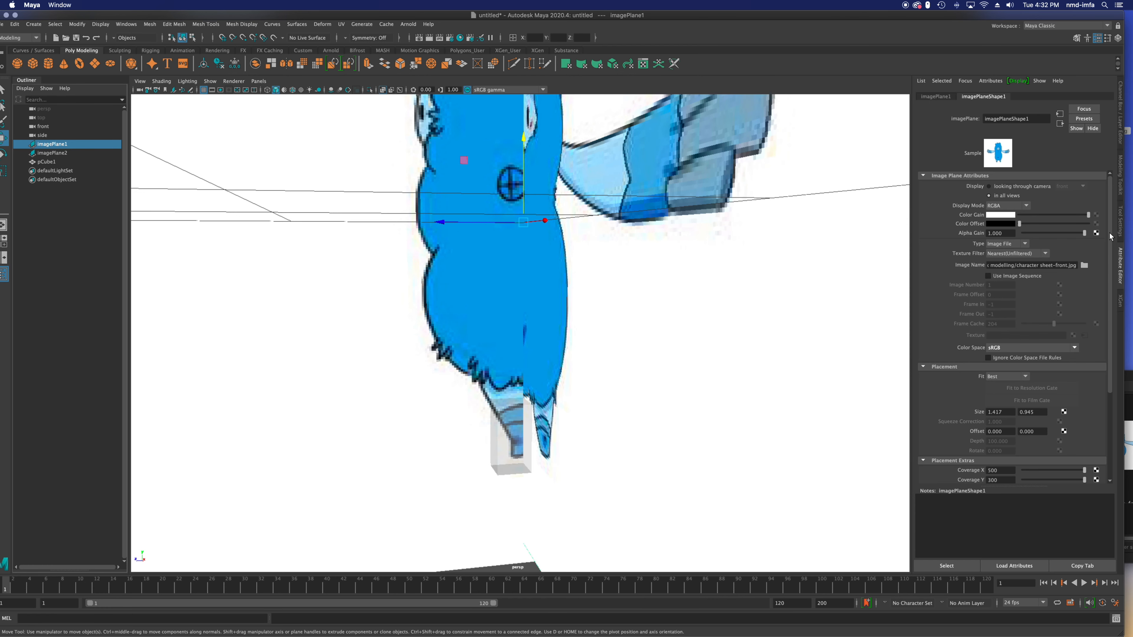
{"action": "scroll", "coordinate": [1047, 392], "scroll_direction": "down", "scroll_amount": 5}
{"action": "scroll", "coordinate": [979, 367], "scroll_direction": "up", "scroll_amount": 5}
{"action": "scroll", "coordinate": [1058, 422], "scroll_direction": "down", "scroll_amount": 4}
{"action": "scroll", "coordinate": [1026, 415], "scroll_direction": "up", "scroll_amount": 4}
{"action": "right_click", "coordinate": [44, 148]}
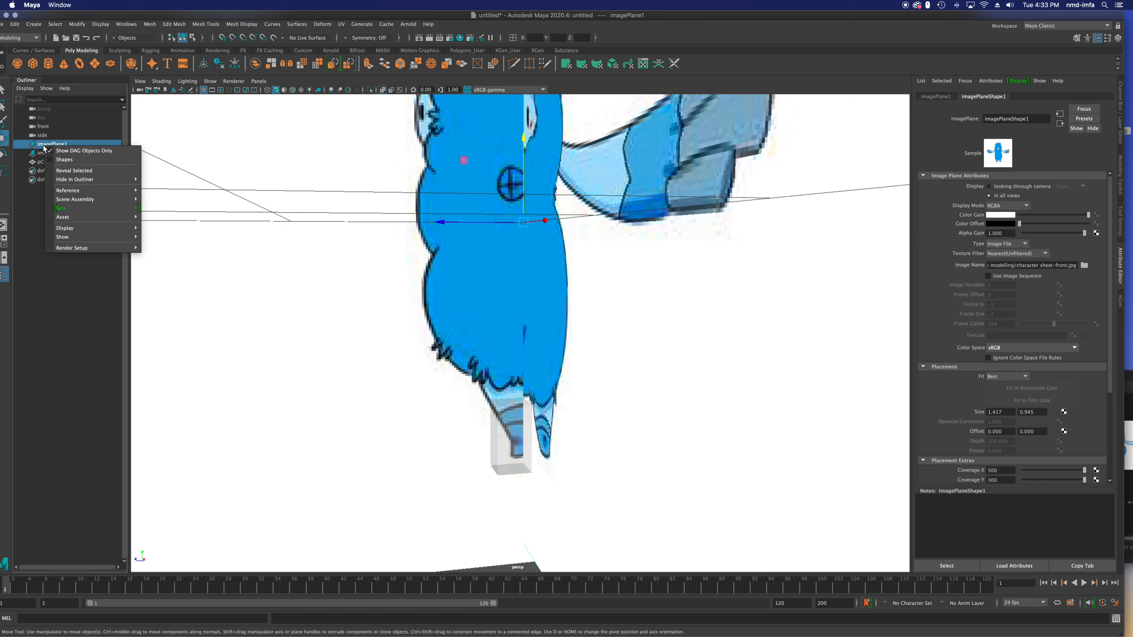
{"action": "left_click", "coordinate": [37, 226]}
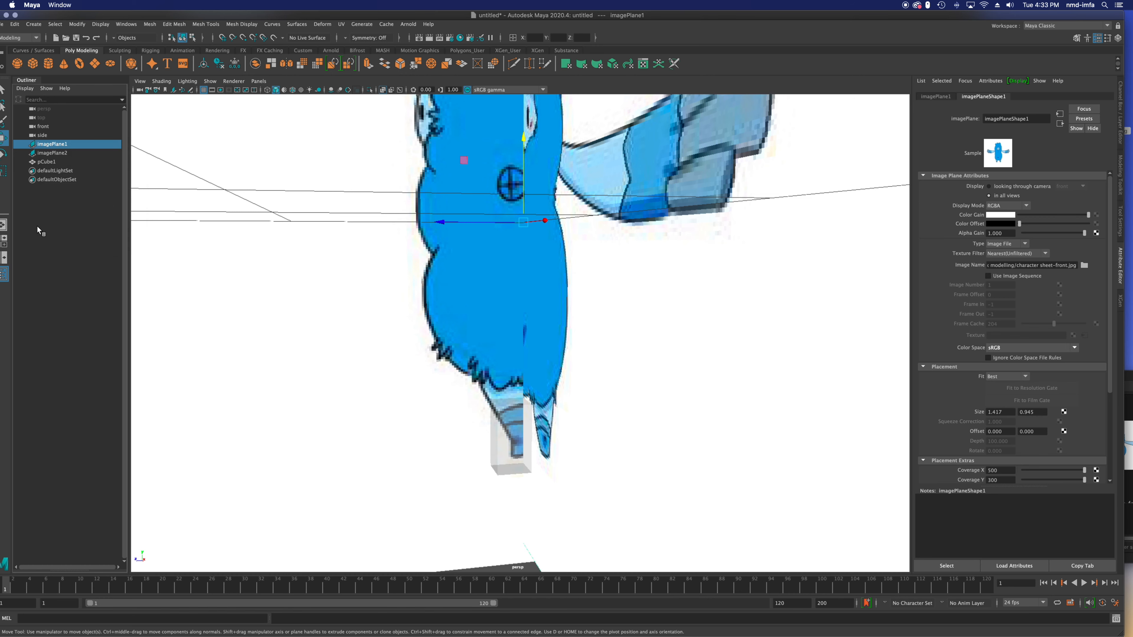
Step: Select the front image plane and set its alpha gain to 0.493
{"action": "left_click", "coordinate": [500, 460]}
{"action": "left_click_drag", "start_coordinate": [527, 407], "coordinate": [535, 434], "text": "alt"}
{"action": "left_click", "coordinate": [629, 413]}
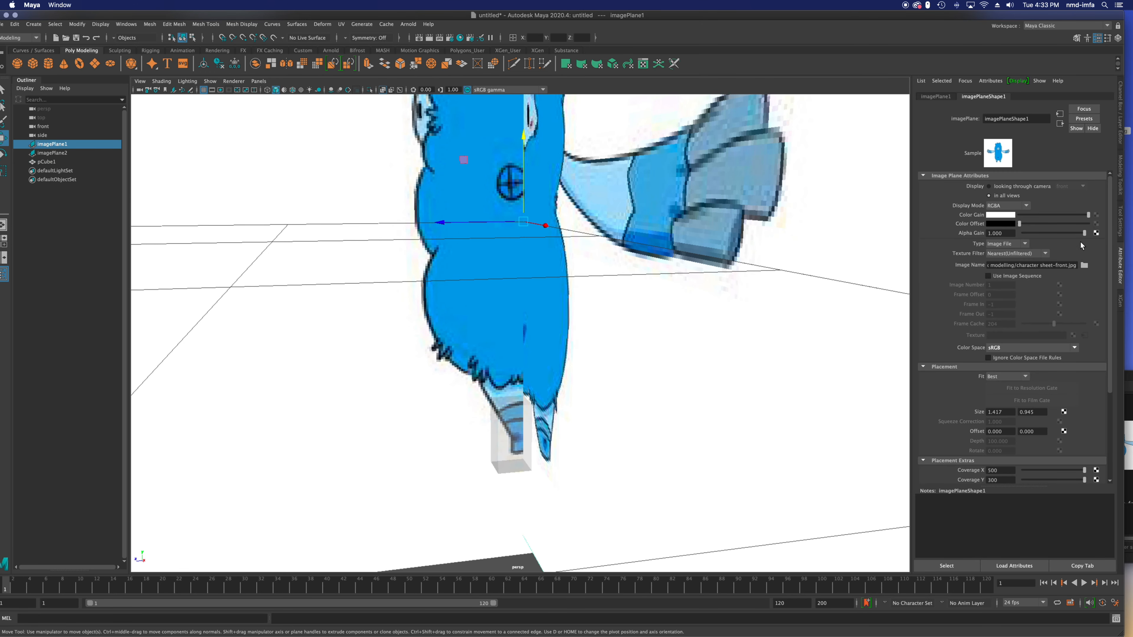
{"action": "left_click_drag", "start_coordinate": [1070, 233], "coordinate": [1052, 234]}
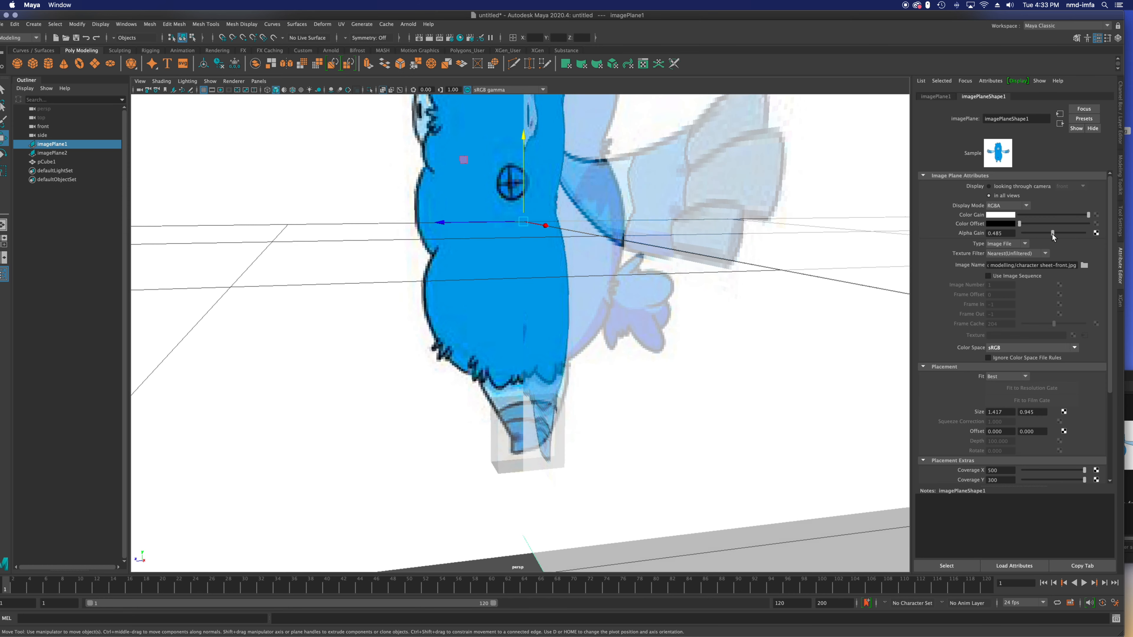
Step: Move the cube up from the legs onto the character's lower body
{"action": "left_click_drag", "start_coordinate": [629, 424], "coordinate": [526, 433], "text": "alt"}
{"action": "key", "text": "f"}
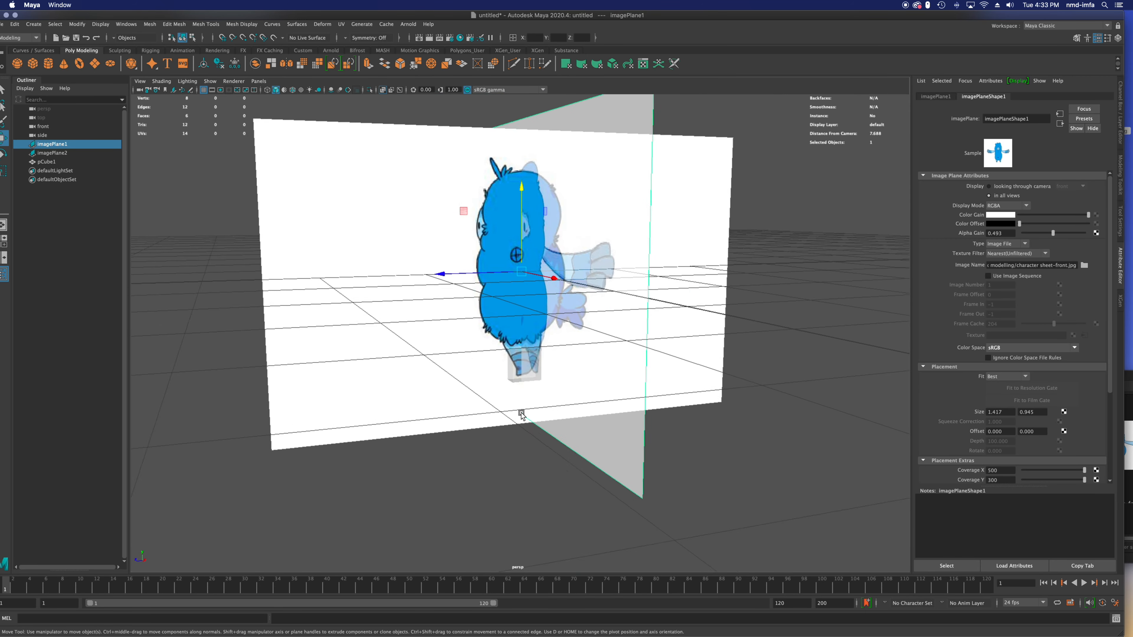
{"action": "mouse_move", "coordinate": [523, 416]}
{"action": "left_mouse_down", "text": "alt"}
{"action": "mouse_move", "coordinate": [618, 412]}
{"action": "mouse_move", "coordinate": [517, 412]}
{"action": "mouse_move", "coordinate": [512, 422]}
{"action": "left_mouse_up", "text": "alt"}
{"action": "left_click", "coordinate": [513, 422]}
{"action": "left_click_drag", "start_coordinate": [530, 373], "coordinate": [568, 277]}
Step: Scale the cube's top face outward to widen it toward the sides of the lower body
{"action": "right_click", "coordinate": [513, 264]}
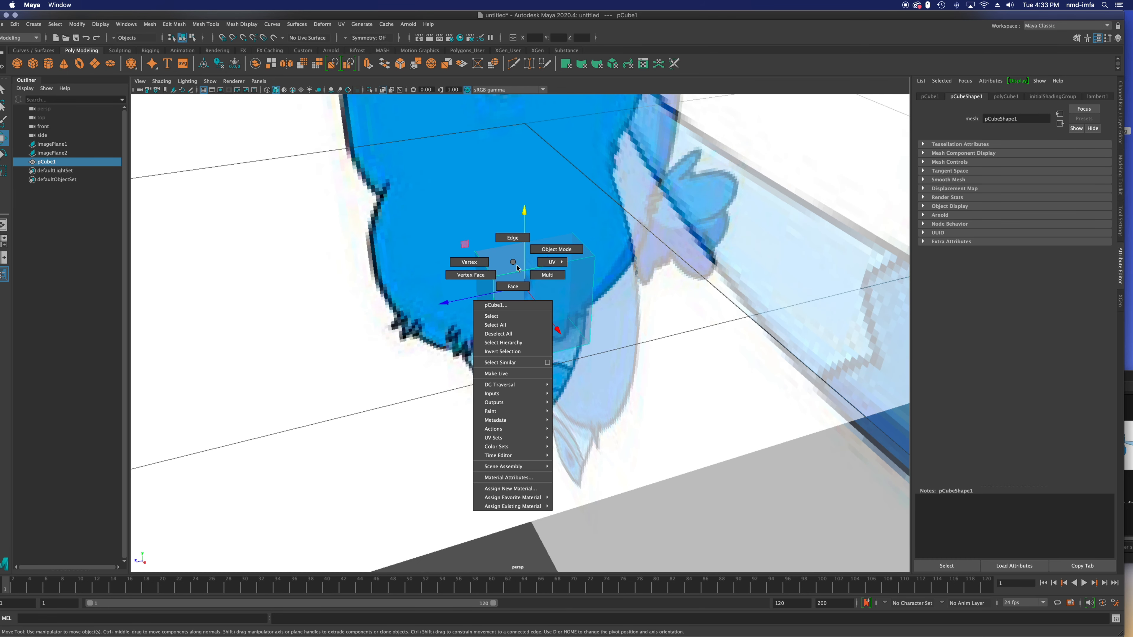
{"action": "left_click", "coordinate": [513, 288]}
{"action": "left_click", "coordinate": [522, 255]}
{"action": "key", "text": "r"}
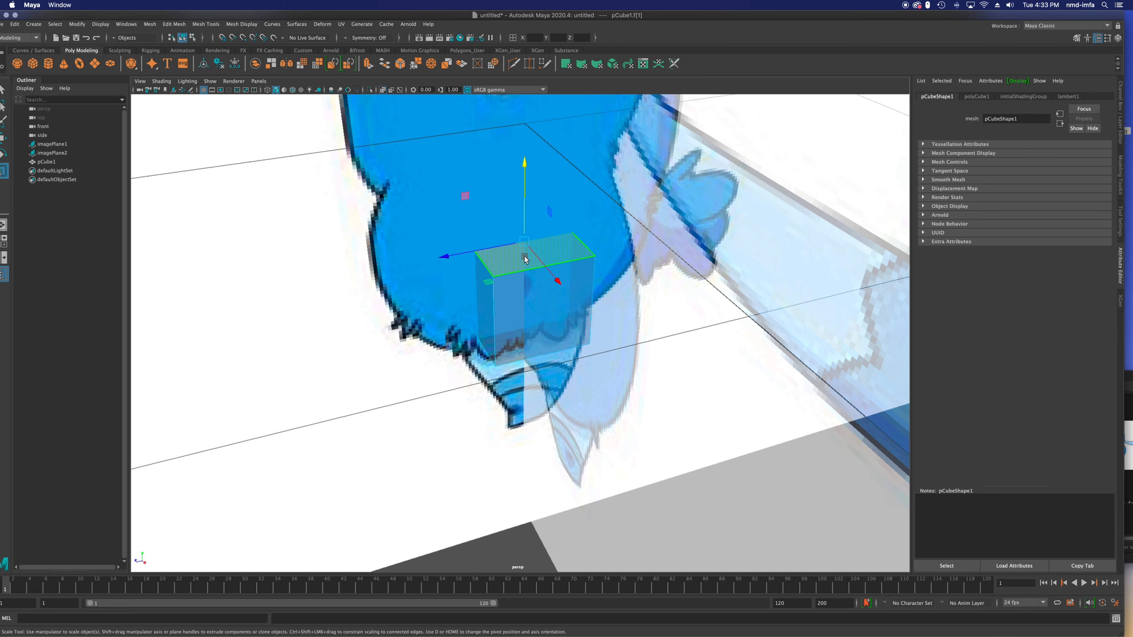
{"action": "left_click_drag", "start_coordinate": [526, 242], "coordinate": [562, 285]}
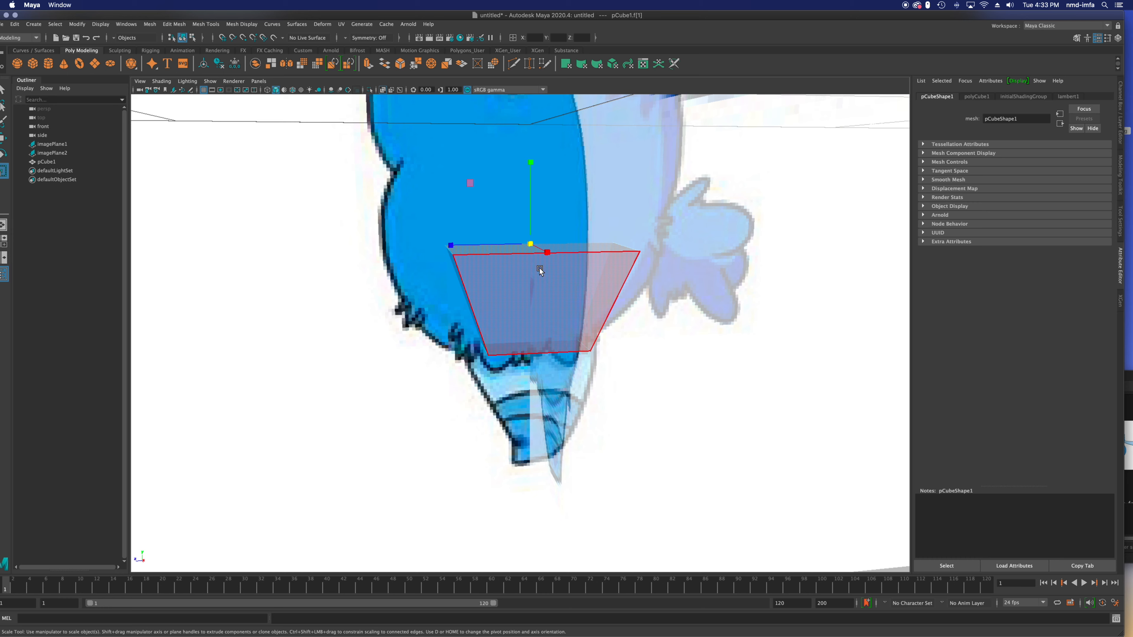
{"action": "left_click_drag", "start_coordinate": [533, 246], "coordinate": [574, 246]}
Step: Scale the cube's bottom face outward to widen the base and return to object mode
{"action": "left_click", "coordinate": [580, 310]}
{"action": "left_click_drag", "start_coordinate": [579, 310], "coordinate": [509, 369], "text": "alt"}
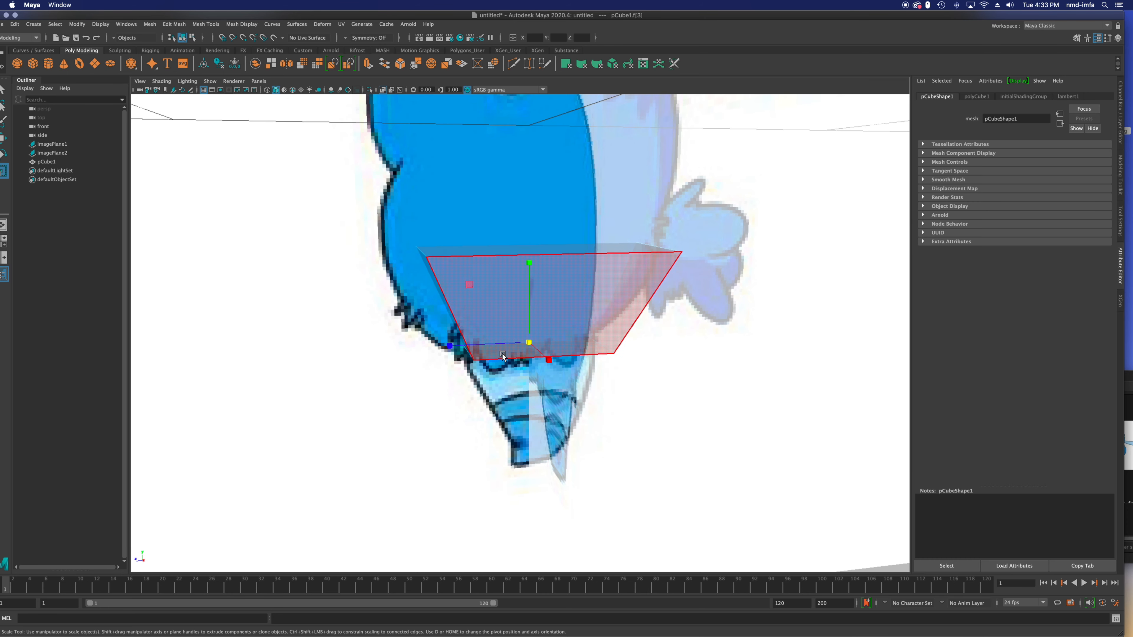
{"action": "right_click", "coordinate": [521, 295]}
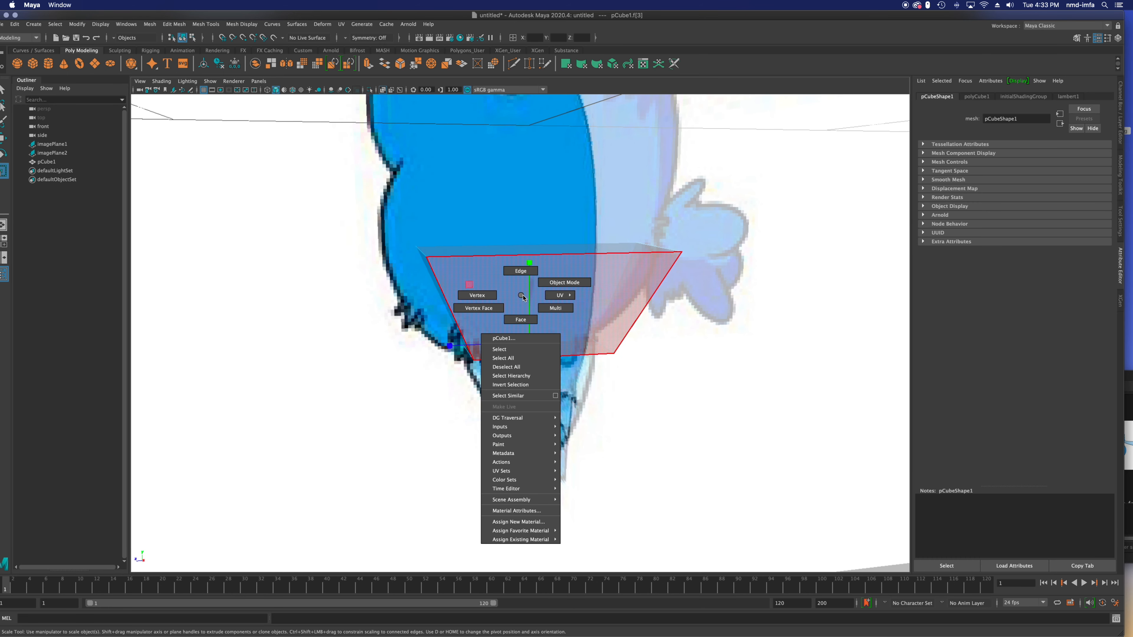
{"action": "left_click", "coordinate": [563, 283]}
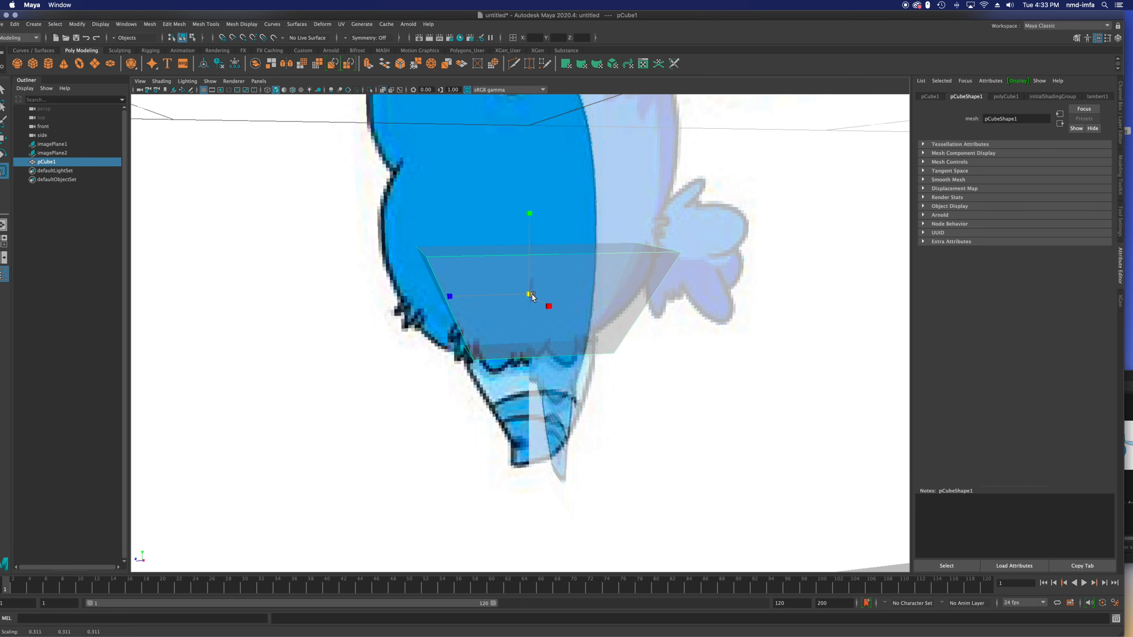
Step: Move the cube along its depth axis to line it up with the lower body in the side reference
{"action": "left_click_drag", "start_coordinate": [531, 296], "coordinate": [533, 306], "text": "alt"}
{"action": "key", "text": "e"}
{"action": "key", "text": "w"}
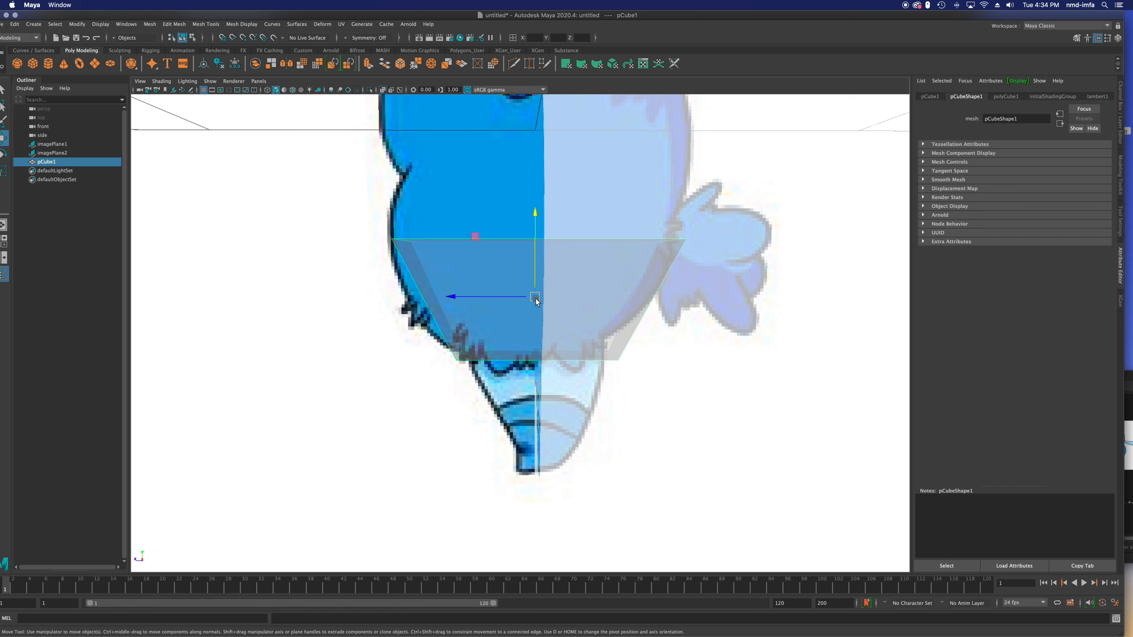
{"action": "left_click_drag", "start_coordinate": [513, 296], "coordinate": [563, 344]}
Step: Select the side image plane and set its alpha gain to 0.515
{"action": "key", "text": "r"}
{"action": "left_click", "coordinate": [446, 373]}
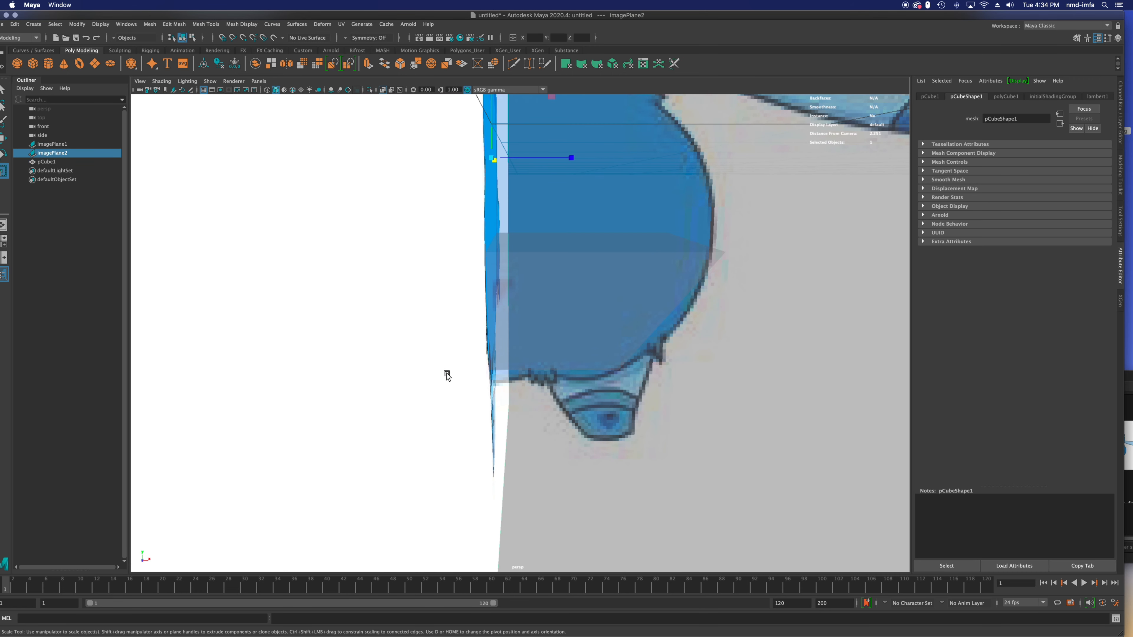
{"action": "left_click", "coordinate": [1054, 232]}
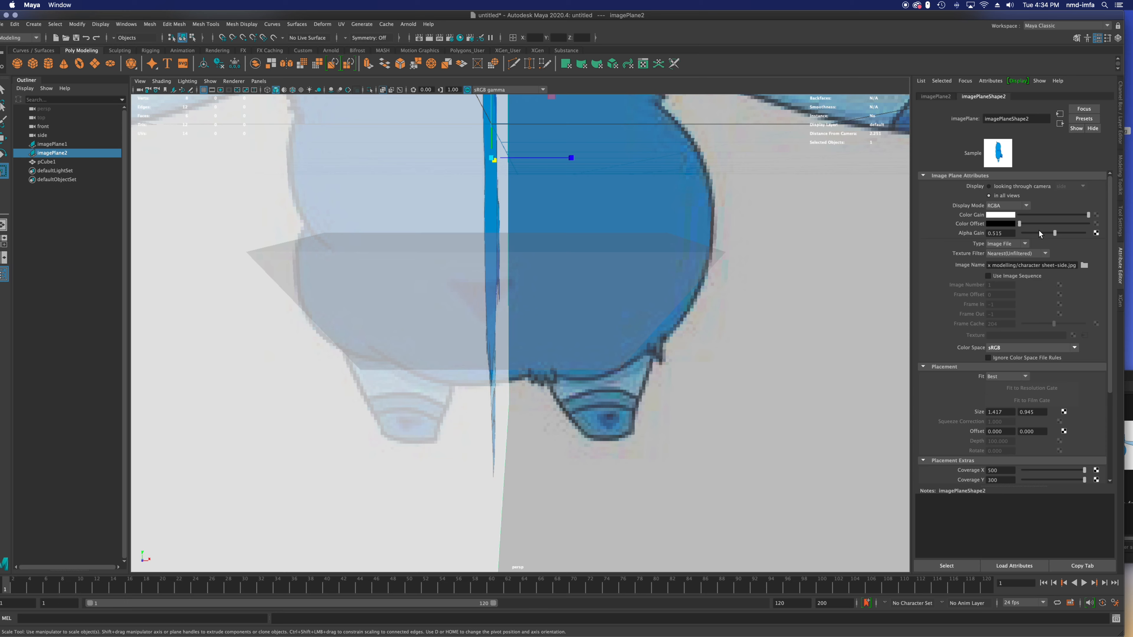
Step: Scale the cube in width, then scale its bottom face in width to fit the front reference's lower body
{"action": "left_click_drag", "start_coordinate": [644, 304], "coordinate": [612, 337], "text": "alt"}
{"action": "left_click", "coordinate": [615, 304]}
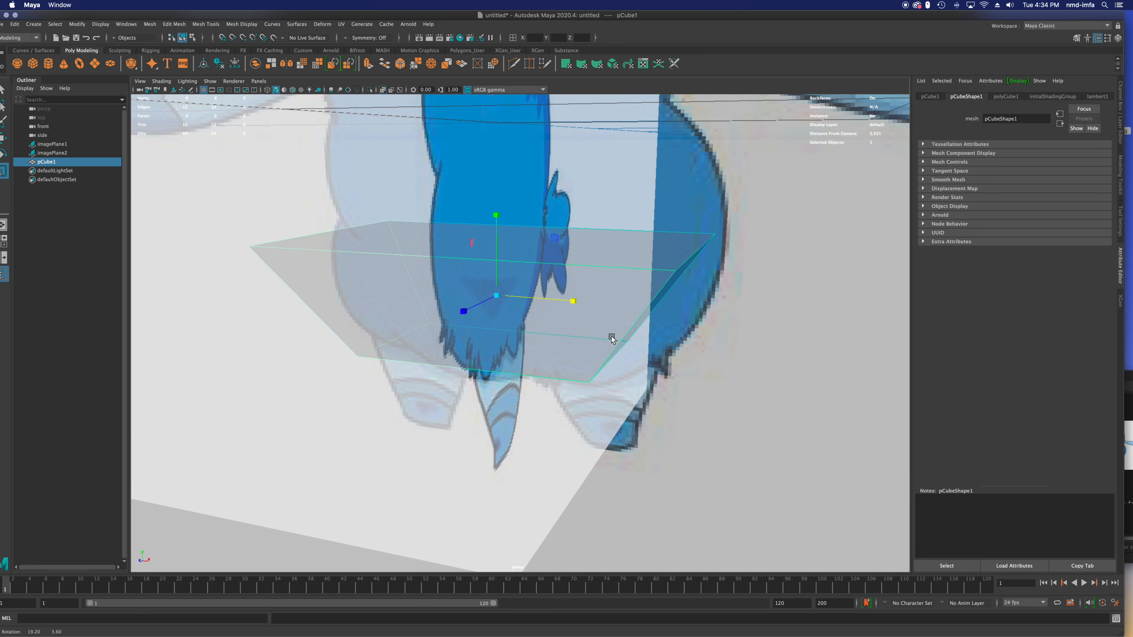
{"action": "left_click_drag", "start_coordinate": [573, 303], "coordinate": [575, 362]}
{"action": "right_click_drag", "start_coordinate": [566, 351], "coordinate": [570, 375]}
{"action": "left_click", "coordinate": [570, 374]}
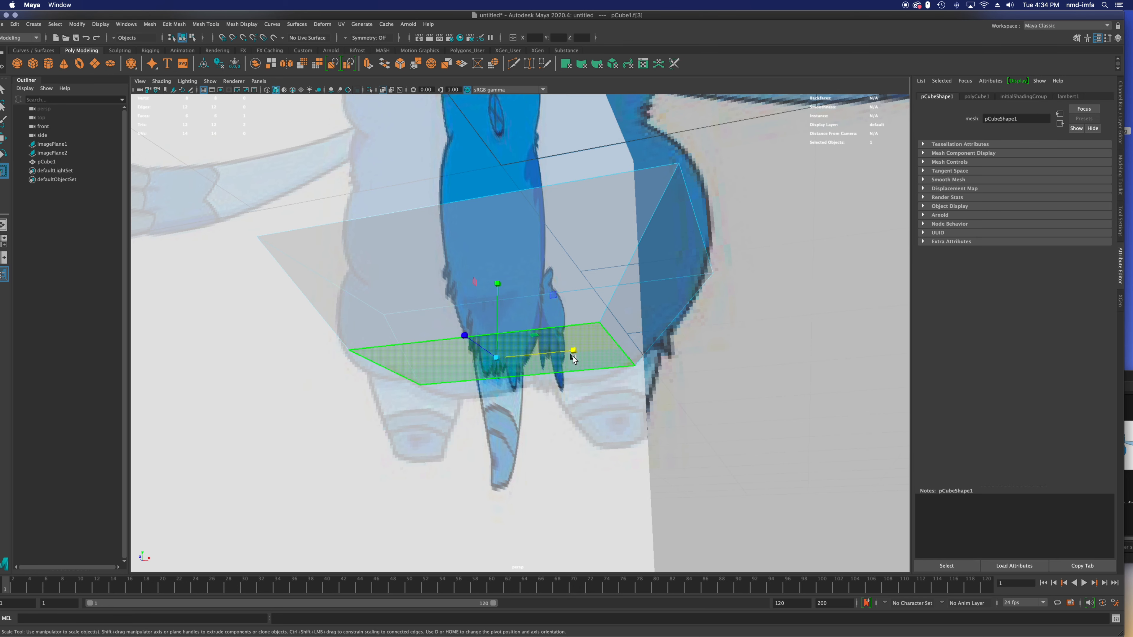
{"action": "left_click_drag", "start_coordinate": [574, 351], "coordinate": [586, 369]}
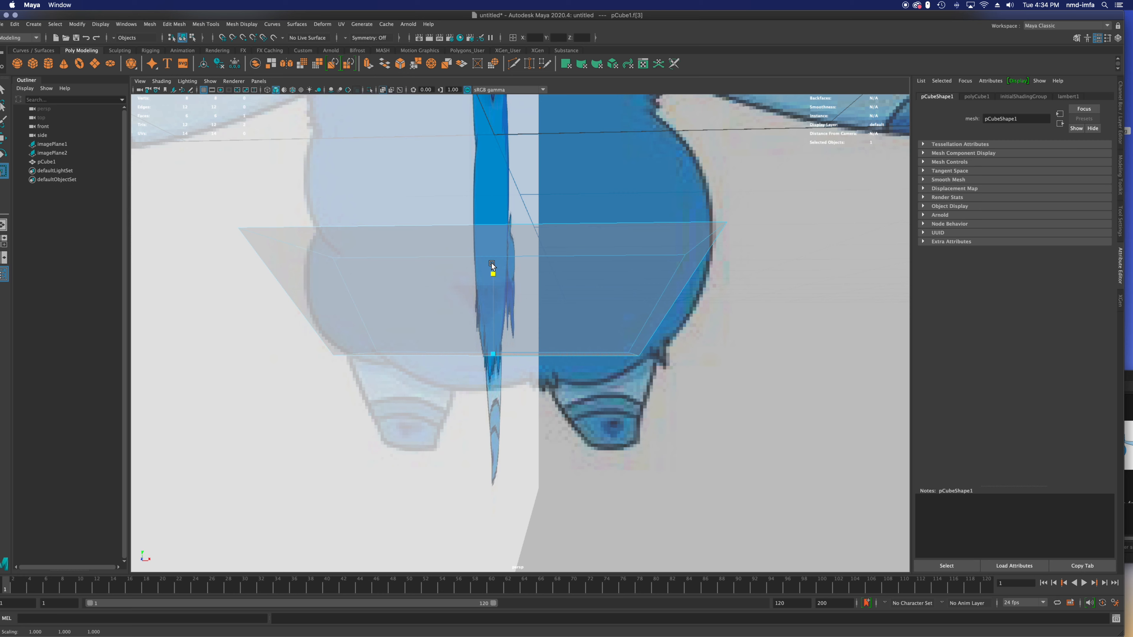
Step: Move the cube's bottom face down to the lower edge of the character's body
{"action": "left_click_drag", "start_coordinate": [493, 274], "coordinate": [492, 315]}
{"action": "key", "text": "e"}
{"action": "key", "text": "w"}
{"action": "left_click_drag", "start_coordinate": [494, 277], "coordinate": [495, 295]}
{"action": "left_click_drag", "start_coordinate": [521, 340], "coordinate": [600, 325], "text": "alt"}
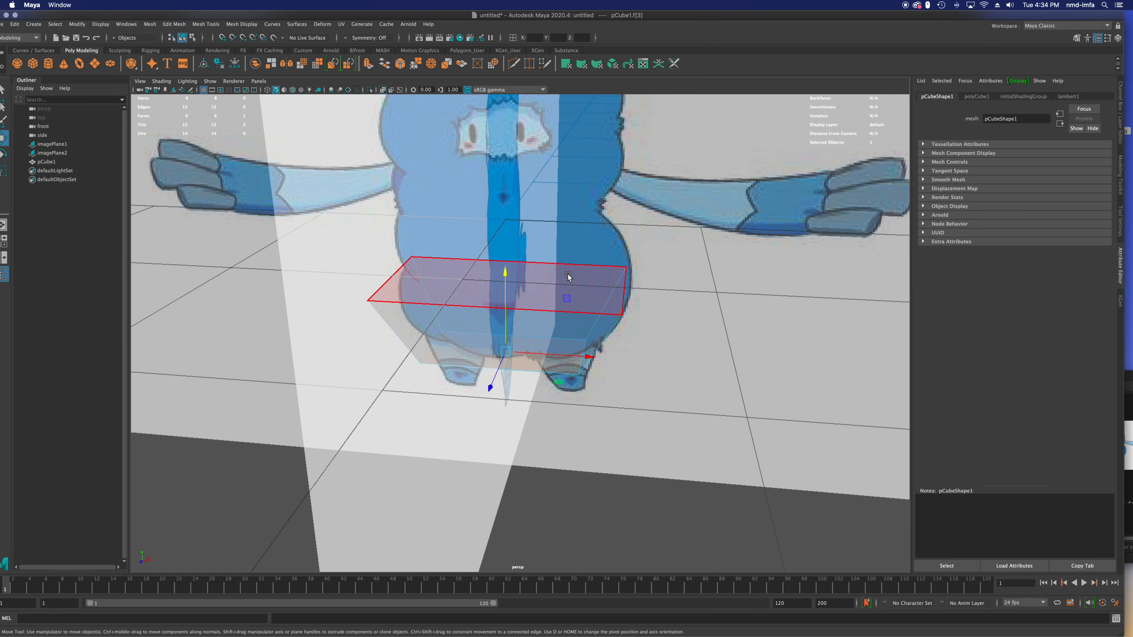
Step: Extrude the cube's top face upward with a local Z translation of 0.054
{"action": "right_click", "coordinate": [568, 282]}
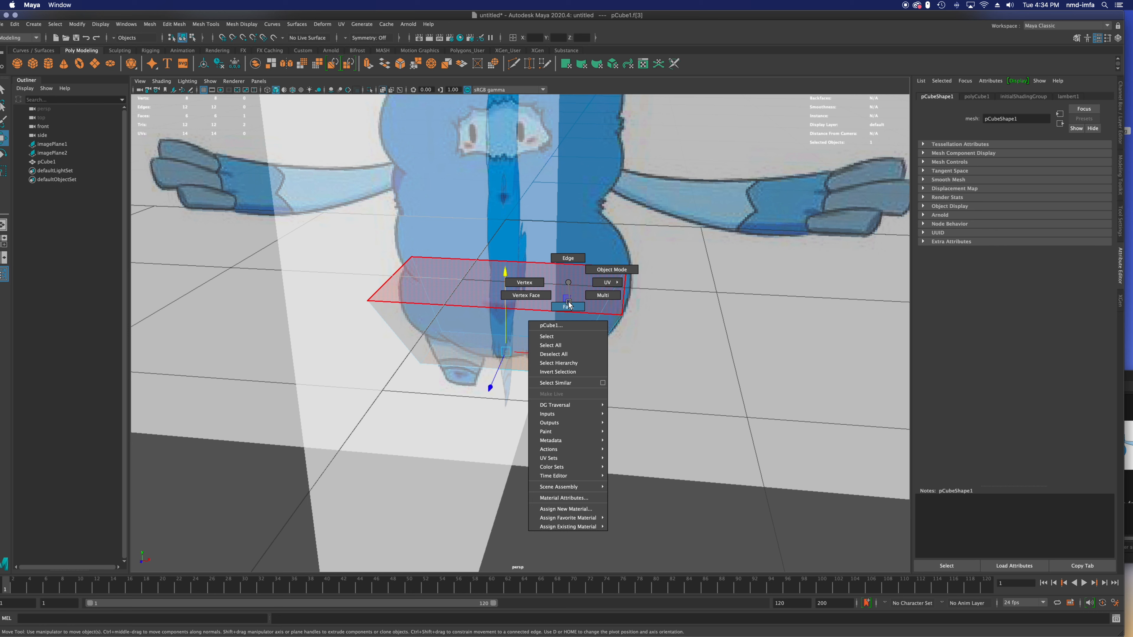
{"action": "right_click_drag", "start_coordinate": [568, 302], "coordinate": [568, 303]}
{"action": "left_click", "coordinate": [569, 292]}
{"action": "key", "text": "ctrl+e"}
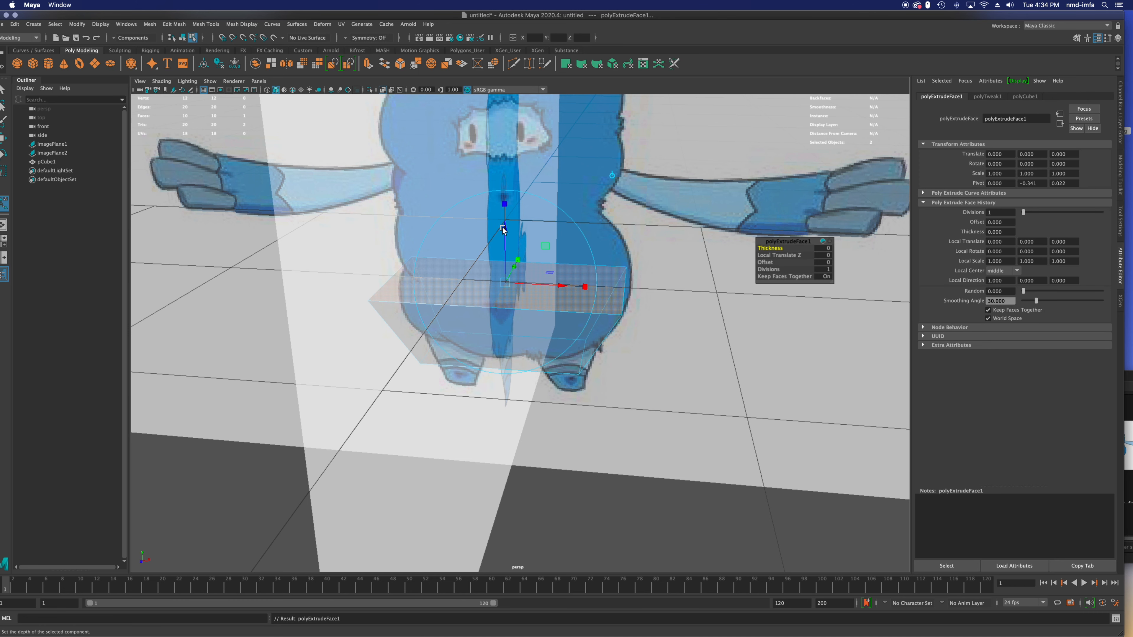
{"action": "left_click_drag", "start_coordinate": [506, 229], "coordinate": [532, 254]}
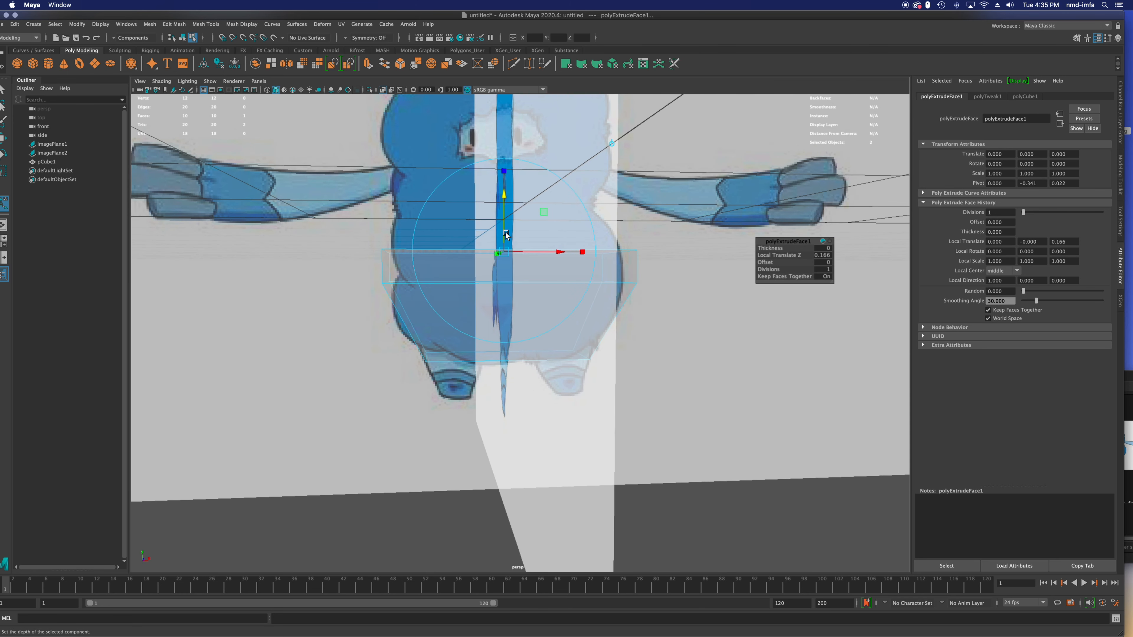
{"action": "left_click_drag", "start_coordinate": [504, 196], "coordinate": [509, 213]}
{"action": "mouse_move", "coordinate": [555, 252]}
{"action": "left_mouse_down", "text": "alt"}
{"action": "mouse_move", "coordinate": [501, 273]}
{"action": "mouse_move", "coordinate": [518, 313]}
{"action": "mouse_move", "coordinate": [517, 297]}
{"action": "mouse_move", "coordinate": [533, 298]}
{"action": "mouse_move", "coordinate": [523, 301]}
{"action": "left_mouse_up", "text": "alt"}
Step: Select the side edge of the extruded top and move it outward toward the body outline
{"action": "key", "text": "w"}
{"action": "key", "text": "e"}
{"action": "key", "text": "r"}
{"action": "left_click_drag", "start_coordinate": [444, 285], "coordinate": [556, 305], "text": "alt"}
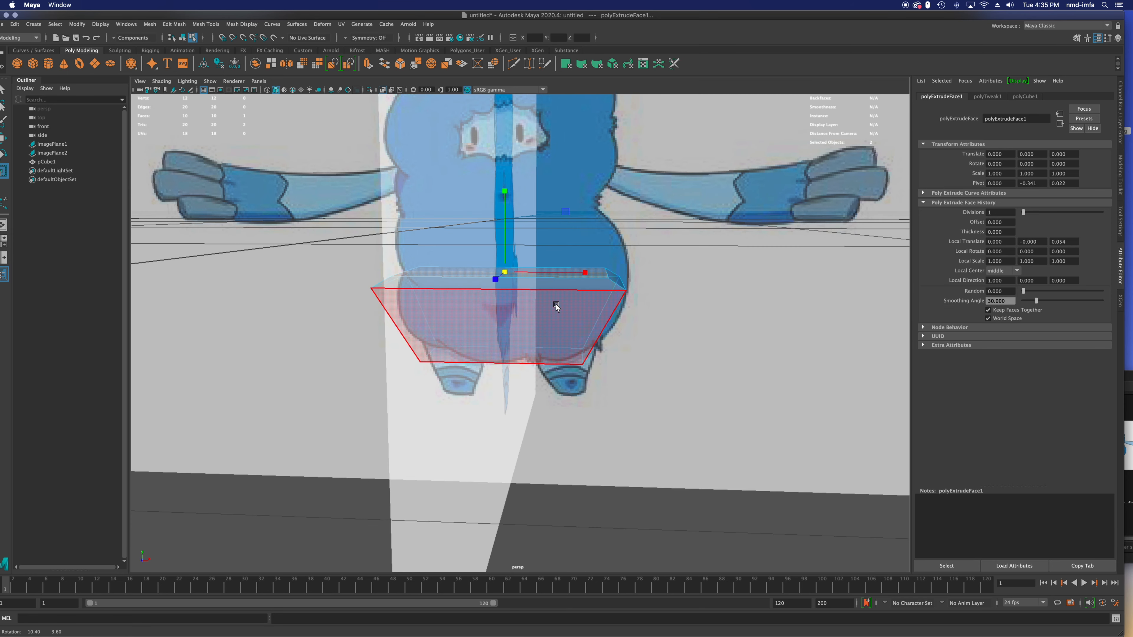
{"action": "right_click", "coordinate": [607, 273]}
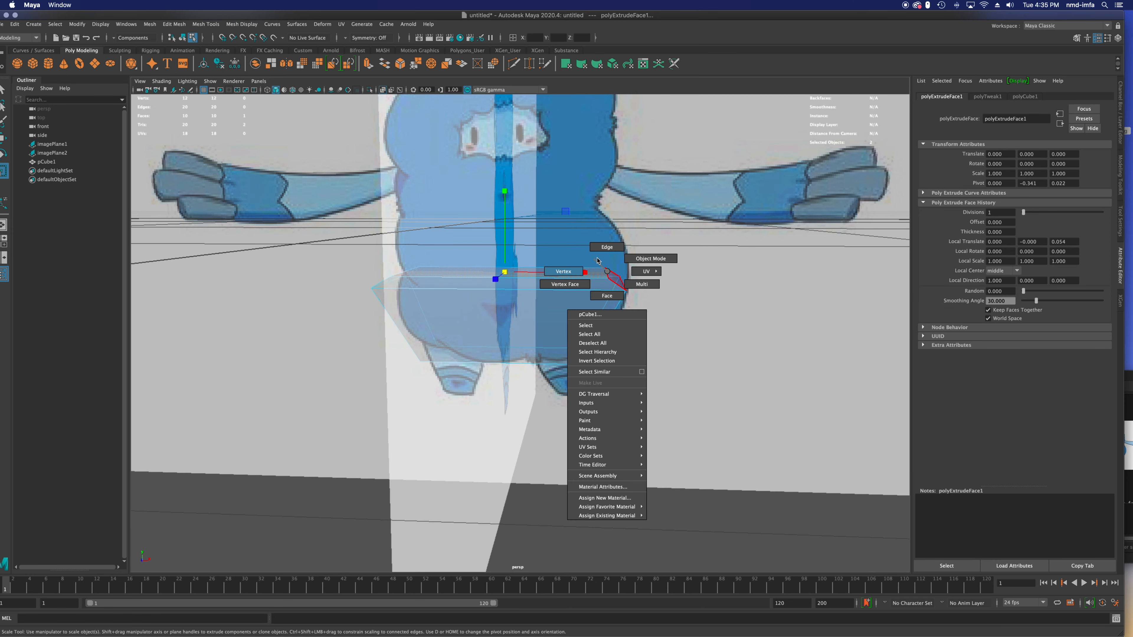
{"action": "left_click", "coordinate": [605, 247]}
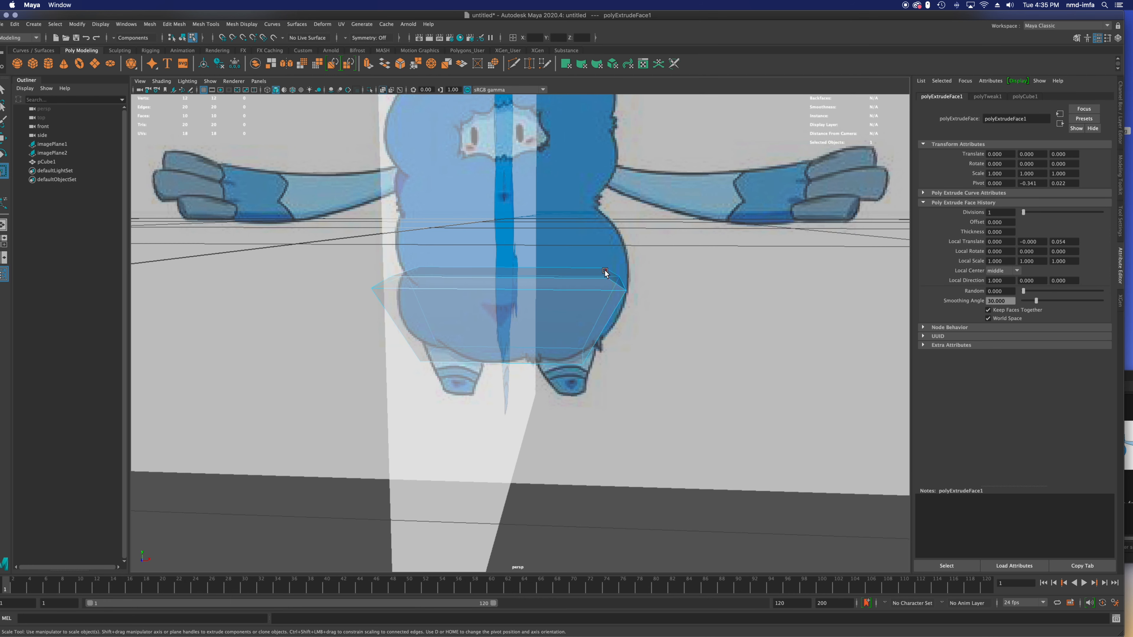
{"action": "left_click", "coordinate": [605, 270]}
{"action": "key", "text": "w"}
{"action": "left_click", "coordinate": [664, 273]}
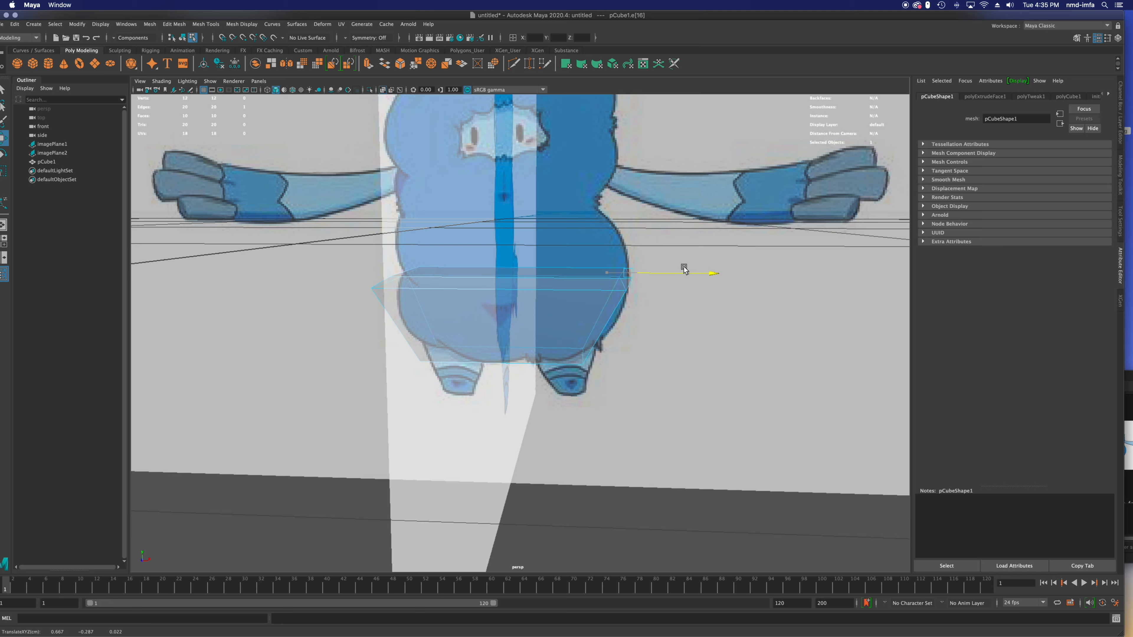
Step: Extrude the top face further up the belly and shift it sideways to centre it on the body
{"action": "left_click_drag", "start_coordinate": [654, 293], "coordinate": [603, 283], "text": "alt"}
{"action": "right_click", "coordinate": [596, 281]}
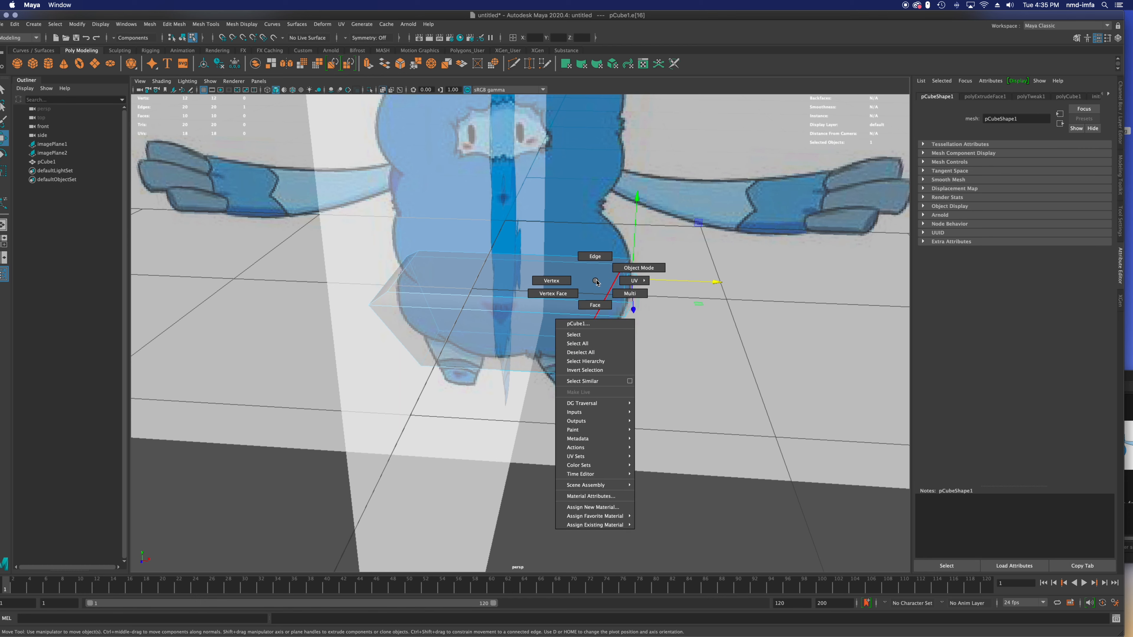
{"action": "left_click", "coordinate": [597, 305]}
{"action": "left_click", "coordinate": [592, 275]}
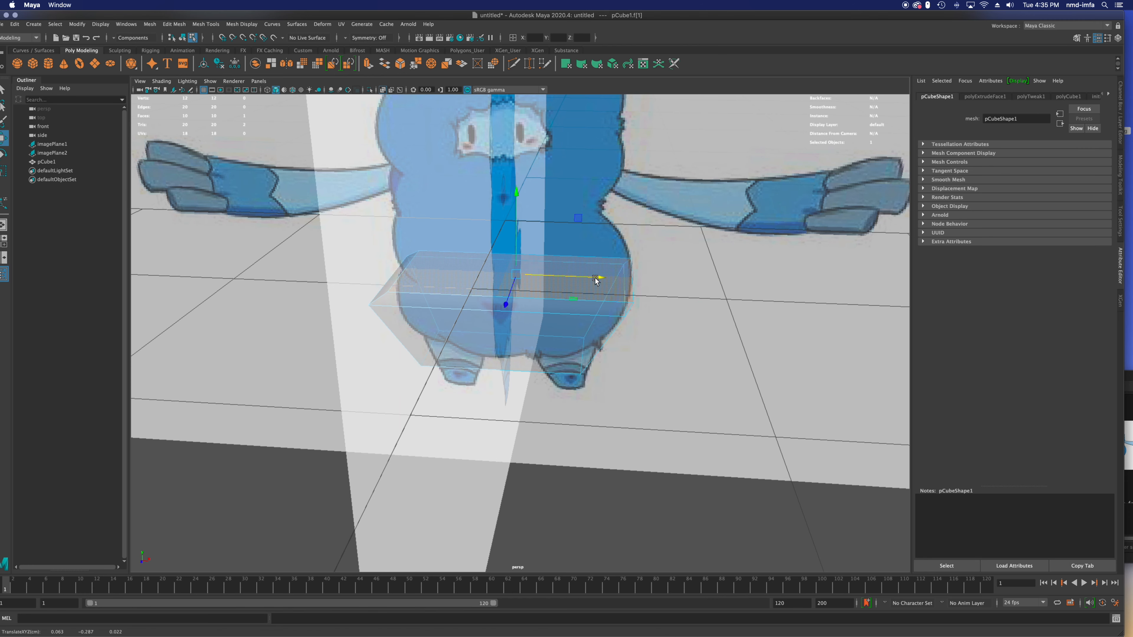
{"action": "key", "text": "ctrl+e"}
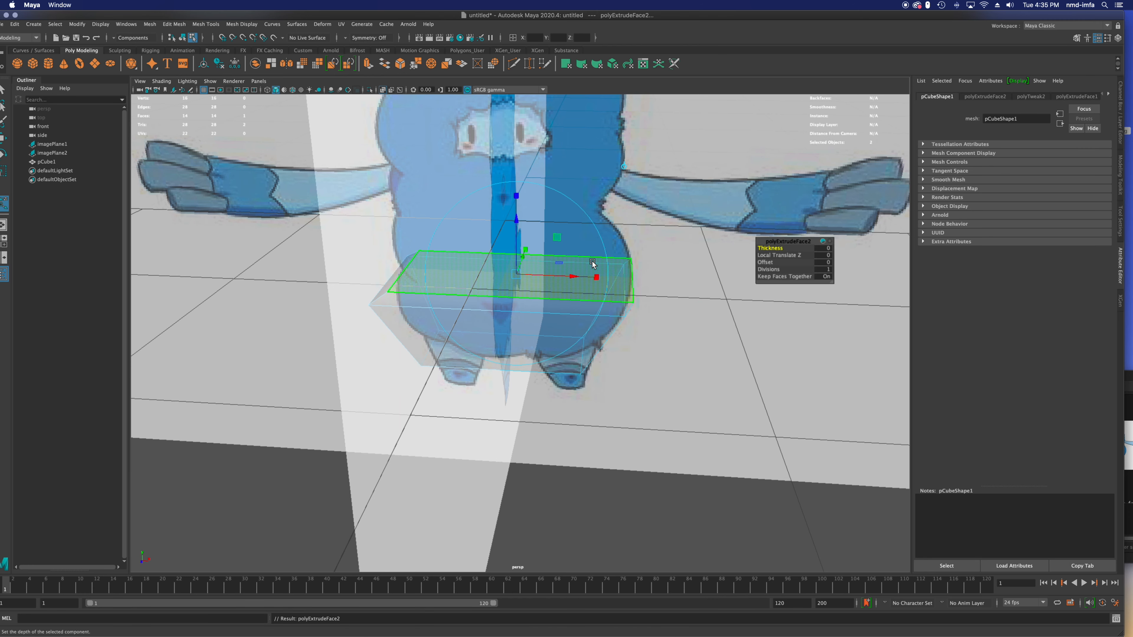
{"action": "left_click_drag", "start_coordinate": [512, 239], "coordinate": [564, 237]}
{"action": "left_click_drag", "start_coordinate": [562, 234], "coordinate": [560, 234], "text": "alt"}
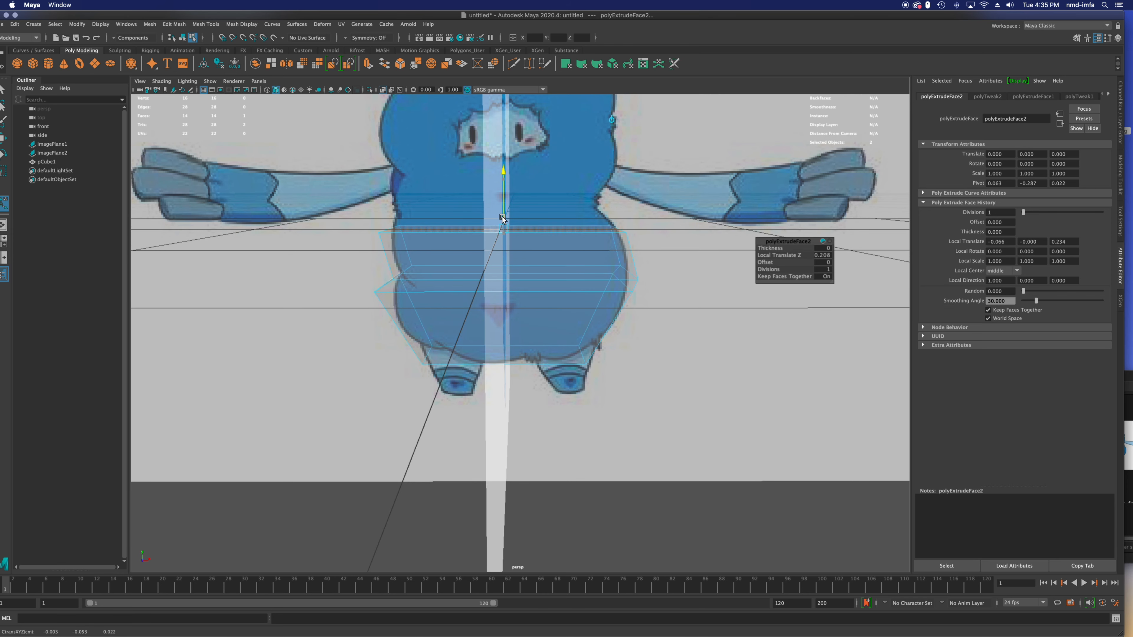
Step: Extrude the top face upward about 0.14 to the waist and scale it narrower in width
{"action": "left_click_drag", "start_coordinate": [613, 273], "coordinate": [673, 280], "text": "alt"}
{"action": "key", "text": "3"}
{"action": "key", "text": "1"}
{"action": "key", "text": "ctrl+e"}
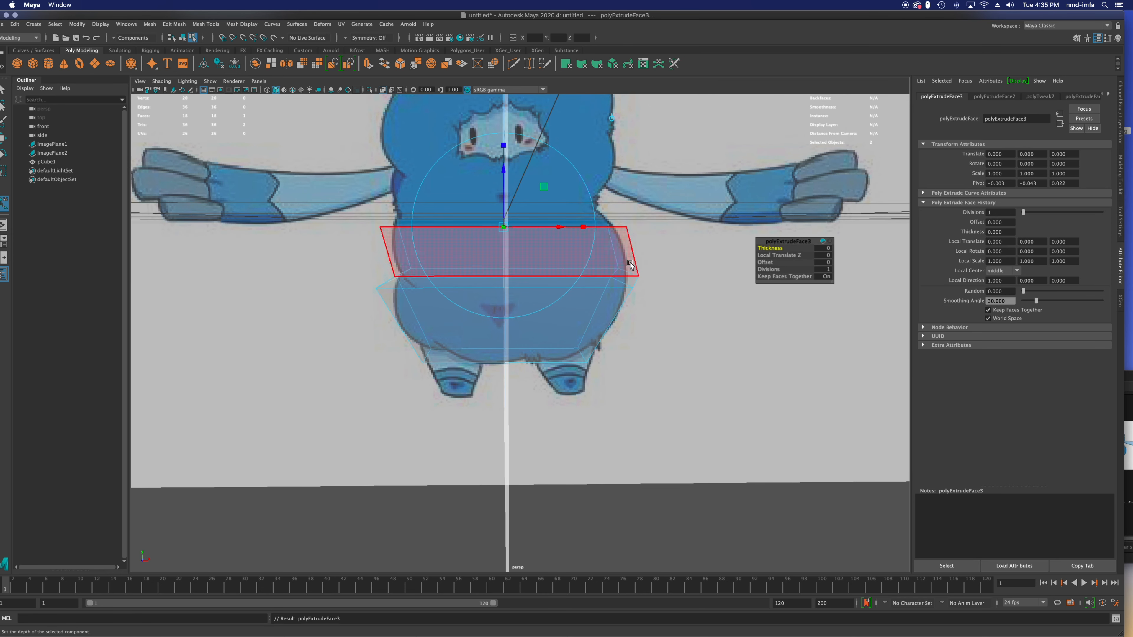
{"action": "left_click_drag", "start_coordinate": [509, 206], "coordinate": [503, 177]}
{"action": "left_click_drag", "start_coordinate": [592, 200], "coordinate": [574, 199]}
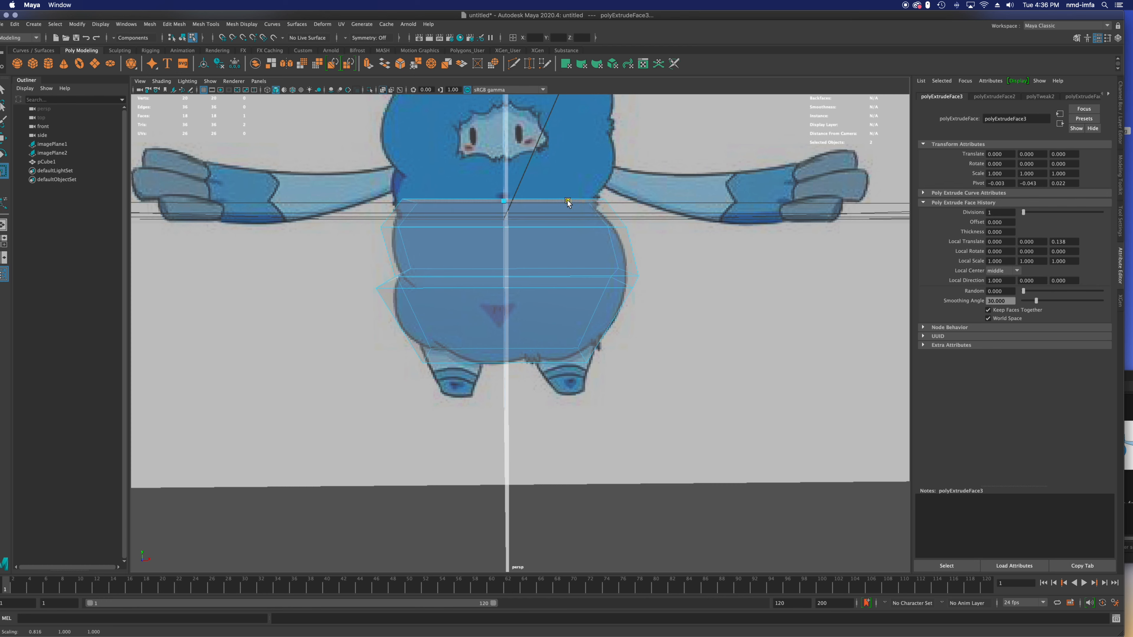
Step: Extrude the top face upward again from the waist to the base of the arms
{"action": "left_click_drag", "start_coordinate": [585, 207], "coordinate": [694, 359], "text": "alt"}
{"action": "scroll", "coordinate": [693, 357], "scroll_direction": "up", "scroll_amount": 3}
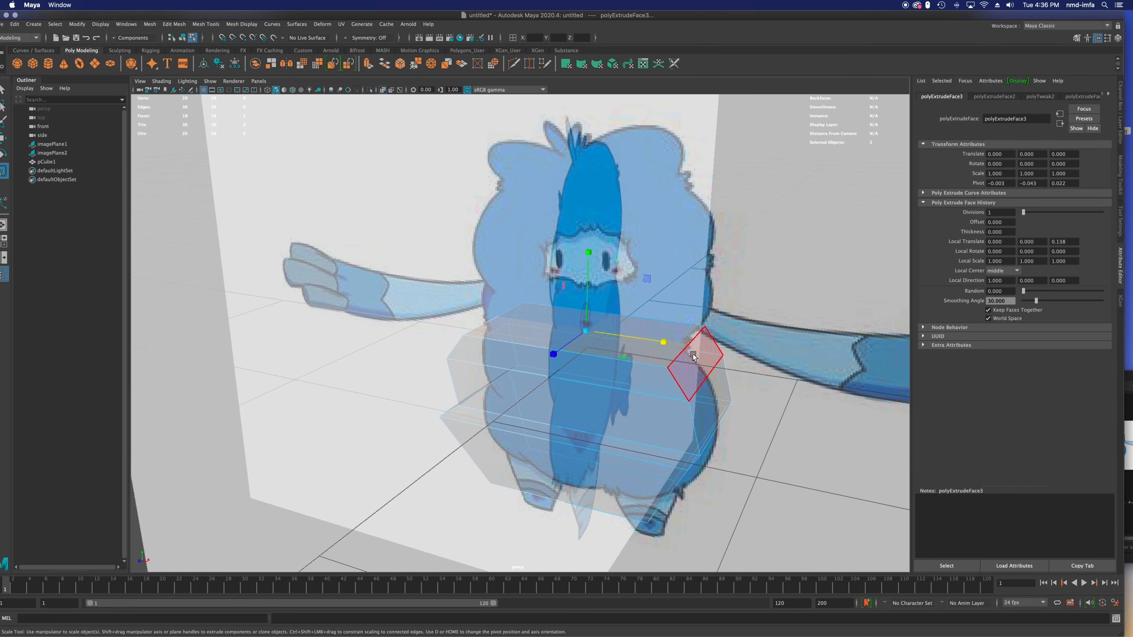
{"action": "scroll", "coordinate": [703, 362], "scroll_direction": "up", "scroll_amount": 4}
{"action": "left_click_drag", "start_coordinate": [703, 363], "coordinate": [619, 370], "text": "alt"}
{"action": "scroll", "coordinate": [591, 380], "scroll_direction": "up", "scroll_amount": 4}
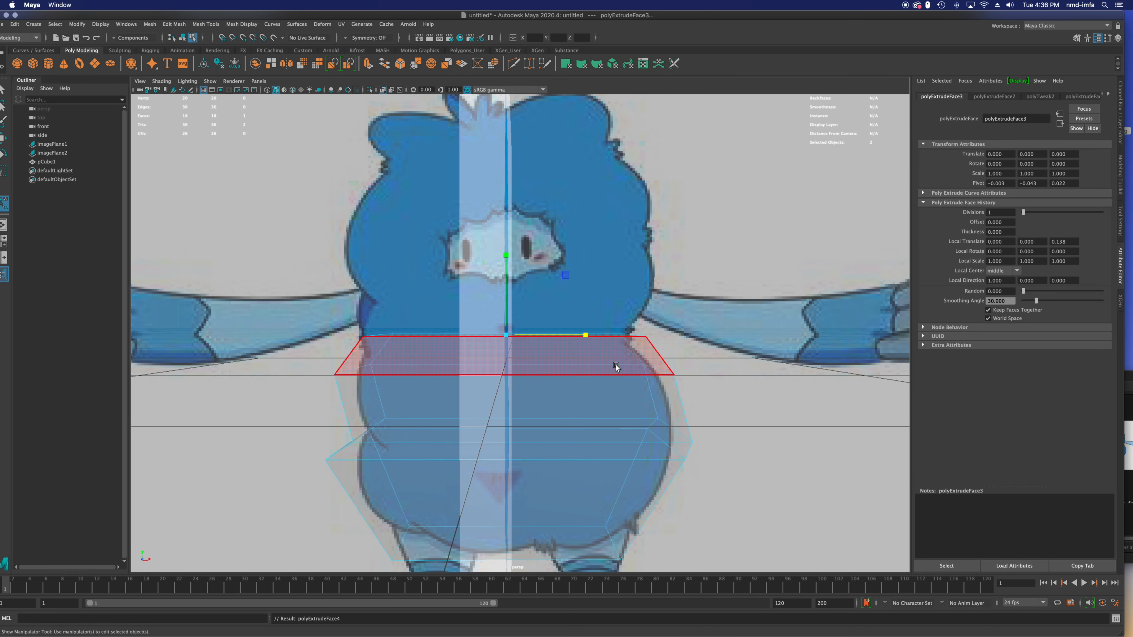
{"action": "key", "text": "ctrl+e"}
{"action": "left_click_drag", "start_coordinate": [504, 314], "coordinate": [561, 314]}
Step: Extrude the top face up to the lower edge of the face patch and scale it wider
{"action": "key", "text": "ctrl+e"}
{"action": "left_click_drag", "start_coordinate": [503, 284], "coordinate": [510, 250]}
{"action": "key", "text": "r"}
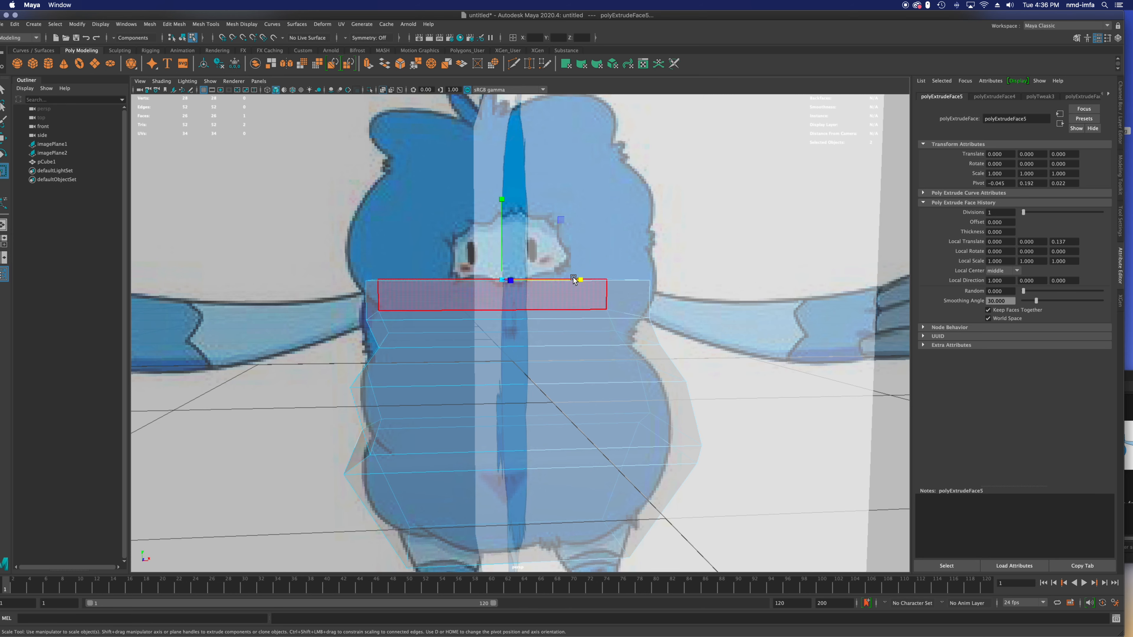
{"action": "left_click_drag", "start_coordinate": [579, 280], "coordinate": [588, 319]}
Step: Extrude the top face up to eye level, then 0.239 more to the forehead, and narrow the new top
{"action": "key", "text": "ctrl+e"}
{"action": "left_click_drag", "start_coordinate": [496, 249], "coordinate": [512, 202]}
{"action": "mouse_move", "coordinate": [602, 279]}
{"action": "left_mouse_down", "text": "alt"}
{"action": "mouse_move", "coordinate": [575, 292]}
{"action": "mouse_move", "coordinate": [576, 284]}
{"action": "mouse_move", "coordinate": [584, 293]}
{"action": "left_mouse_up", "text": "alt"}
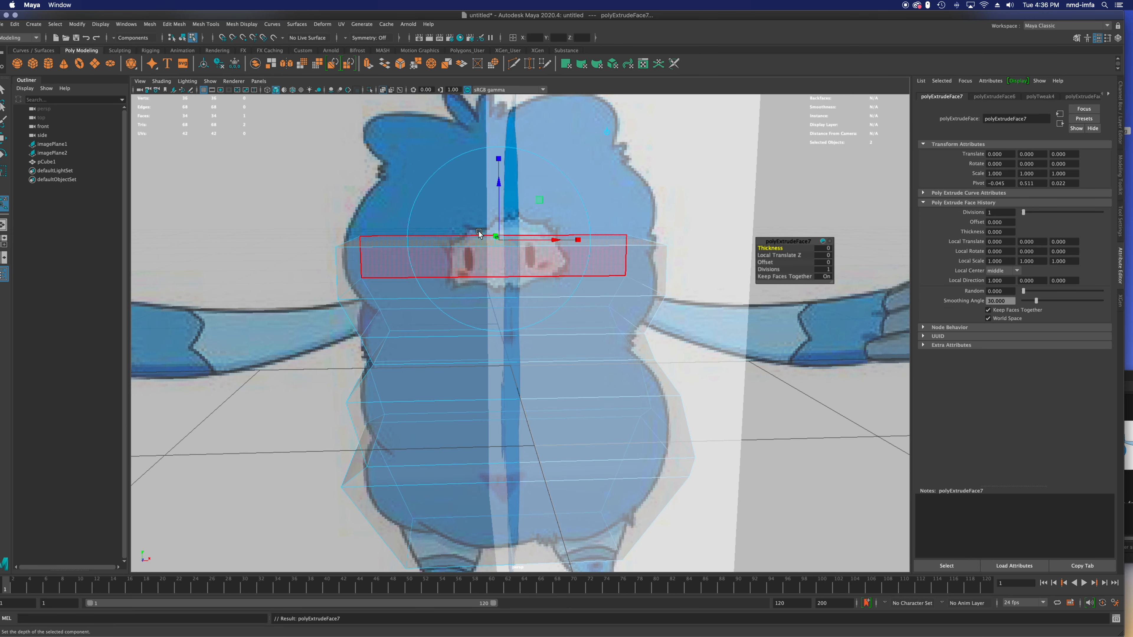
{"action": "left_click_drag", "start_coordinate": [499, 185], "coordinate": [498, 122]}
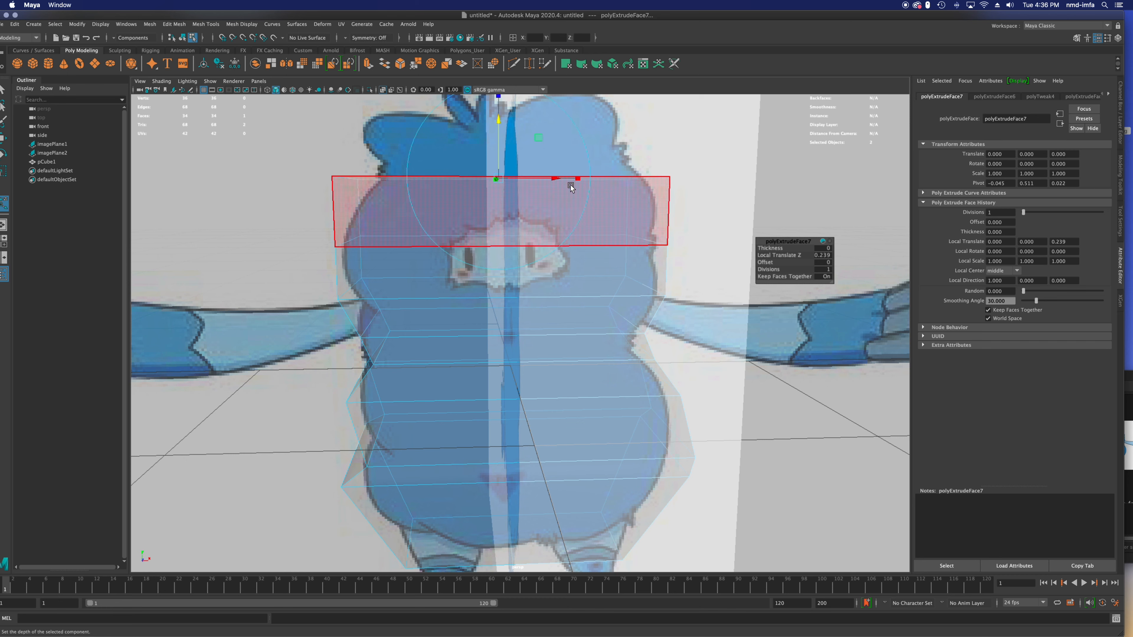
{"action": "left_click_drag", "start_coordinate": [578, 177], "coordinate": [556, 180]}
Step: Extrude the forehead's top face upward with a local Z translation of 0.074
{"action": "left_click_drag", "start_coordinate": [556, 180], "coordinate": [579, 296], "text": "alt"}
{"action": "left_click", "coordinate": [493, 201]}
{"action": "key", "text": "ctrl+e"}
{"action": "left_click_drag", "start_coordinate": [491, 167], "coordinate": [492, 142]}
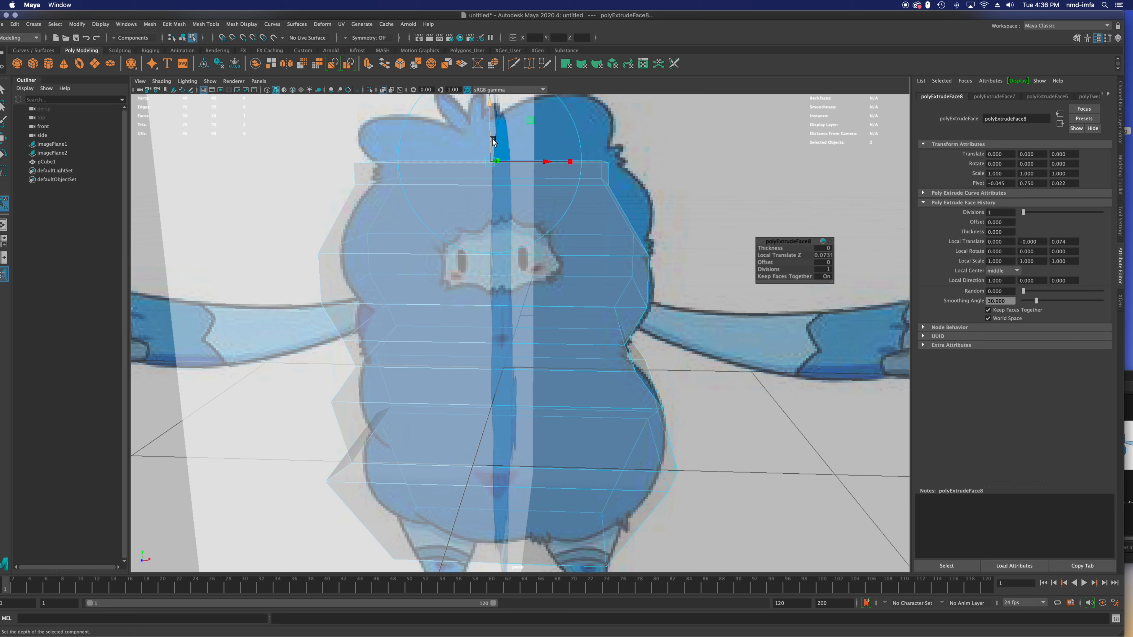
{"action": "left_click_drag", "start_coordinate": [528, 180], "coordinate": [535, 181], "text": "alt"}
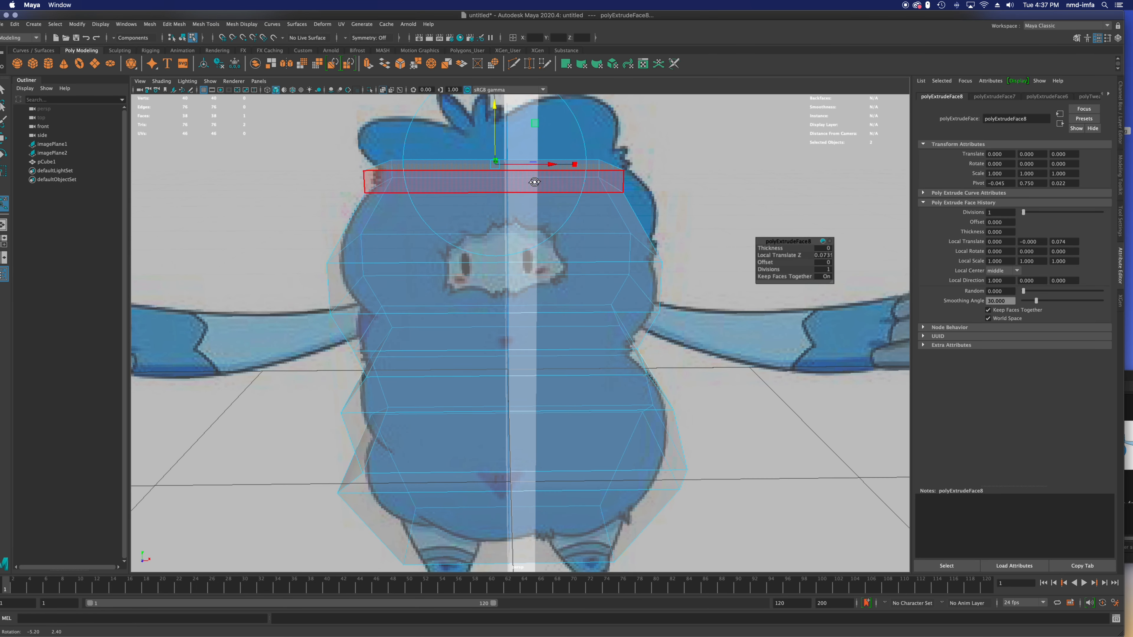
Step: Extrude the head's top face upward 0.117, then another 0.062, scaling the last one to 0.852 in width
{"action": "key", "text": "ctrl+e"}
{"action": "left_click_drag", "start_coordinate": [493, 151], "coordinate": [493, 120]}
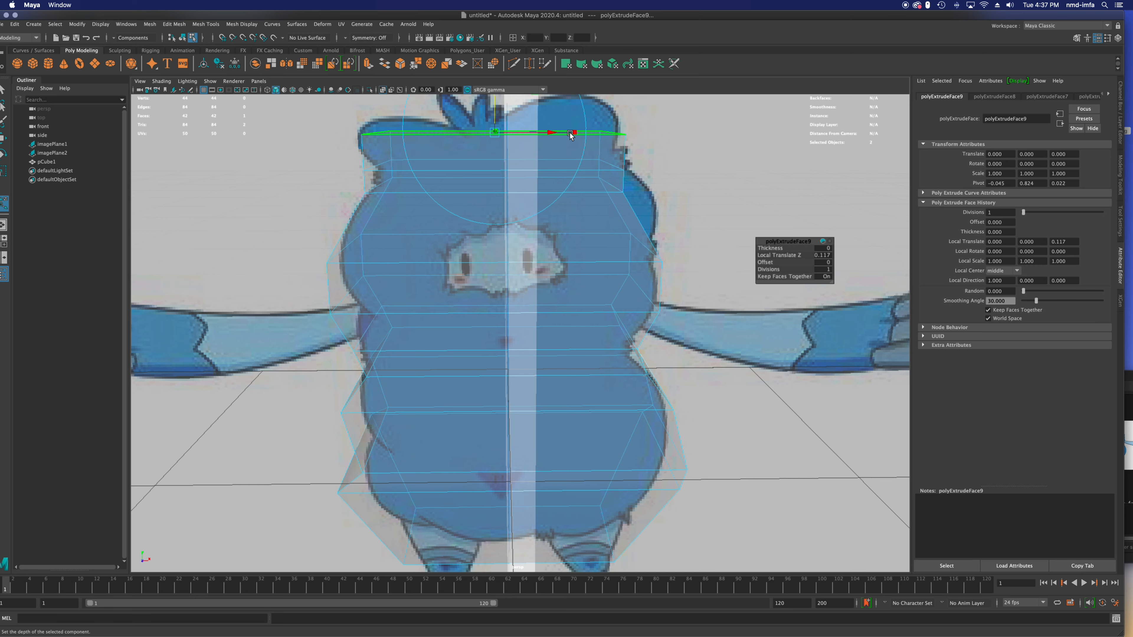
{"action": "left_click_drag", "start_coordinate": [581, 134], "coordinate": [579, 134]}
{"action": "mouse_move", "coordinate": [578, 135]}
{"action": "left_mouse_down", "text": "alt"}
{"action": "mouse_move", "coordinate": [556, 145]}
{"action": "mouse_move", "coordinate": [566, 136]}
{"action": "mouse_move", "coordinate": [576, 155]}
{"action": "left_mouse_up", "text": "alt"}
{"action": "key", "text": "ctrl+e"}
{"action": "left_click_drag", "start_coordinate": [500, 128], "coordinate": [498, 110]}
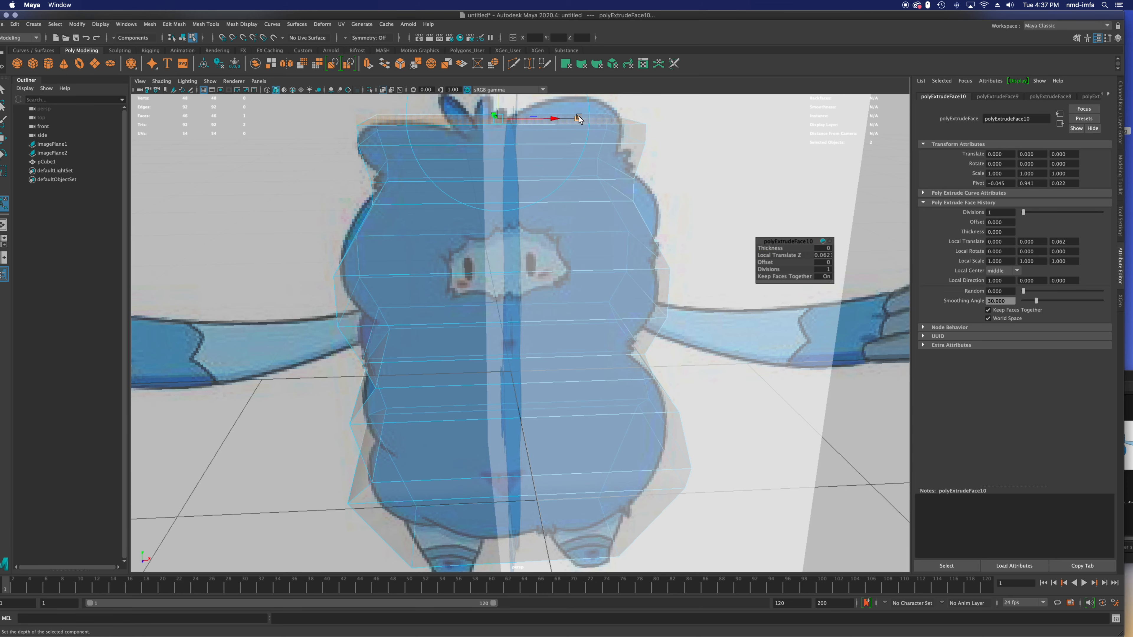
{"action": "left_click_drag", "start_coordinate": [565, 130], "coordinate": [555, 137], "text": "alt"}
Step: Preview the body mesh smoothed and compare its silhouette with the front reference around the hips
{"action": "left_click_drag", "start_coordinate": [628, 370], "coordinate": [598, 371], "text": "alt"}
{"action": "key", "text": "2"}
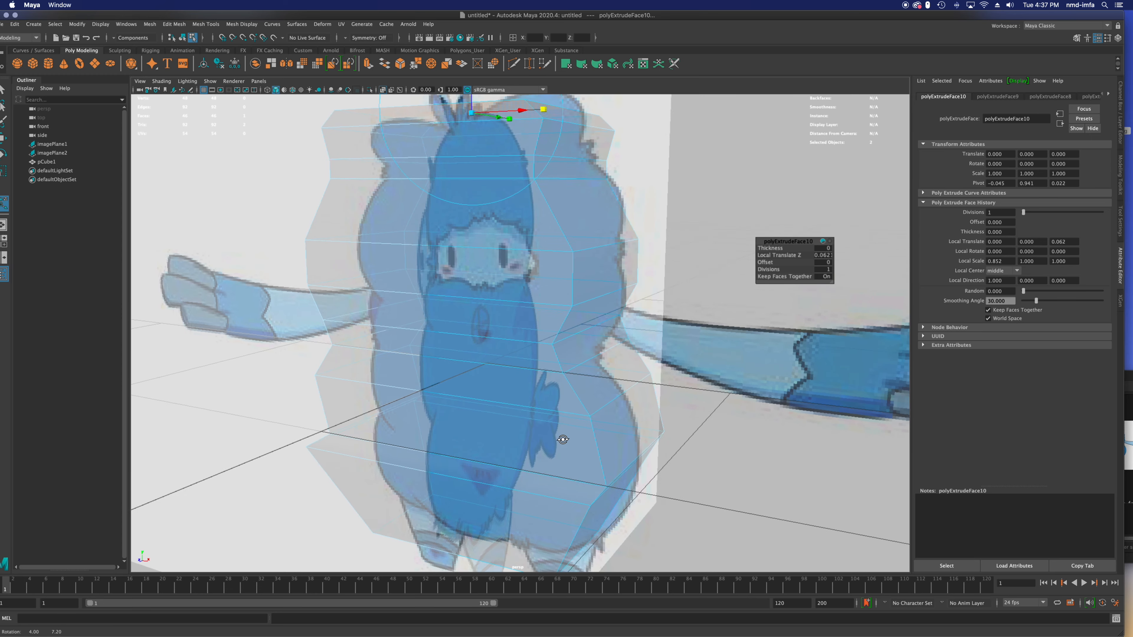
{"action": "key", "text": "3"}
{"action": "left_click_drag", "start_coordinate": [581, 450], "coordinate": [630, 403], "text": "alt"}
{"action": "left_click", "coordinate": [634, 416]}
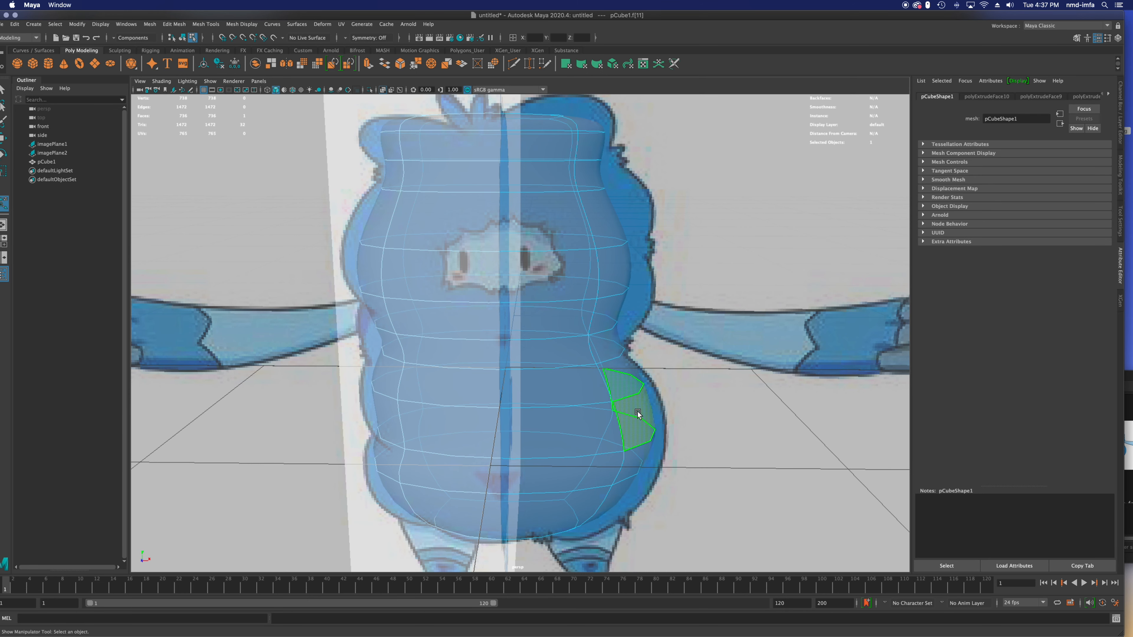
{"action": "double_click", "coordinate": [577, 425]}
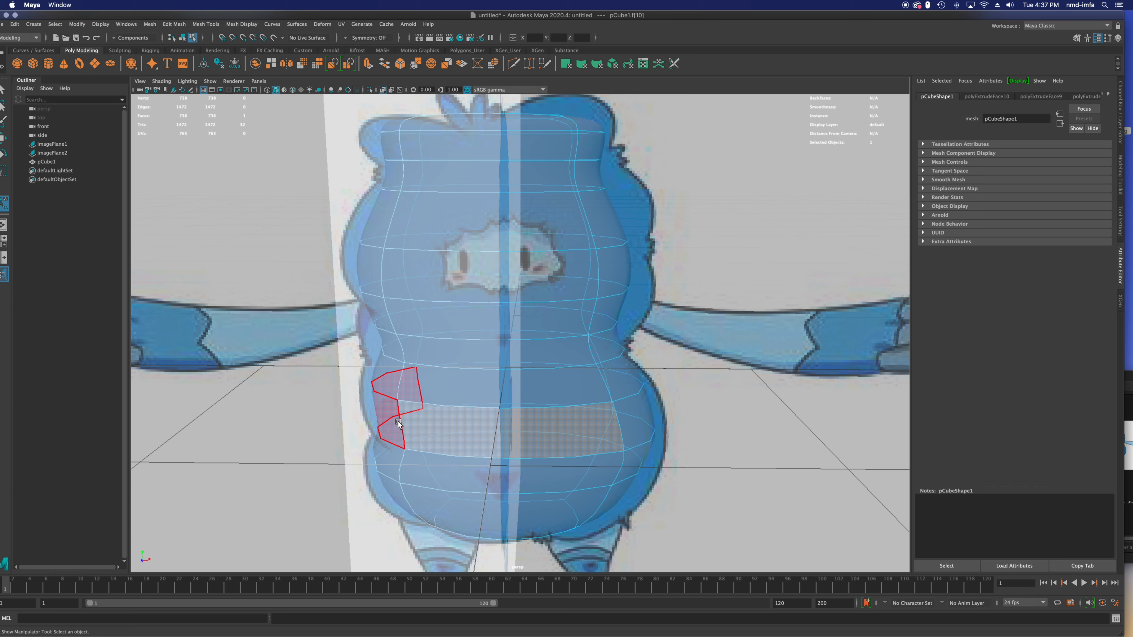
Step: Select the side face at one hip and move it outward to fill the reference outline in smooth preview
{"action": "key", "text": "1"}
{"action": "left_click_drag", "start_coordinate": [596, 430], "coordinate": [680, 416], "text": "alt"}
{"action": "left_click", "coordinate": [650, 421]}
{"action": "key", "text": "e"}
{"action": "key", "text": "w"}
{"action": "key", "text": "3"}
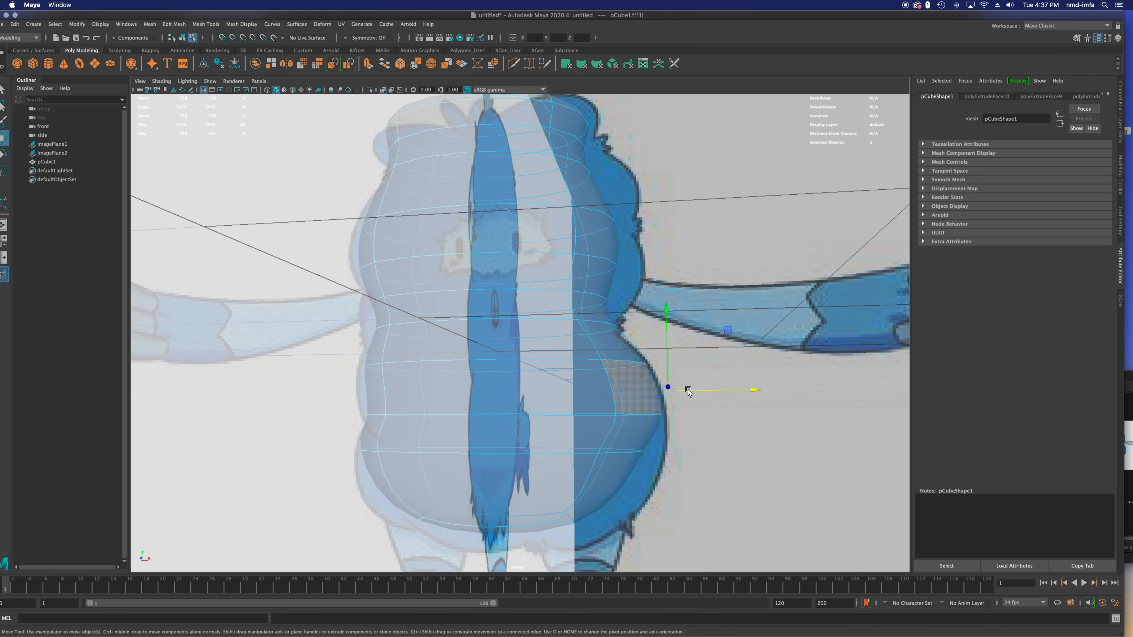
Step: Adjust the opposite hip's side face sideways, then move the side face near the arm outward toward the reference outline
{"action": "left_click_drag", "start_coordinate": [419, 399], "coordinate": [478, 416], "text": "alt"}
{"action": "left_click", "coordinate": [404, 401]}
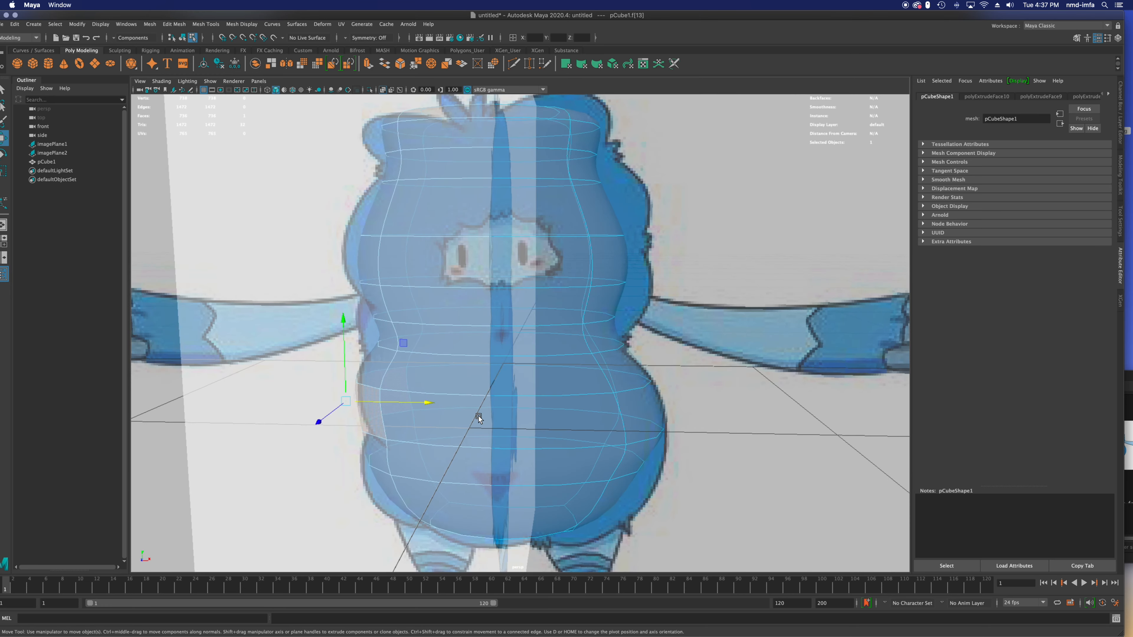
{"action": "left_click", "coordinate": [613, 297]}
{"action": "left_click_drag", "start_coordinate": [641, 298], "coordinate": [651, 301]}
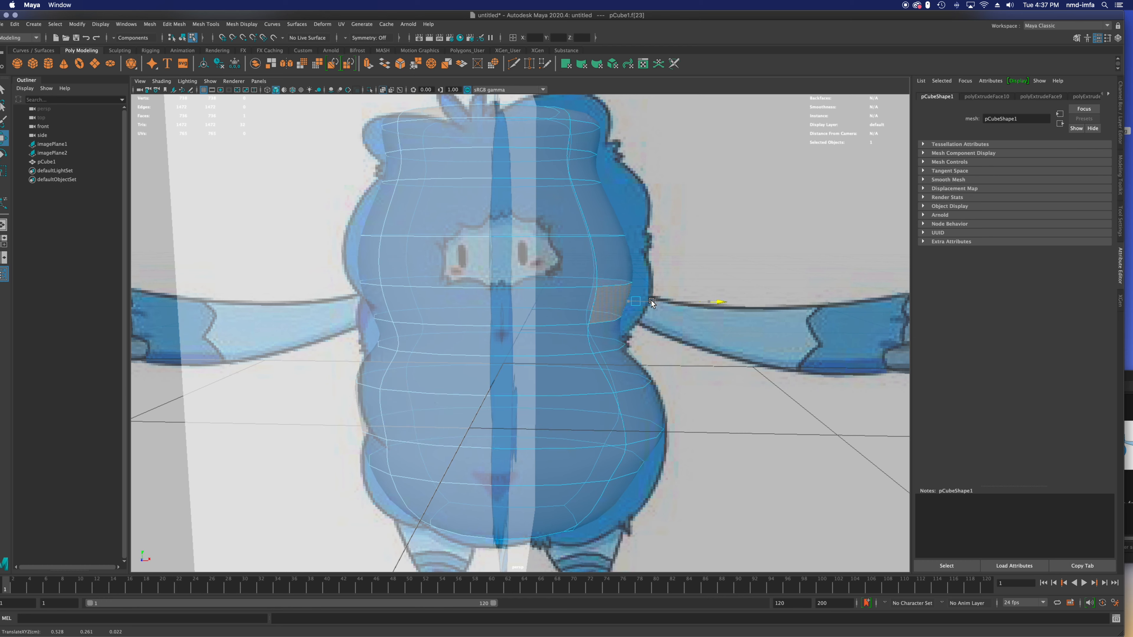
Step: Move the two side faces above one arm outward to the front reference outline, raising the upper one as well
{"action": "left_click", "coordinate": [631, 257]}
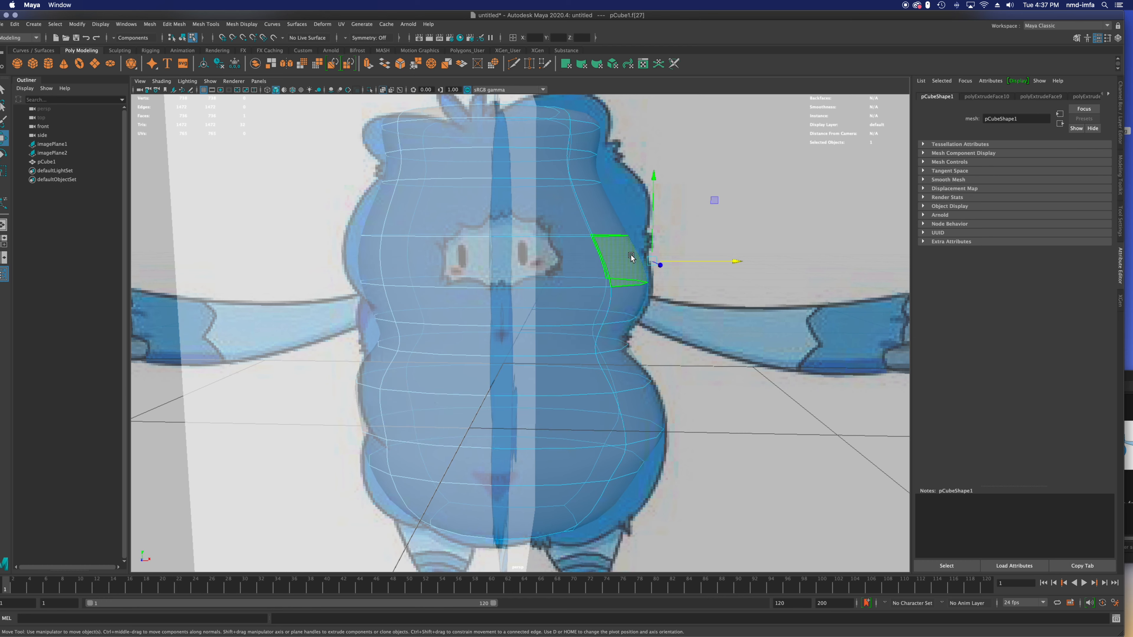
{"action": "left_click_drag", "start_coordinate": [659, 258], "coordinate": [670, 260]}
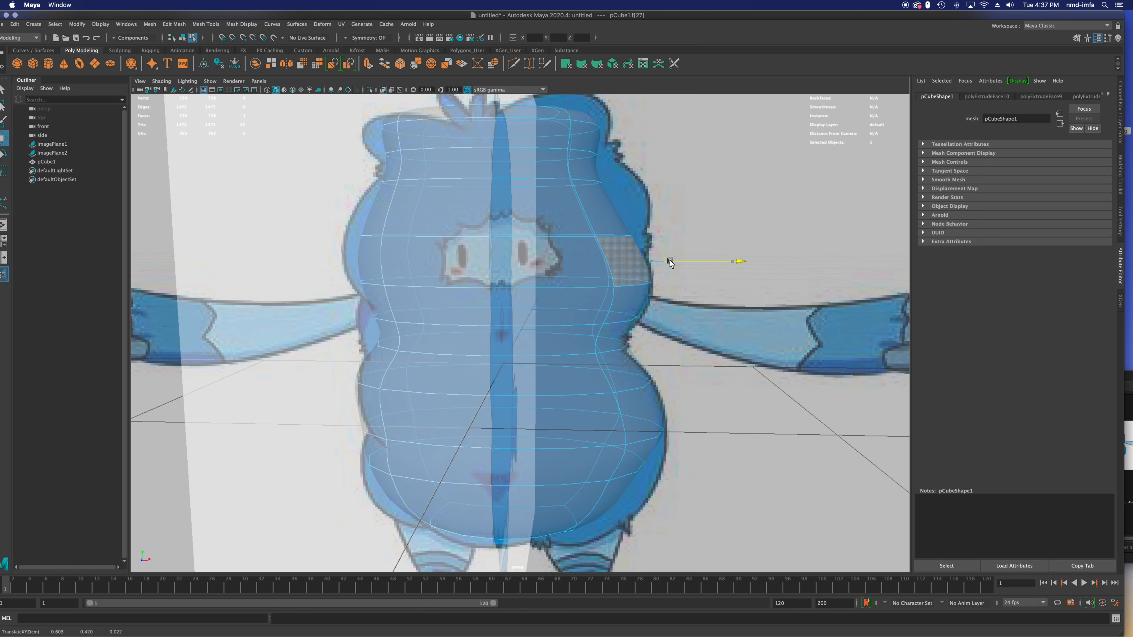
{"action": "left_click", "coordinate": [611, 217]}
{"action": "left_click_drag", "start_coordinate": [640, 209], "coordinate": [661, 200]}
{"action": "key", "text": "e"}
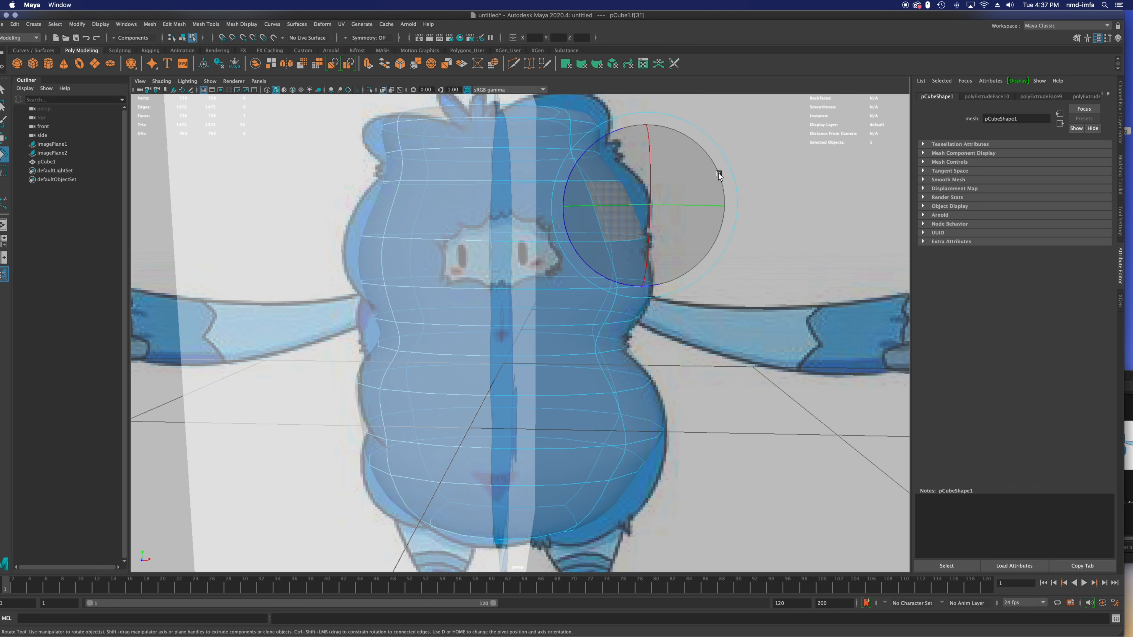
{"action": "key", "text": "r"}
{"action": "key", "text": "e"}
{"action": "key", "text": "w"}
{"action": "left_click_drag", "start_coordinate": [655, 206], "coordinate": [650, 178]}
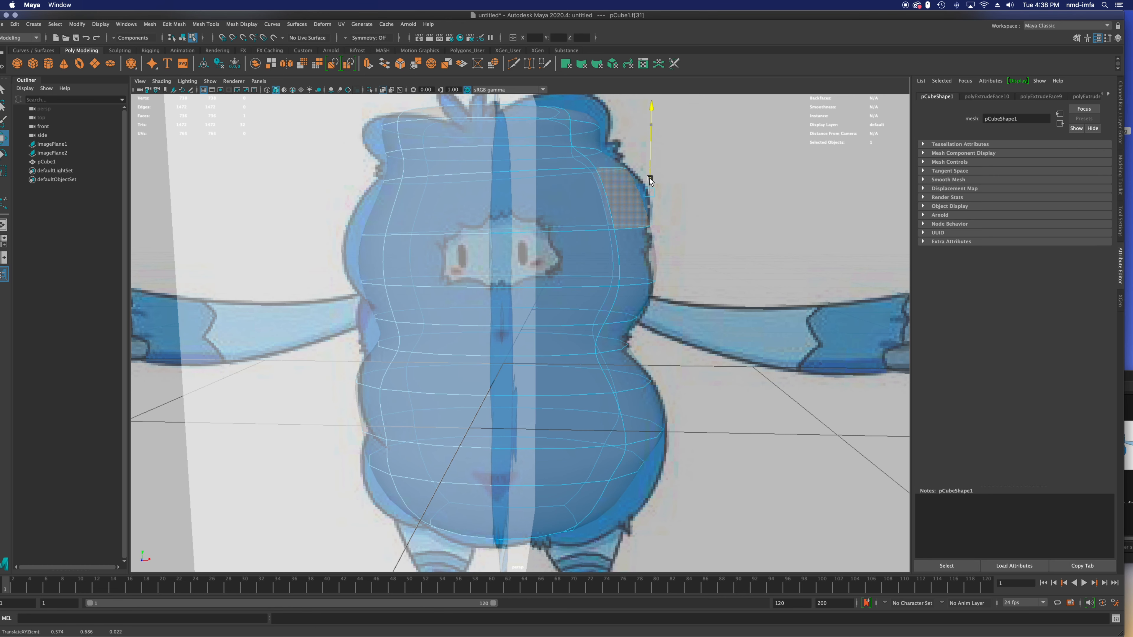
Step: Adjust the side face just below the top of the head to follow the front reference outline
{"action": "left_click", "coordinate": [610, 163]}
{"action": "left_click", "coordinate": [598, 142]}
{"action": "mouse_move", "coordinate": [624, 139]}
{"action": "left_mouse_down"}
{"action": "mouse_move", "coordinate": [628, 179]}
{"action": "mouse_move", "coordinate": [620, 131]}
{"action": "left_mouse_up"}
Step: Move the opposite side's faces at eye and forehead level outward to the front reference outline
{"action": "left_click", "coordinate": [392, 157]}
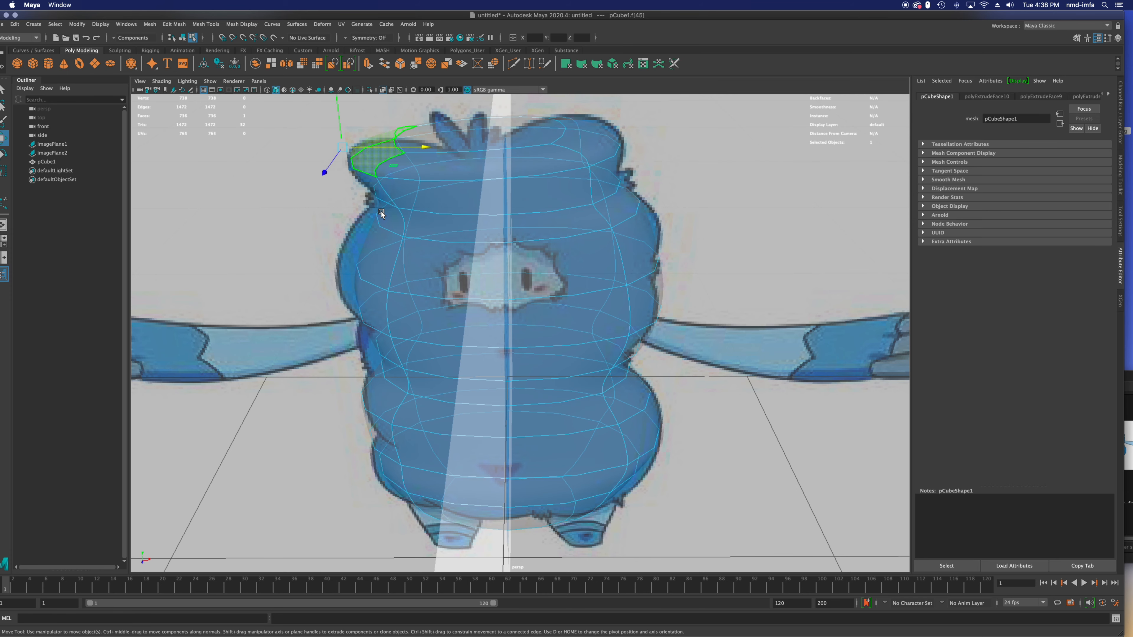
{"action": "left_click_drag", "start_coordinate": [369, 149], "coordinate": [392, 199], "text": "alt"}
{"action": "left_click", "coordinate": [401, 181]}
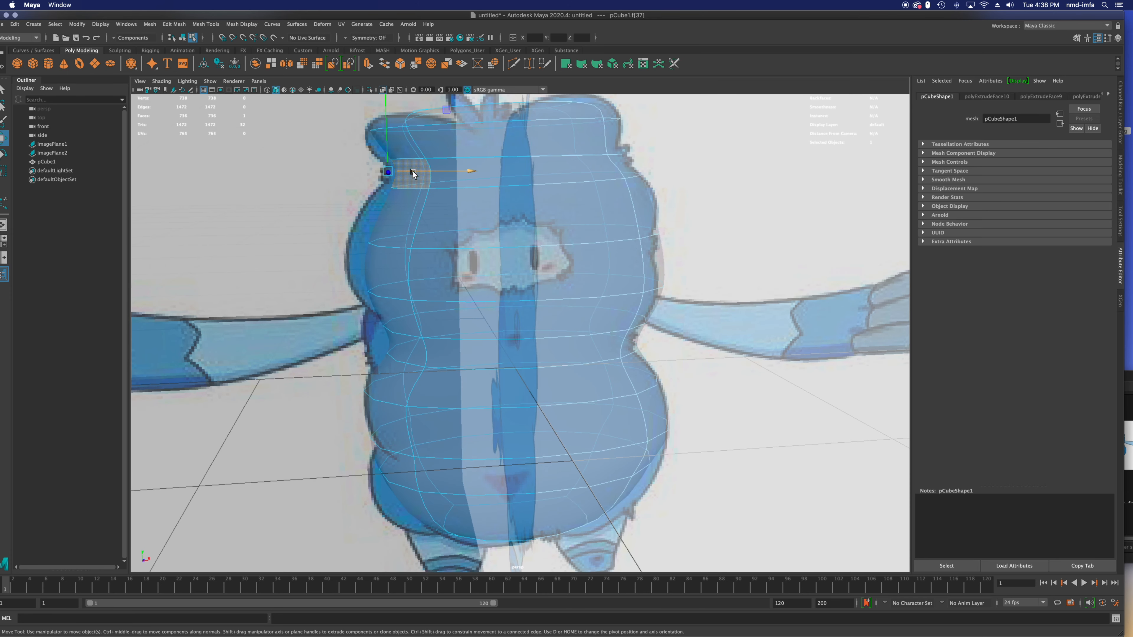
{"action": "left_click", "coordinate": [405, 222]}
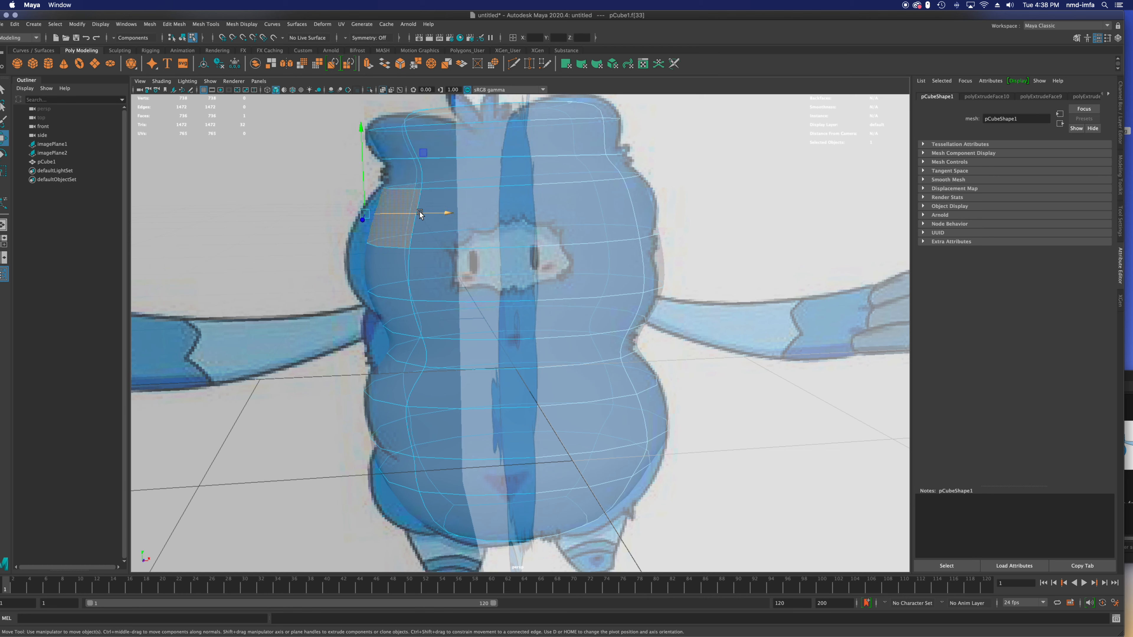
{"action": "left_click_drag", "start_coordinate": [420, 214], "coordinate": [407, 217]}
{"action": "left_click", "coordinate": [380, 267]}
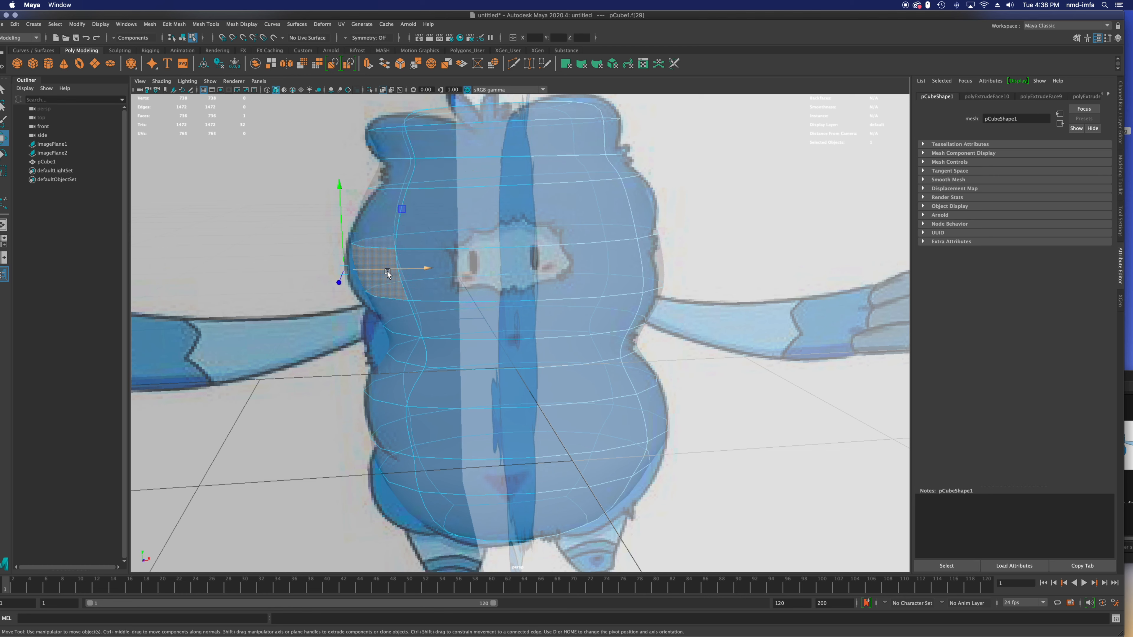
{"action": "left_click_drag", "start_coordinate": [413, 268], "coordinate": [410, 269]}
Step: Shift the side faces around the opposite armpit sideways to follow the front reference outline
{"action": "left_click_drag", "start_coordinate": [429, 395], "coordinate": [428, 282], "text": "alt"}
{"action": "left_click", "coordinate": [398, 279]}
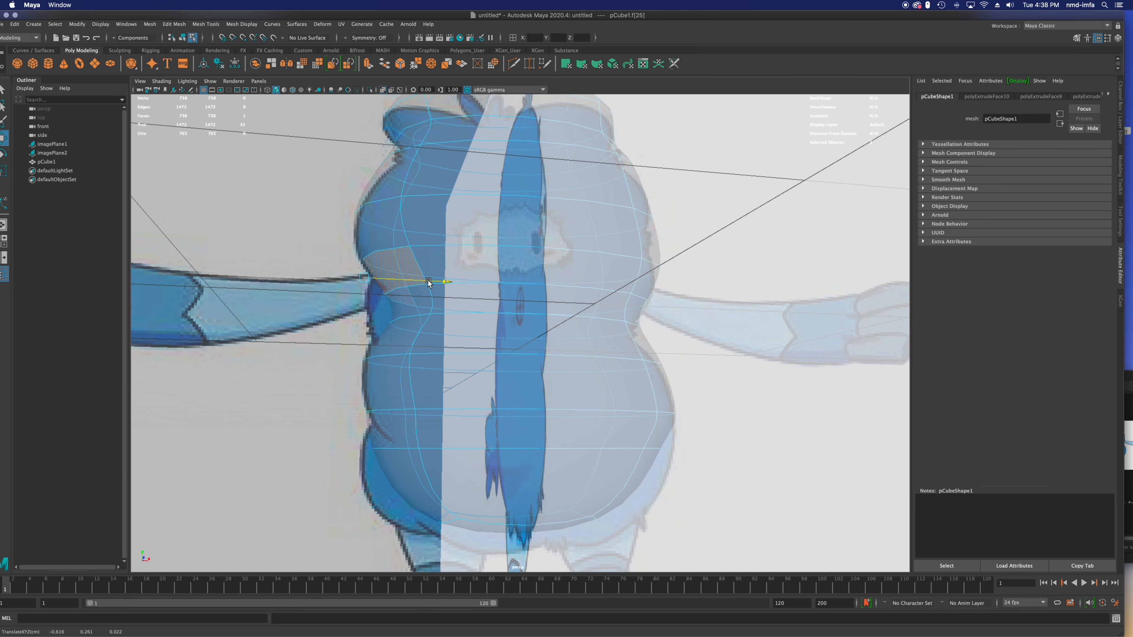
{"action": "left_click", "coordinate": [412, 318]}
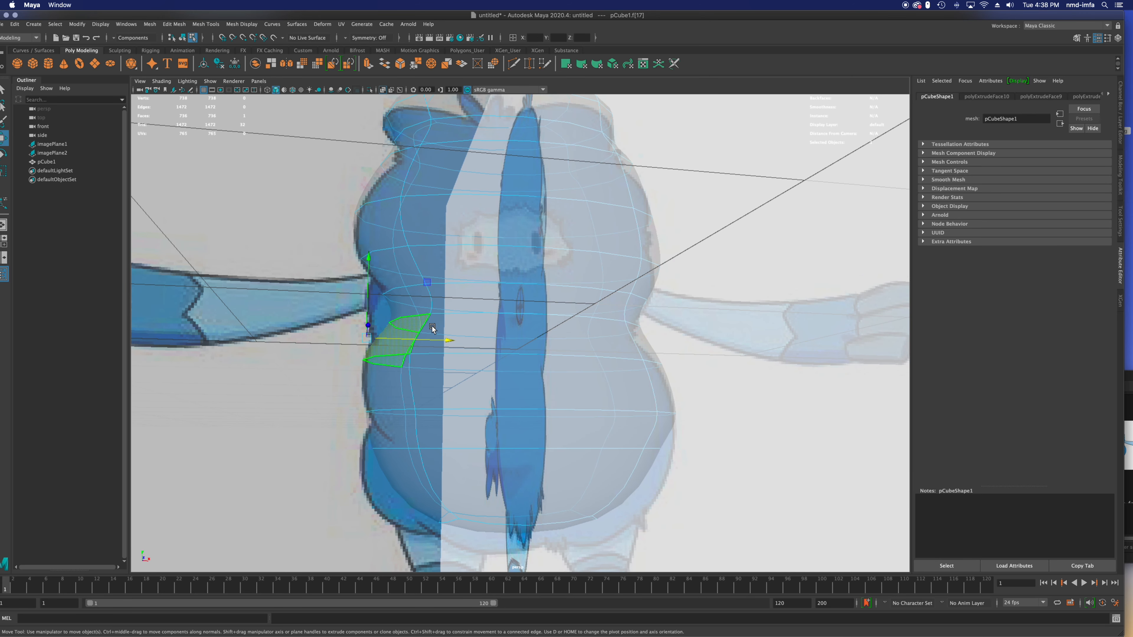
{"action": "left_click", "coordinate": [424, 308]}
{"action": "left_click_drag", "start_coordinate": [437, 312], "coordinate": [445, 364]}
{"action": "left_click_drag", "start_coordinate": [450, 460], "coordinate": [448, 441], "text": "alt"}
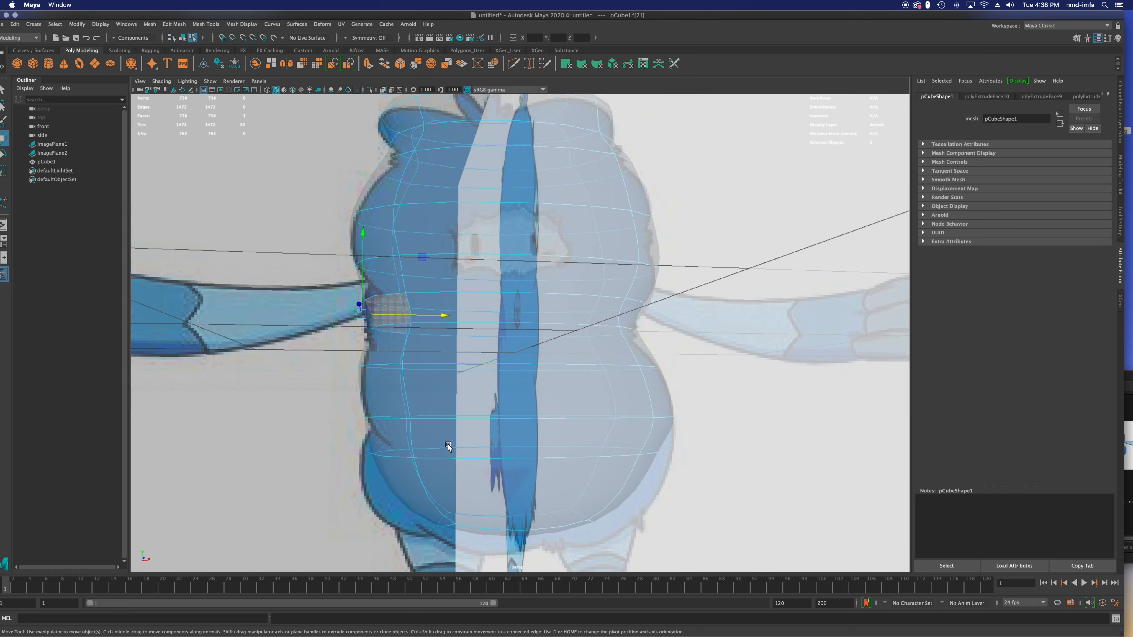
Step: Move the lower hip's side face outward and the body's bottom face downward to the front reference outline
{"action": "left_click", "coordinate": [403, 495]}
{"action": "left_click_drag", "start_coordinate": [443, 491], "coordinate": [432, 499]}
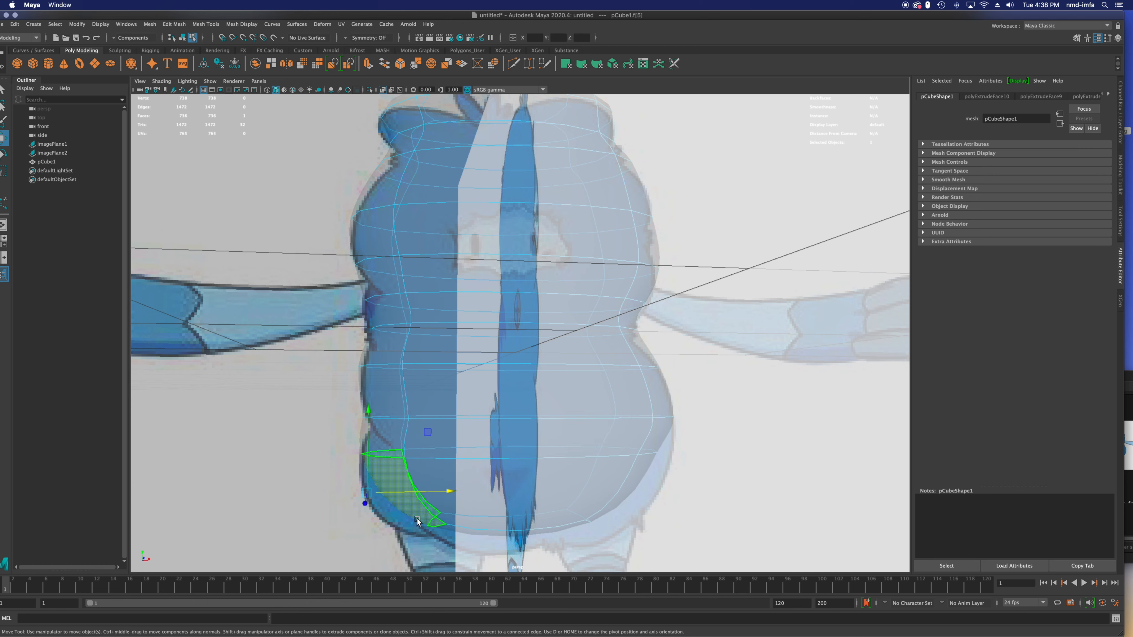
{"action": "left_click", "coordinate": [464, 530]}
{"action": "left_click_drag", "start_coordinate": [511, 484], "coordinate": [512, 508]}
{"action": "left_click", "coordinate": [395, 506]}
{"action": "left_click_drag", "start_coordinate": [410, 502], "coordinate": [401, 504]}
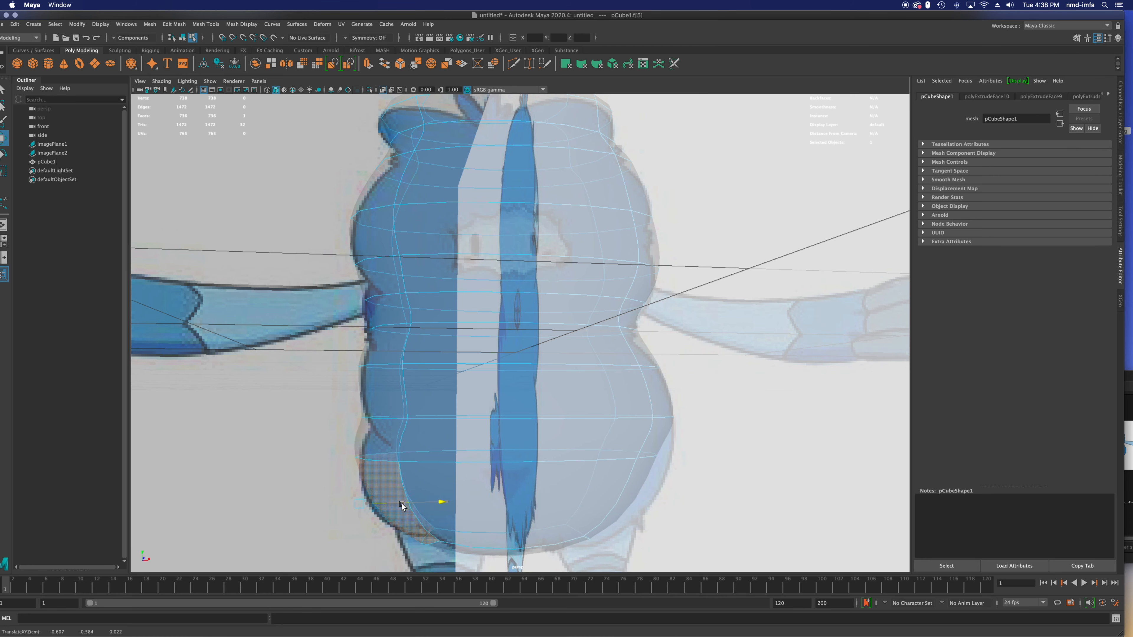
{"action": "left_click", "coordinate": [381, 439]}
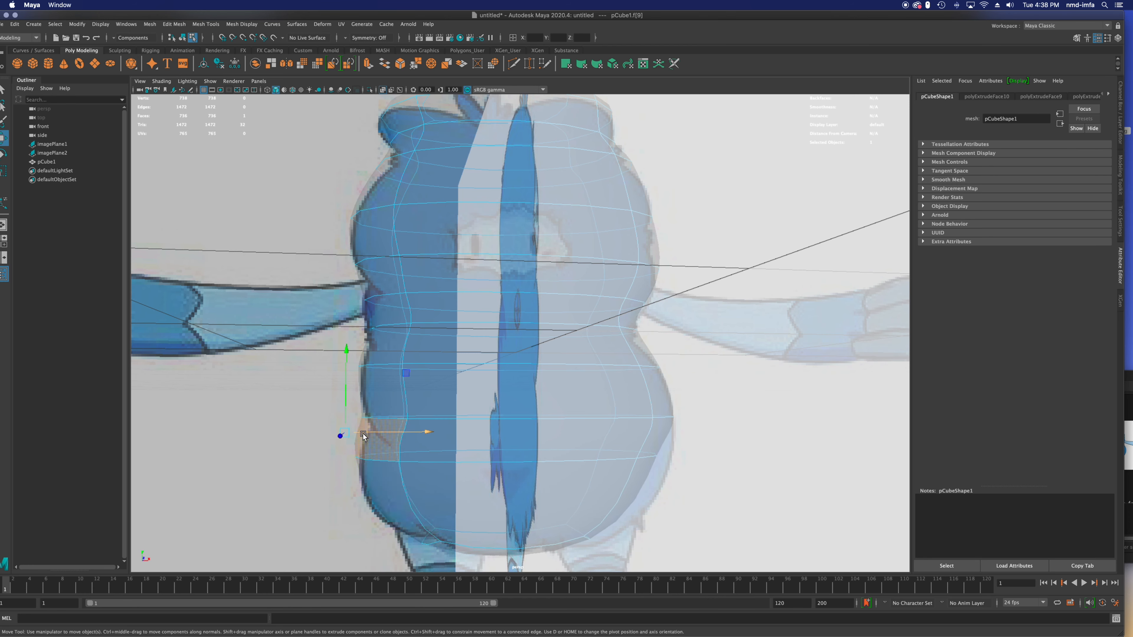
{"action": "left_click", "coordinate": [658, 441]}
Step: Scale the whole body mesh wider along its depth to approximate the side reference
{"action": "left_click_drag", "start_coordinate": [645, 499], "coordinate": [558, 525], "text": "alt"}
{"action": "left_click", "coordinate": [619, 491]}
{"action": "left_click_drag", "start_coordinate": [569, 445], "coordinate": [564, 436], "text": "alt"}
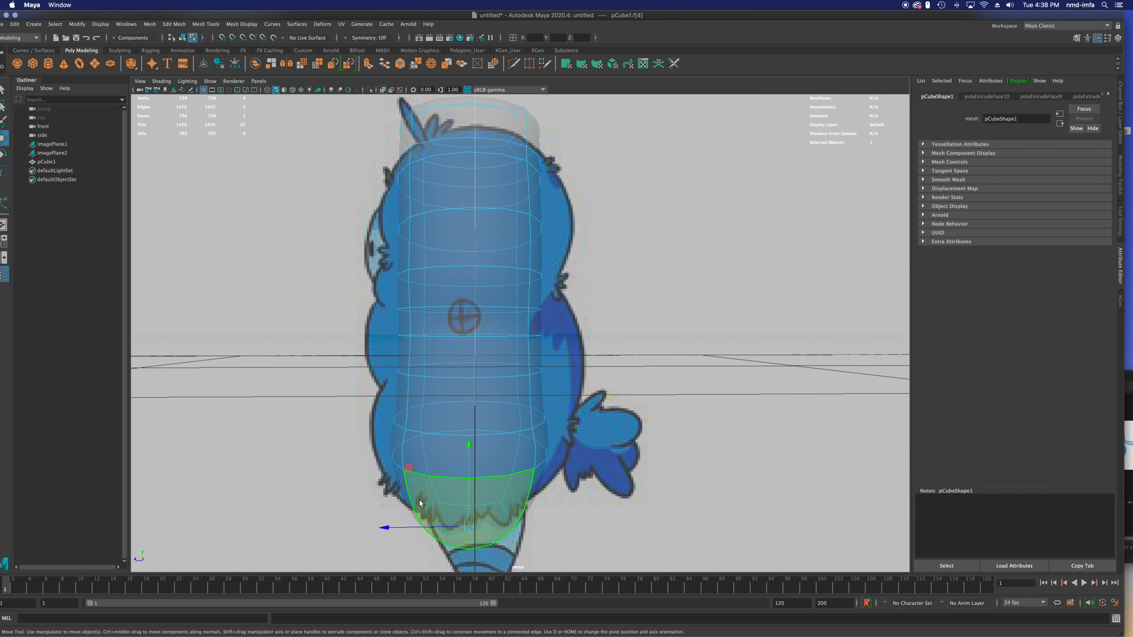
{"action": "key", "text": "r"}
{"action": "right_click_drag", "start_coordinate": [447, 464], "coordinate": [486, 375]}
{"action": "left_click_drag", "start_coordinate": [395, 477], "coordinate": [461, 471]}
Step: Move the lower back faces of the body backward to fill the side reference outline
{"action": "right_click_drag", "start_coordinate": [550, 357], "coordinate": [555, 373]}
{"action": "left_click", "coordinate": [555, 372]}
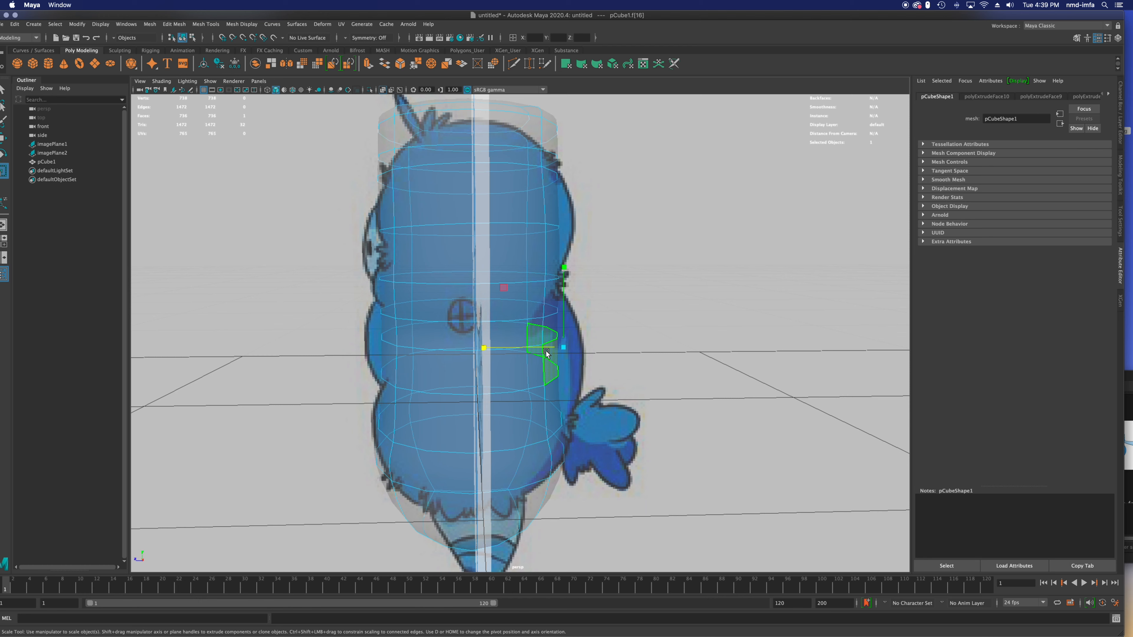
{"action": "key", "text": "w"}
{"action": "left_click_drag", "start_coordinate": [542, 351], "coordinate": [570, 349]}
{"action": "left_click", "coordinate": [547, 322]}
{"action": "left_click", "coordinate": [562, 398]}
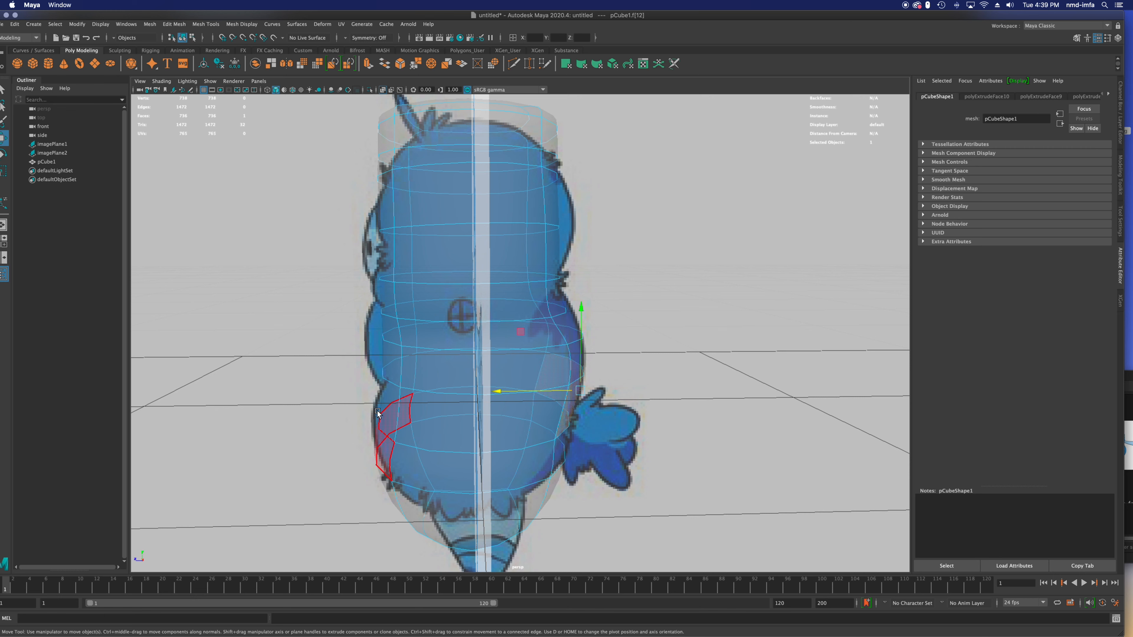
Step: Move the two front belly faces forward to match the side reference outline
{"action": "left_click", "coordinate": [390, 413]}
{"action": "left_click_drag", "start_coordinate": [368, 396], "coordinate": [362, 396]}
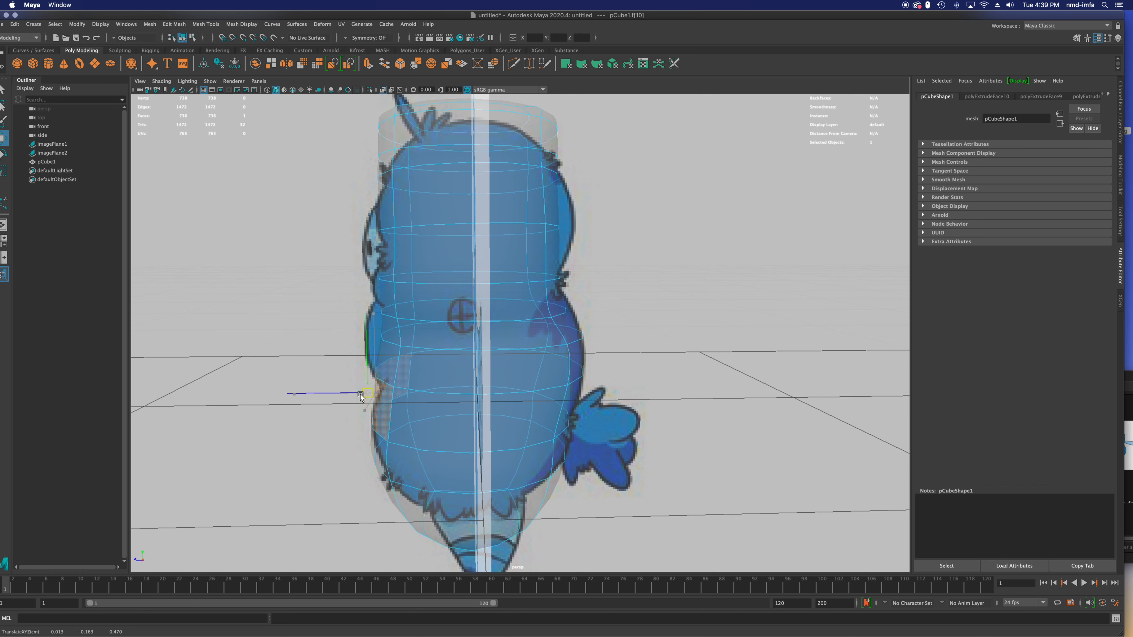
{"action": "left_click", "coordinate": [383, 360]}
{"action": "mouse_move", "coordinate": [373, 347]}
{"action": "left_mouse_down"}
{"action": "mouse_move", "coordinate": [361, 322]}
{"action": "mouse_move", "coordinate": [355, 351]}
{"action": "left_mouse_up"}
{"action": "left_click", "coordinate": [387, 333]}
{"action": "left_click", "coordinate": [379, 355]}
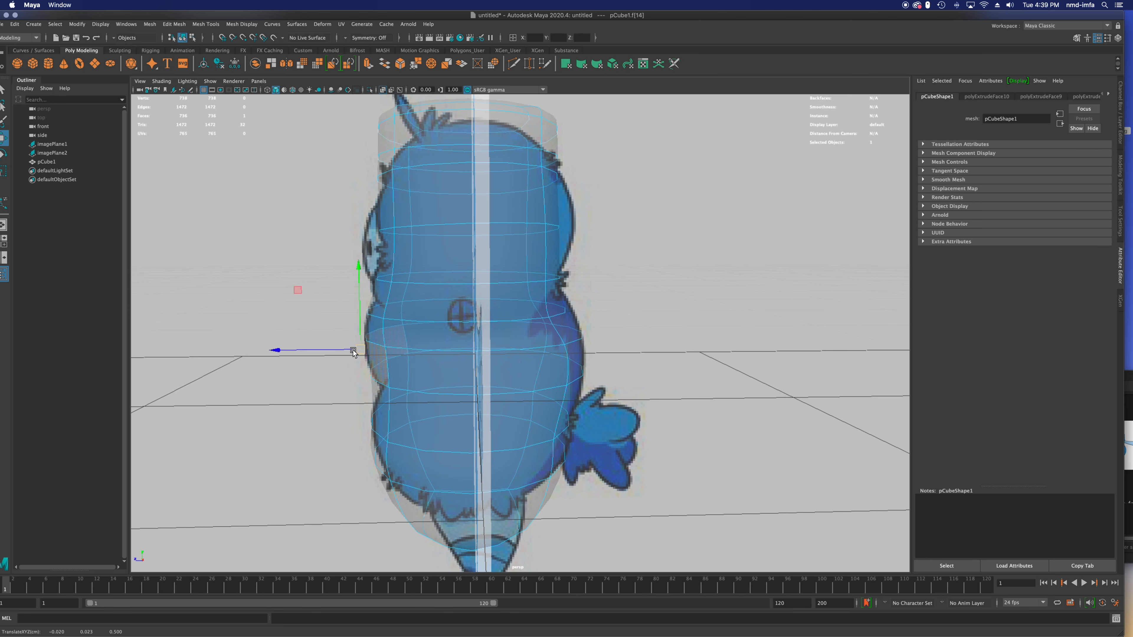
Step: Adjust the front faces at the chest, eyes and forehead in depth to follow the side reference outline
{"action": "left_click", "coordinate": [375, 302]}
{"action": "left_click_drag", "start_coordinate": [335, 300], "coordinate": [343, 298]}
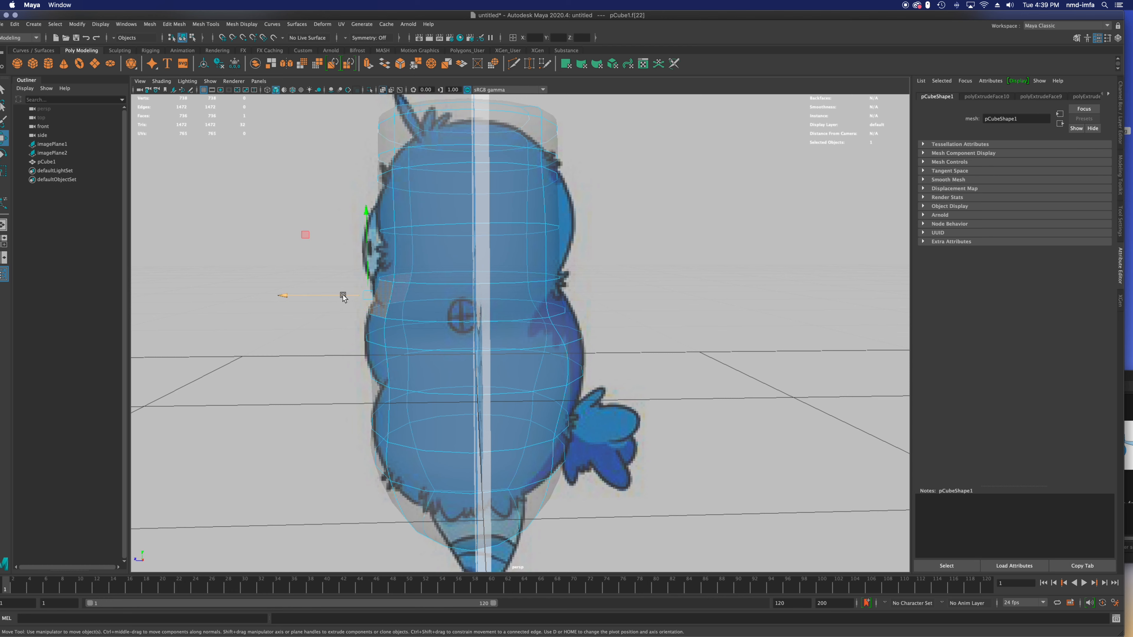
{"action": "left_click", "coordinate": [386, 264]}
{"action": "left_click_drag", "start_coordinate": [358, 256], "coordinate": [337, 258]}
{"action": "left_click", "coordinate": [371, 204]}
{"action": "left_click_drag", "start_coordinate": [345, 200], "coordinate": [358, 205]}
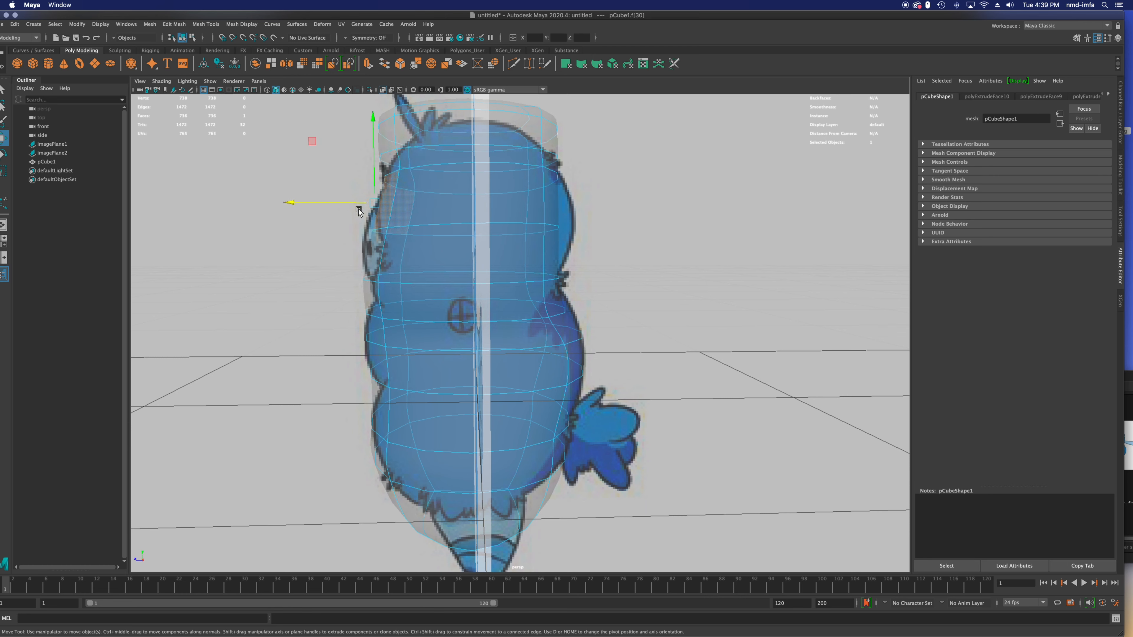
Step: Reposition the front face at eye level vertically and in depth against the side reference
{"action": "left_click", "coordinate": [360, 249]}
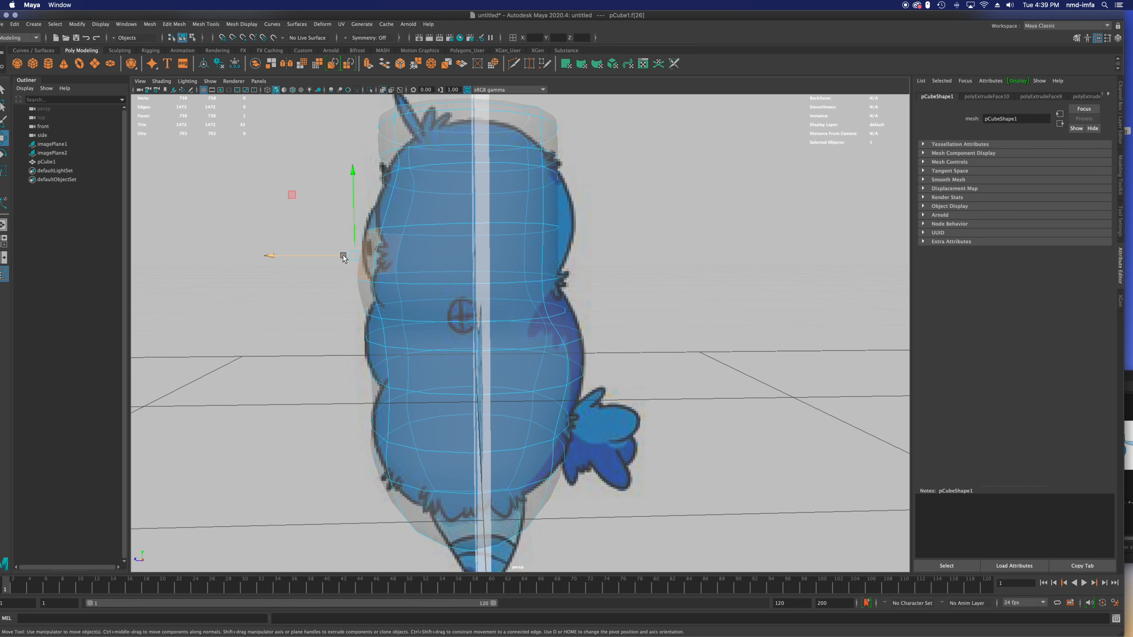
{"action": "mouse_move", "coordinate": [353, 245]}
{"action": "left_mouse_down"}
{"action": "mouse_move", "coordinate": [354, 223]}
{"action": "mouse_move", "coordinate": [342, 237]}
{"action": "mouse_move", "coordinate": [353, 236]}
{"action": "left_mouse_up"}
{"action": "left_click", "coordinate": [367, 282]}
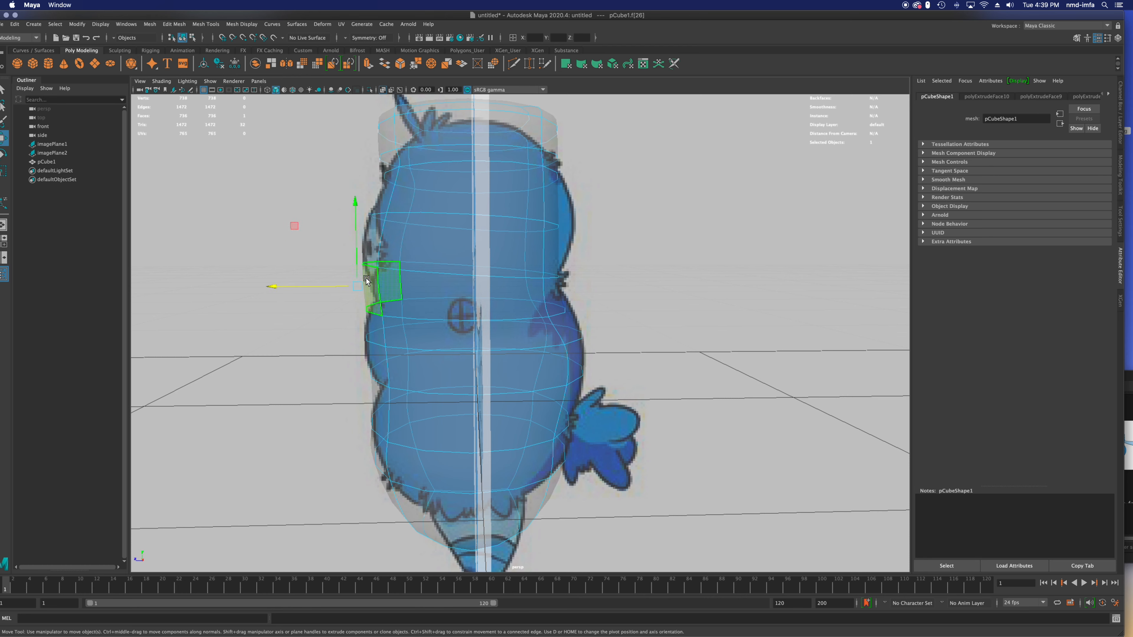
{"action": "left_click_drag", "start_coordinate": [348, 283], "coordinate": [305, 296]}
Step: Move the front face near the top of the head backward toward the side reference outline
{"action": "key", "text": "r"}
{"action": "left_click", "coordinate": [398, 196]}
{"action": "left_click_drag", "start_coordinate": [421, 183], "coordinate": [443, 208], "text": "alt"}
{"action": "left_click", "coordinate": [376, 139]}
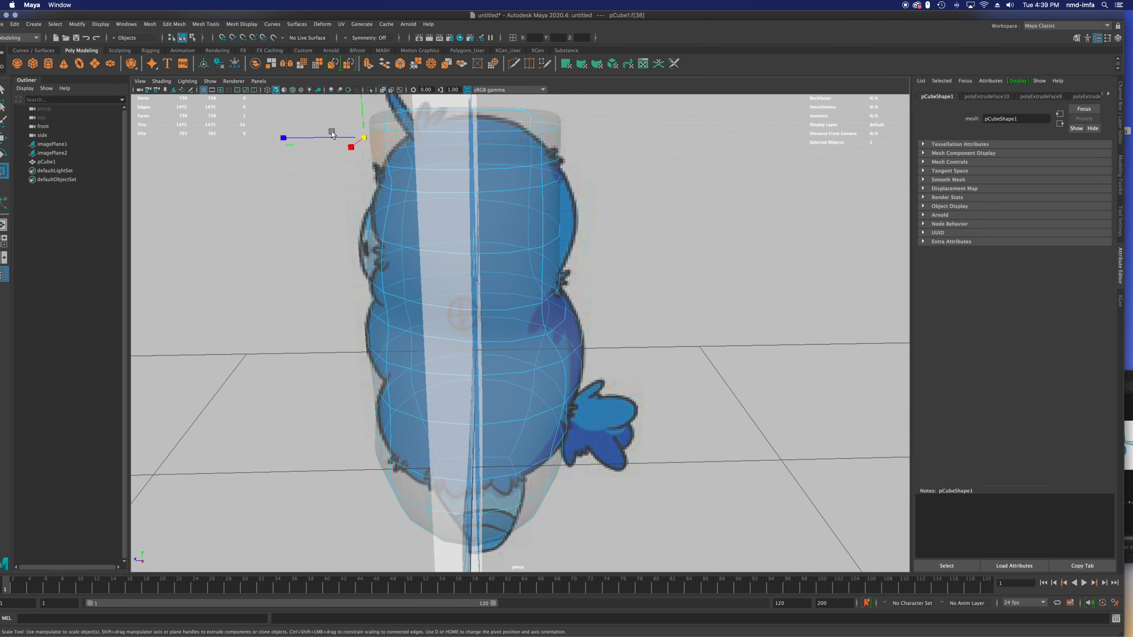
{"action": "key", "text": "w"}
{"action": "left_click_drag", "start_coordinate": [336, 138], "coordinate": [353, 141]}
Step: Turn off the mesh's smooth preview and disable X-Ray shading in the viewport
{"action": "left_click_drag", "start_coordinate": [446, 279], "coordinate": [470, 294], "text": "alt"}
{"action": "key", "text": "1"}
{"action": "left_click_drag", "start_coordinate": [522, 329], "coordinate": [553, 501], "text": "alt"}
{"action": "scroll", "coordinate": [568, 322], "scroll_direction": "down", "scroll_amount": 3}
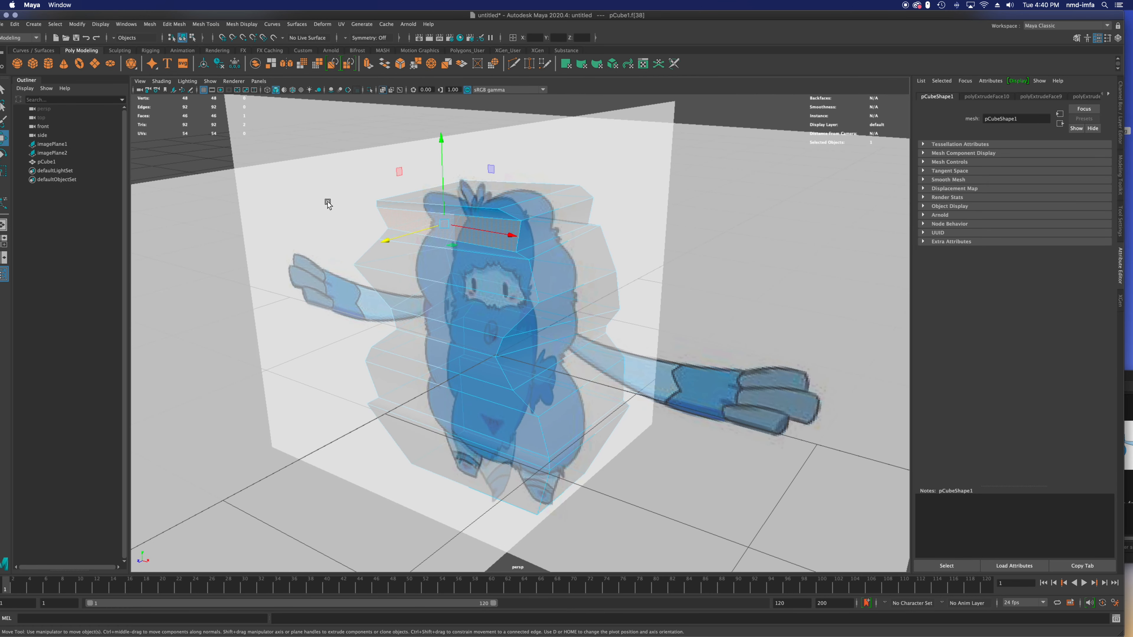
{"action": "left_click", "coordinate": [161, 81]}
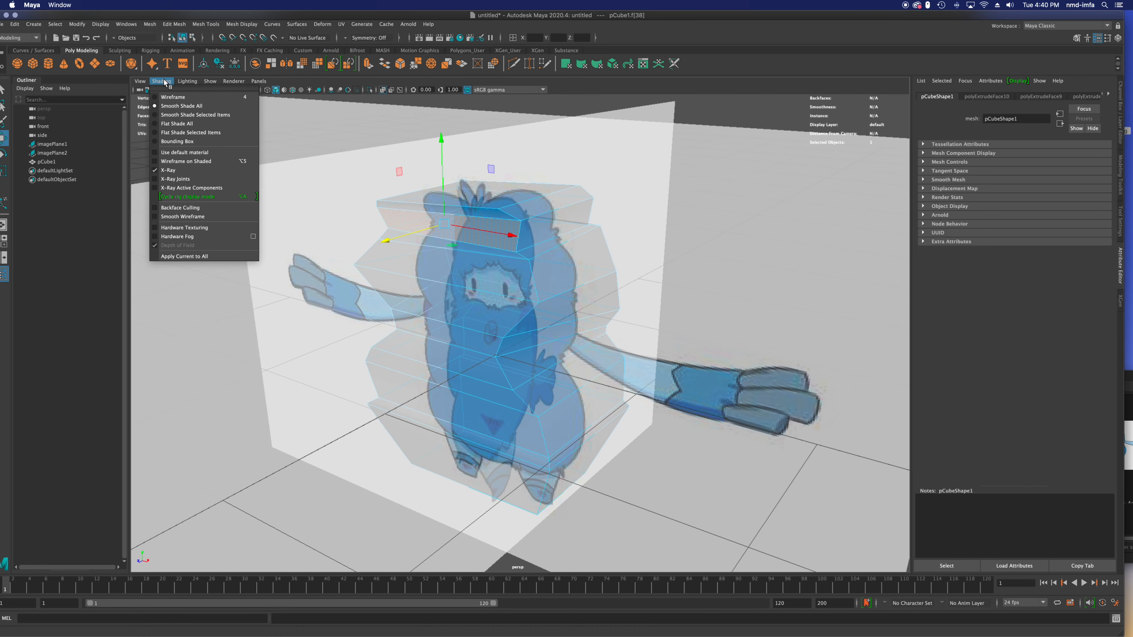
{"action": "left_click", "coordinate": [177, 171]}
Step: Insert four front-to-back and two side-to-side edge loops across the body's underside with the Insert Edge Loop tool
{"action": "left_click_drag", "start_coordinate": [472, 333], "coordinate": [510, 252], "text": "alt"}
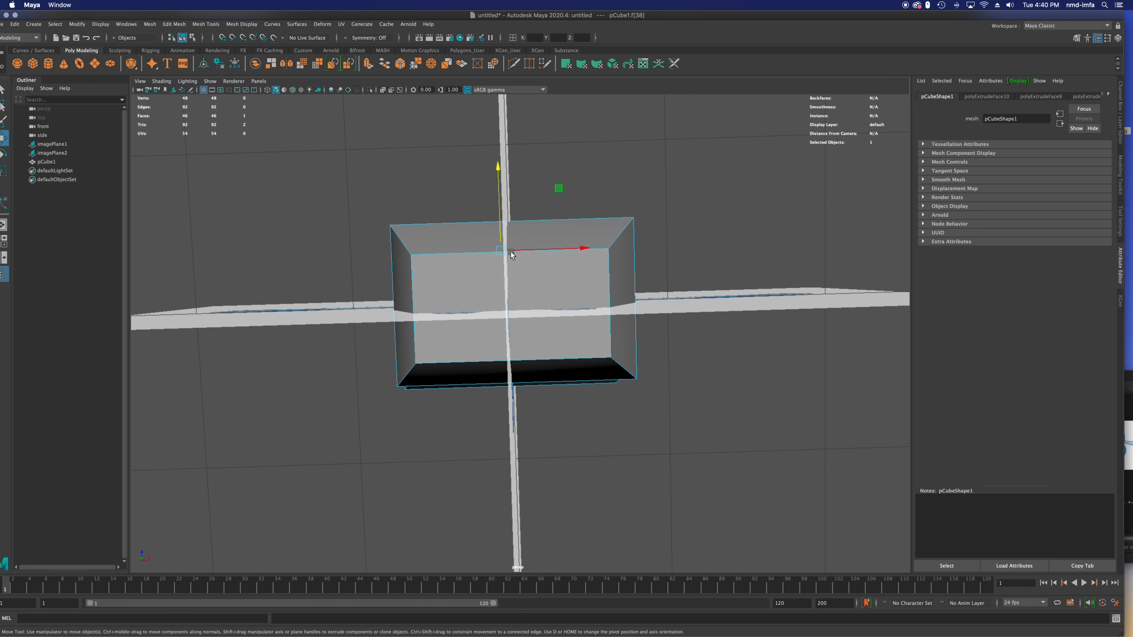
{"action": "right_click_drag", "start_coordinate": [536, 277], "coordinate": [548, 288], "text": "alt"}
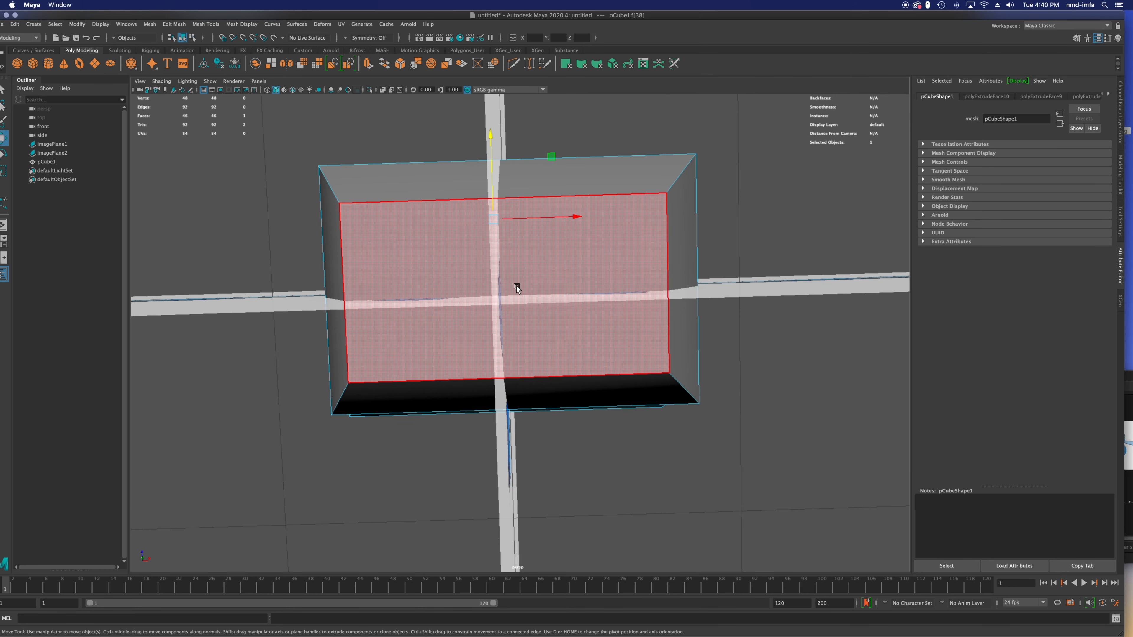
{"action": "left_click", "coordinate": [205, 24]}
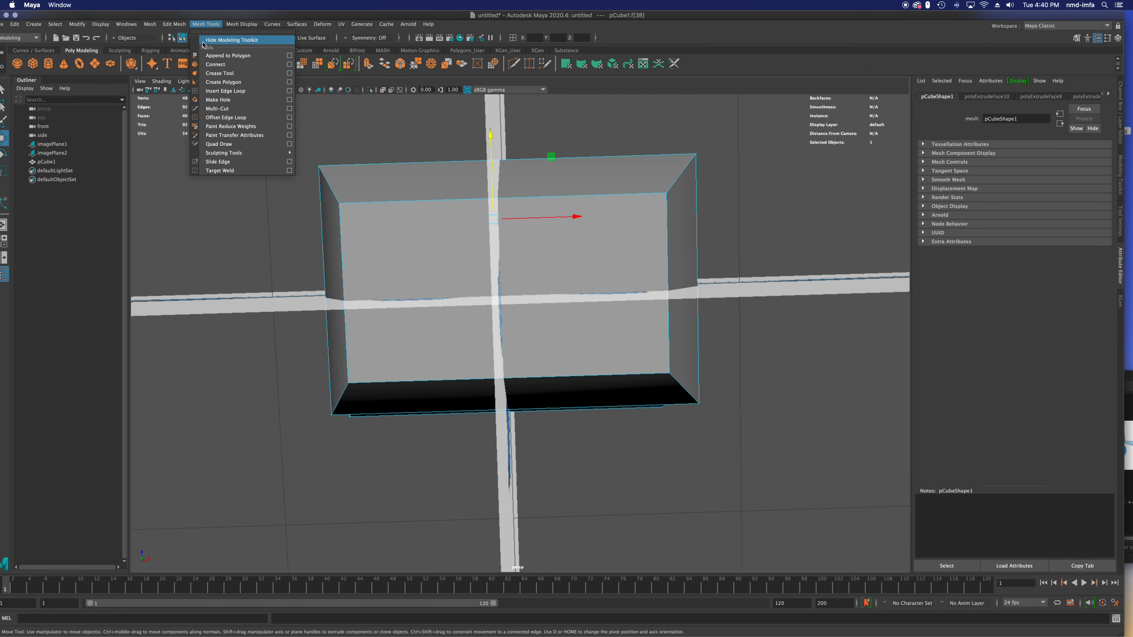
{"action": "left_click", "coordinate": [226, 91]}
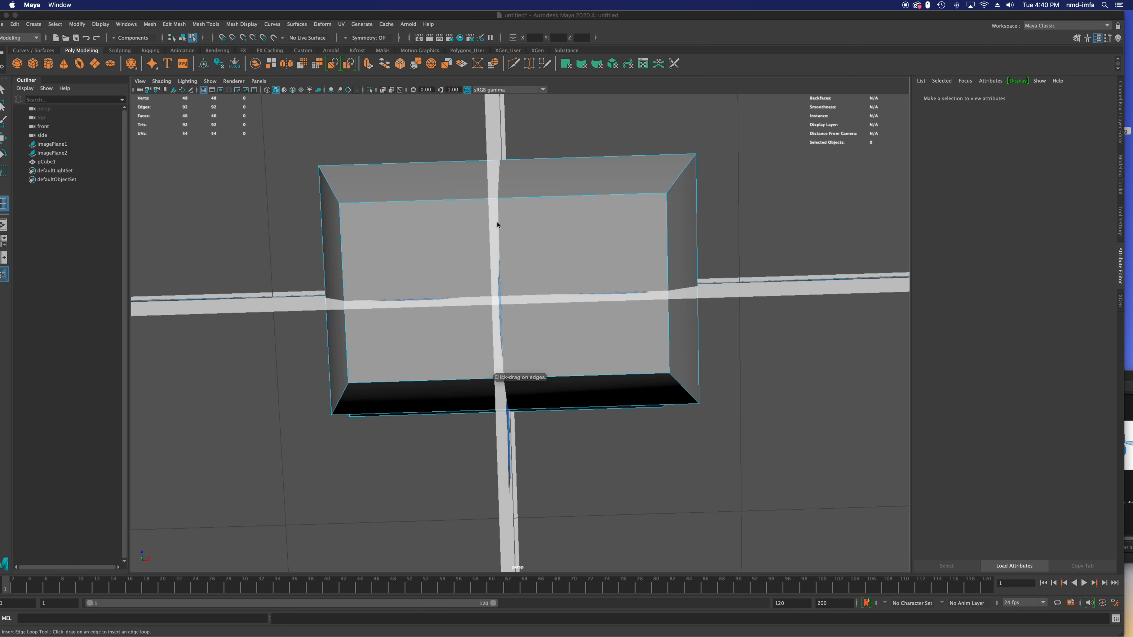
{"action": "left_click", "coordinate": [566, 198]}
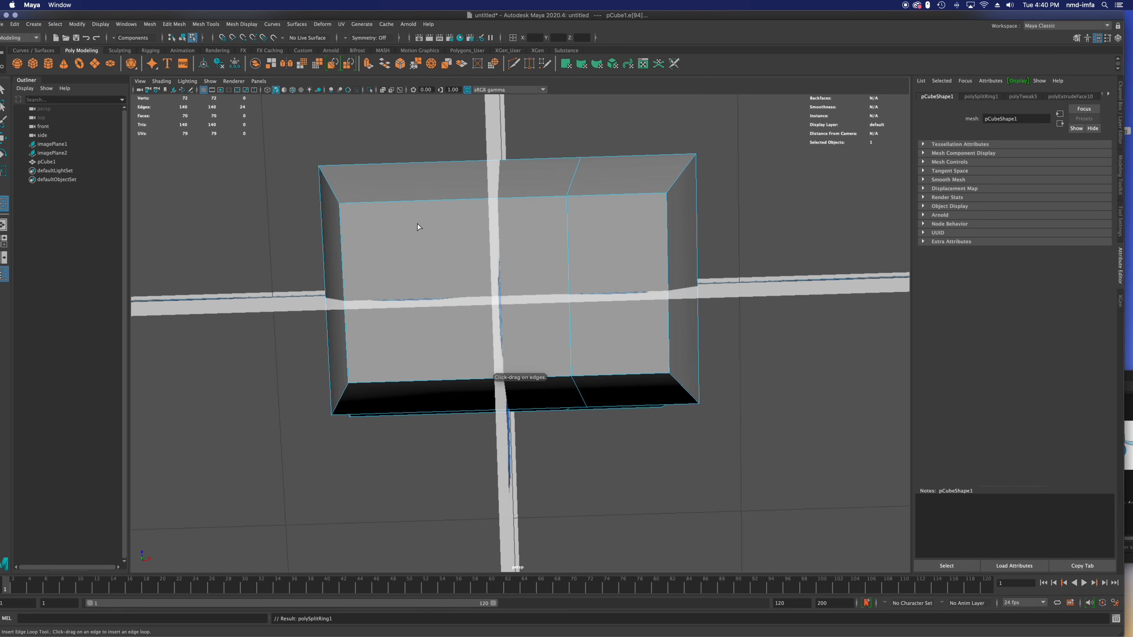
{"action": "left_click", "coordinate": [437, 203]}
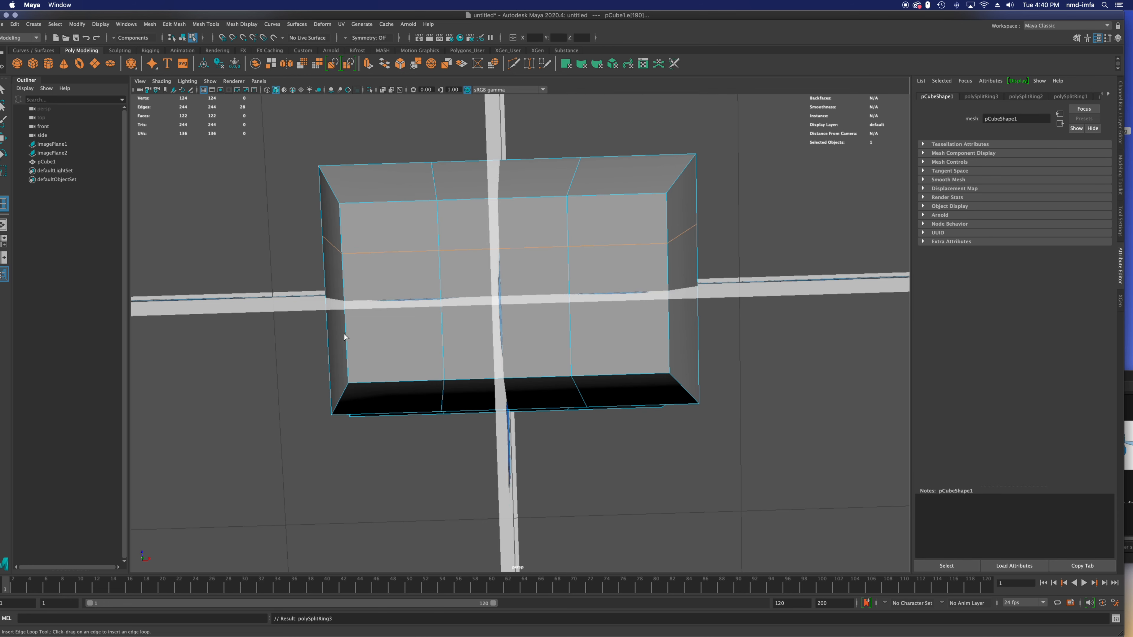
{"action": "mouse_move", "coordinate": [526, 326]}
{"action": "left_mouse_down", "text": "alt"}
{"action": "mouse_move", "coordinate": [538, 351]}
{"action": "mouse_move", "coordinate": [538, 315]}
{"action": "mouse_move", "coordinate": [458, 355]}
{"action": "mouse_move", "coordinate": [463, 344]}
{"action": "mouse_move", "coordinate": [517, 344]}
{"action": "mouse_move", "coordinate": [544, 321]}
{"action": "left_mouse_up", "text": "alt"}
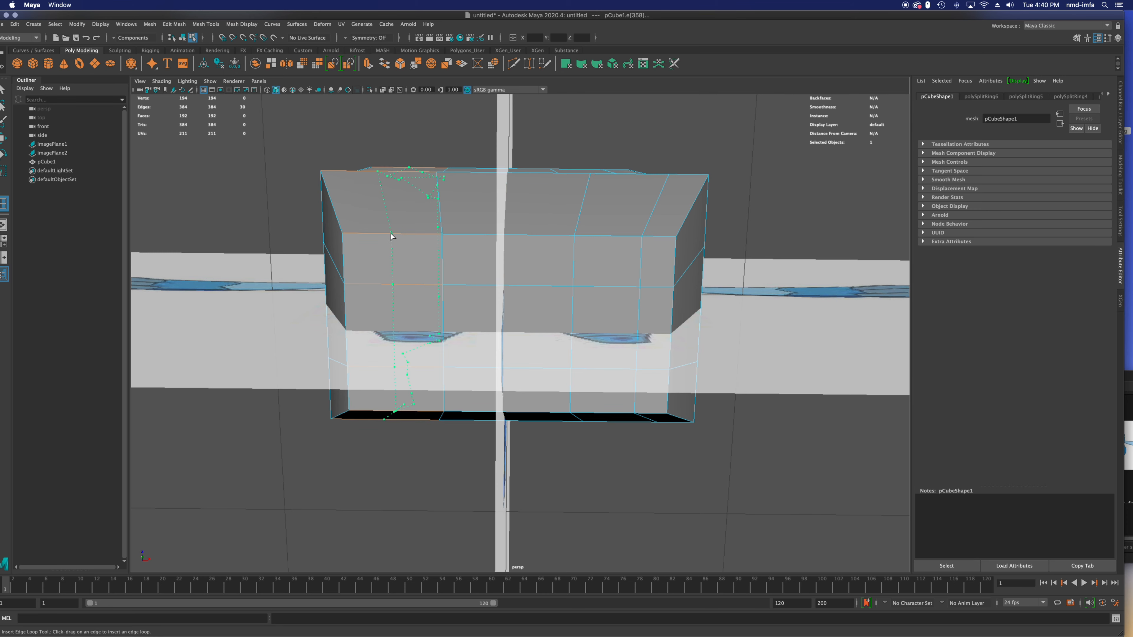
{"action": "left_click_drag", "start_coordinate": [417, 304], "coordinate": [508, 375], "text": "alt"}
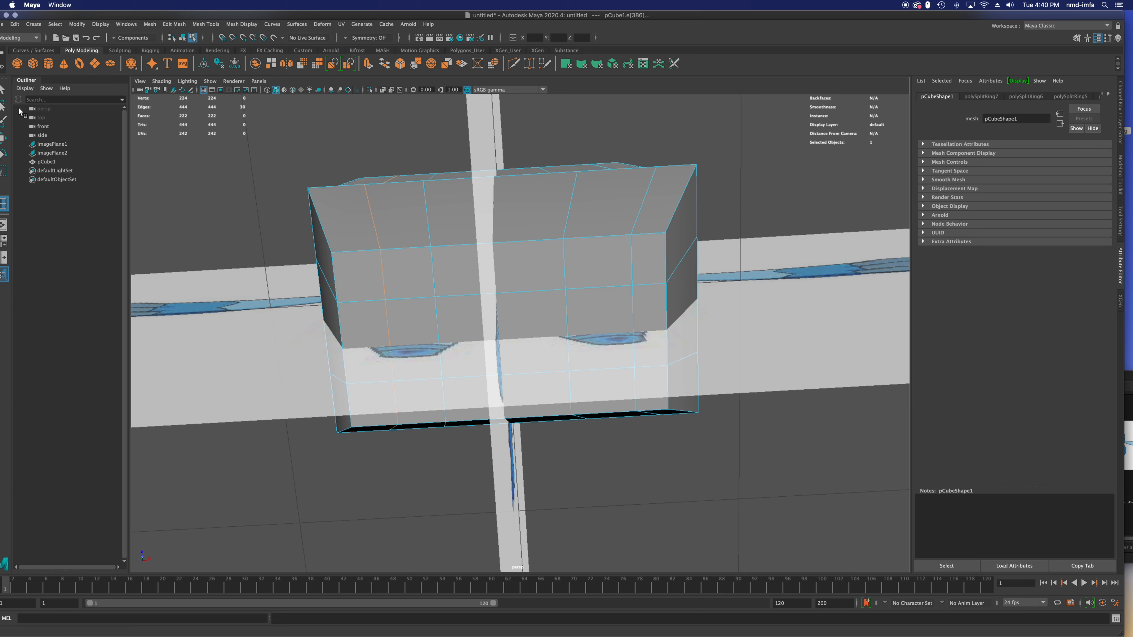
{"action": "right_click", "coordinate": [596, 310]}
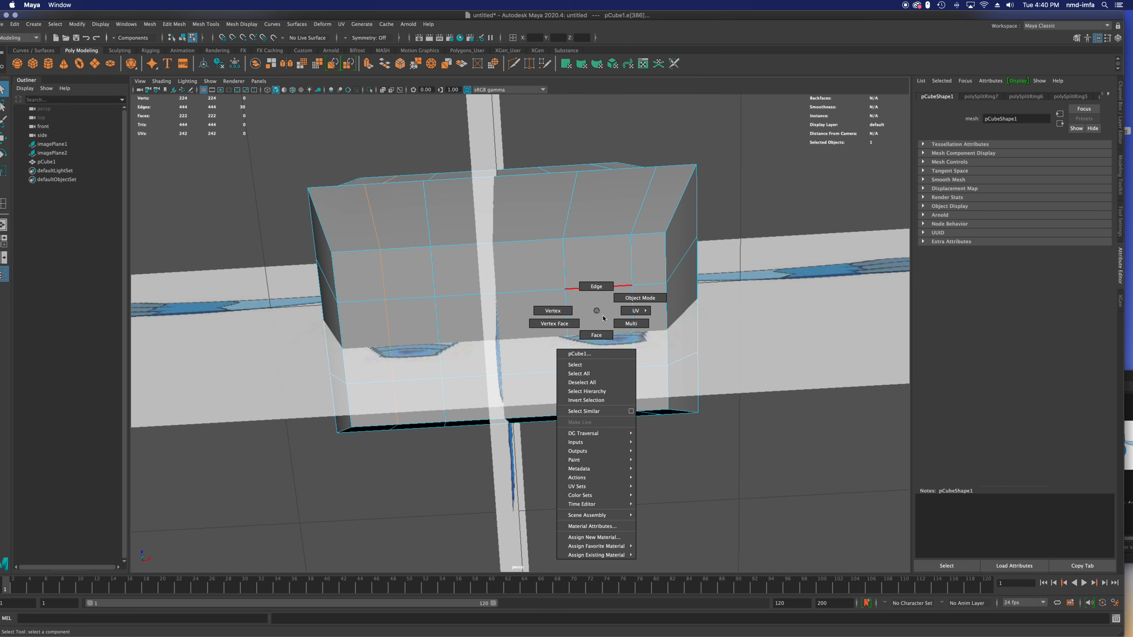
Step: Switch to face mode and select the two underside faces that line up with the feet in the front reference
{"action": "right_click_drag", "start_coordinate": [599, 338], "coordinate": [598, 338]}
{"action": "left_click", "coordinate": [601, 333]}
{"action": "left_click_drag", "start_coordinate": [582, 332], "coordinate": [647, 439], "text": "alt"}
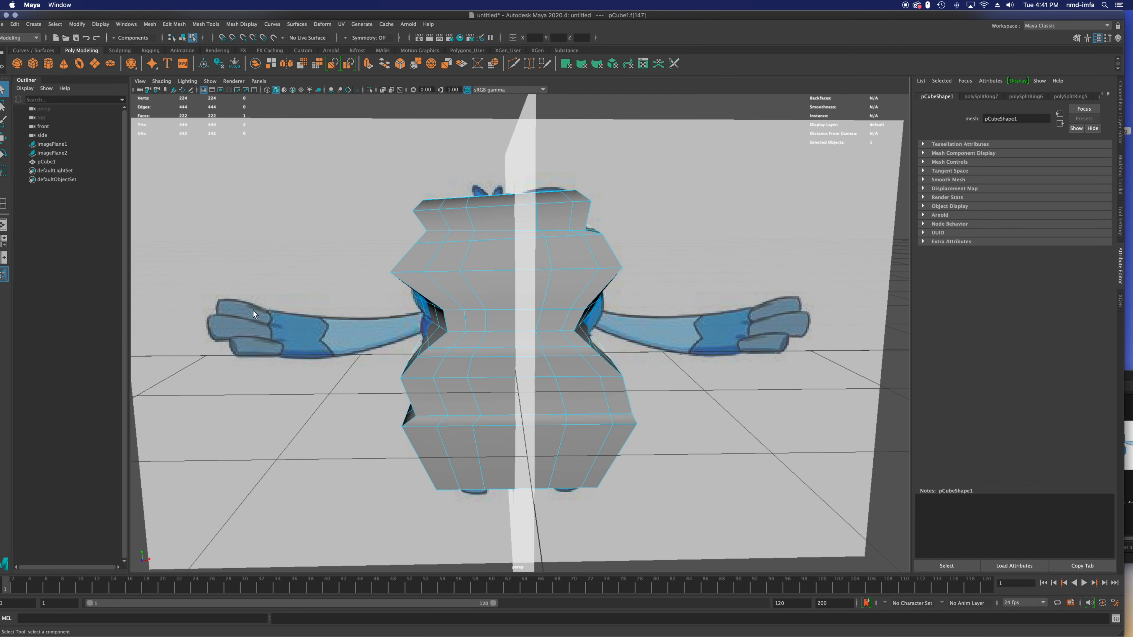
{"action": "left_click_drag", "start_coordinate": [512, 429], "coordinate": [493, 384], "text": "alt"}
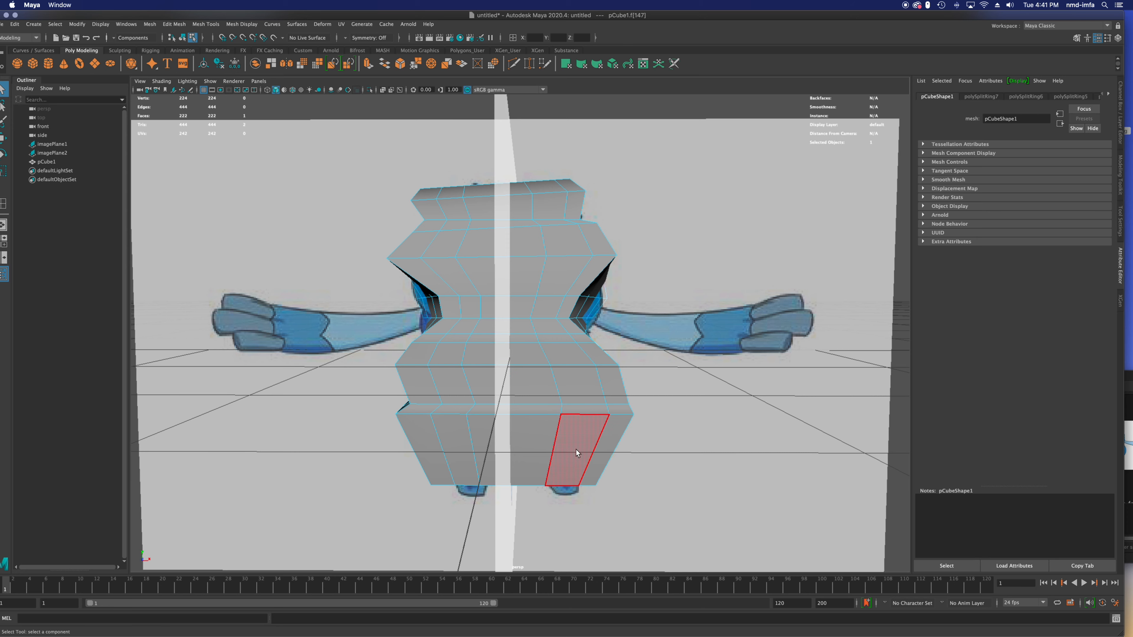
{"action": "mouse_move", "coordinate": [556, 434]}
{"action": "left_mouse_down", "text": "alt"}
{"action": "mouse_move", "coordinate": [557, 460]}
{"action": "mouse_move", "coordinate": [562, 430]}
{"action": "left_mouse_up", "text": "alt"}
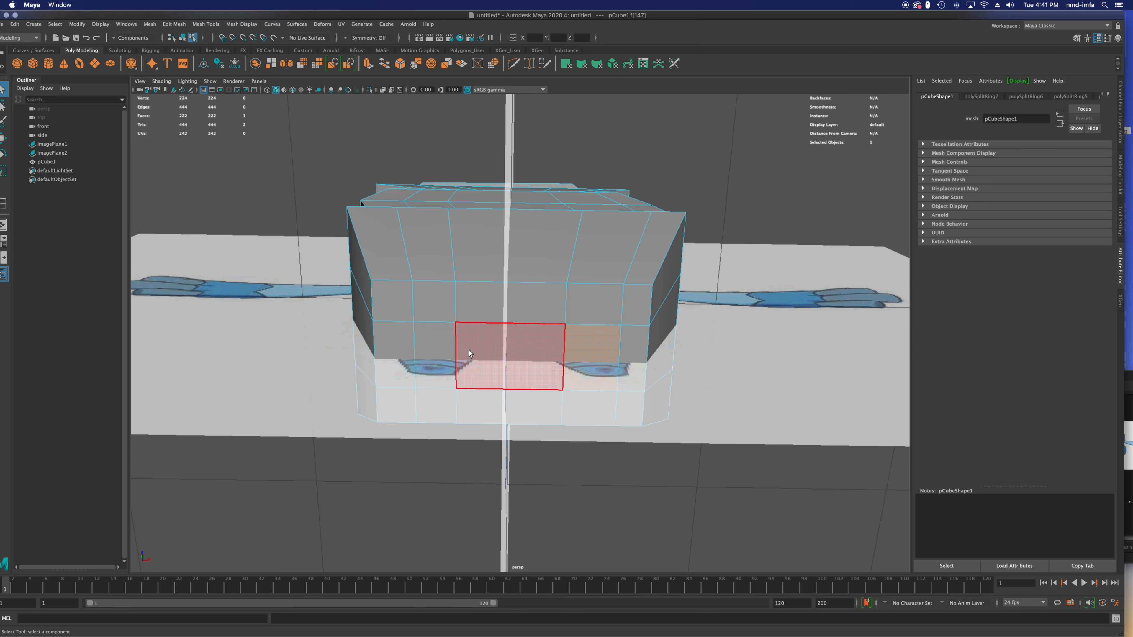
{"action": "left_click", "coordinate": [438, 352]}
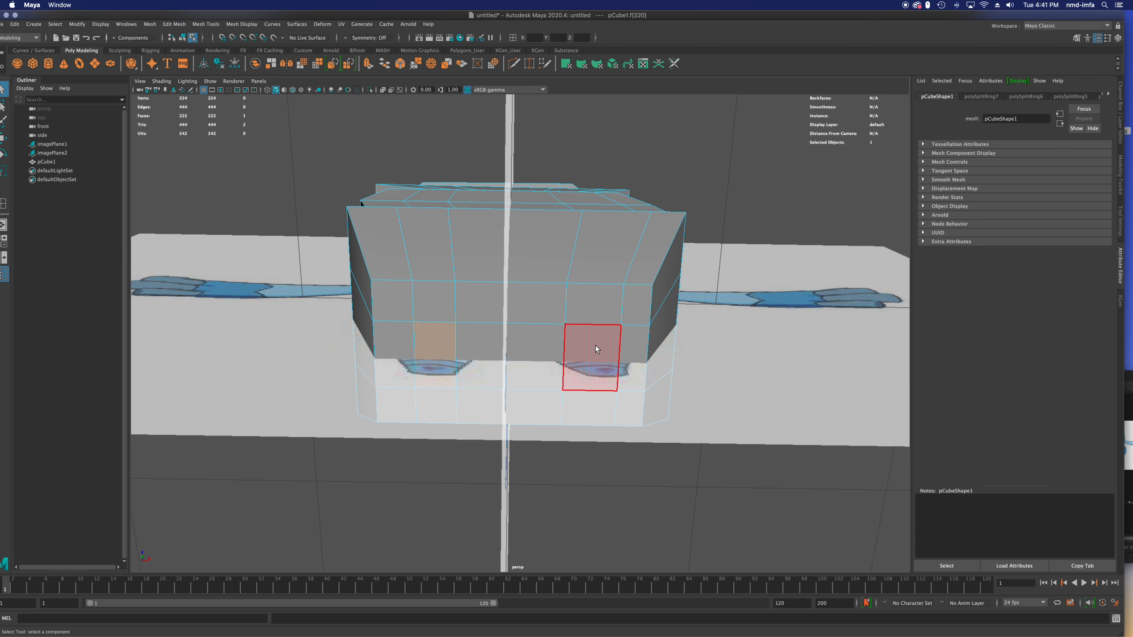
{"action": "left_click_drag", "start_coordinate": [595, 346], "coordinate": [591, 349], "text": "alt"}
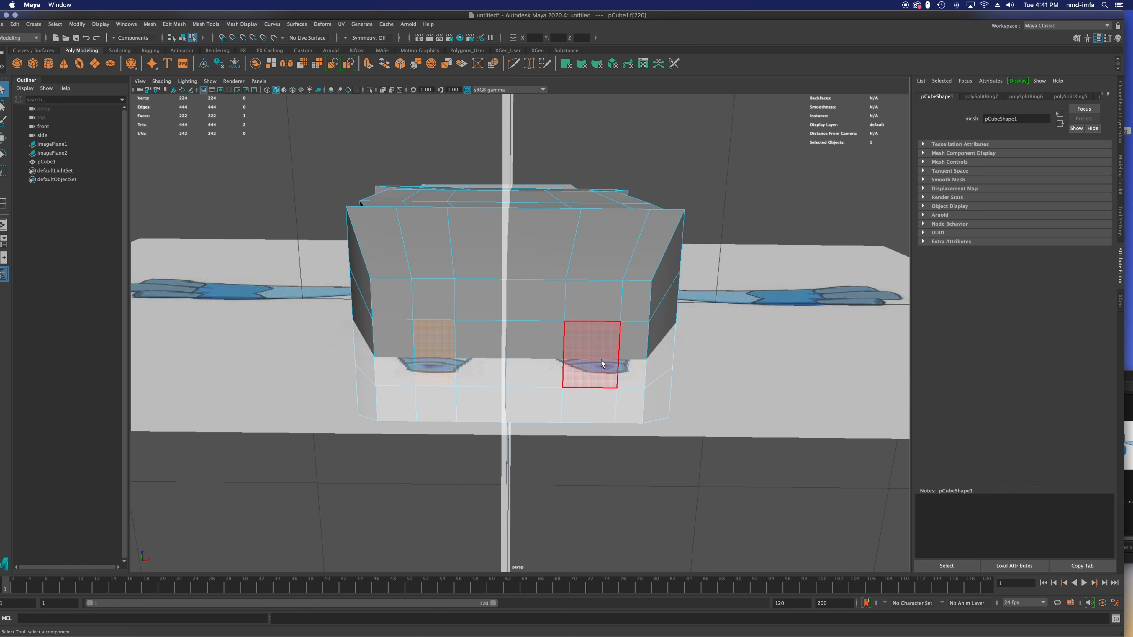
{"action": "left_click", "coordinate": [598, 355]}
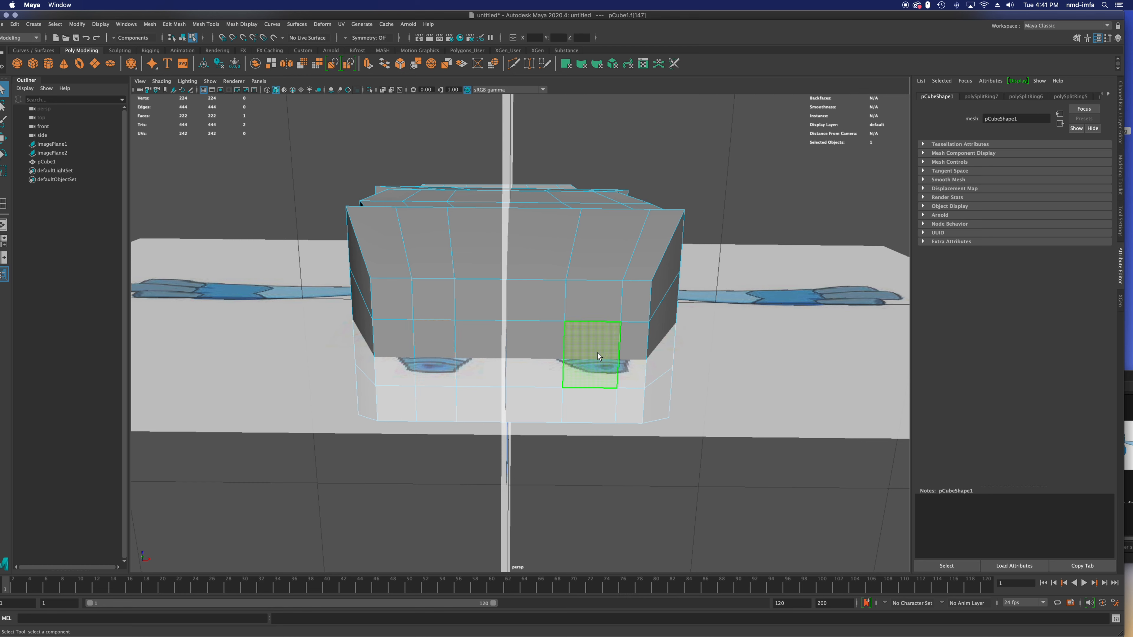
{"action": "left_click", "coordinate": [429, 350], "text": "shift"}
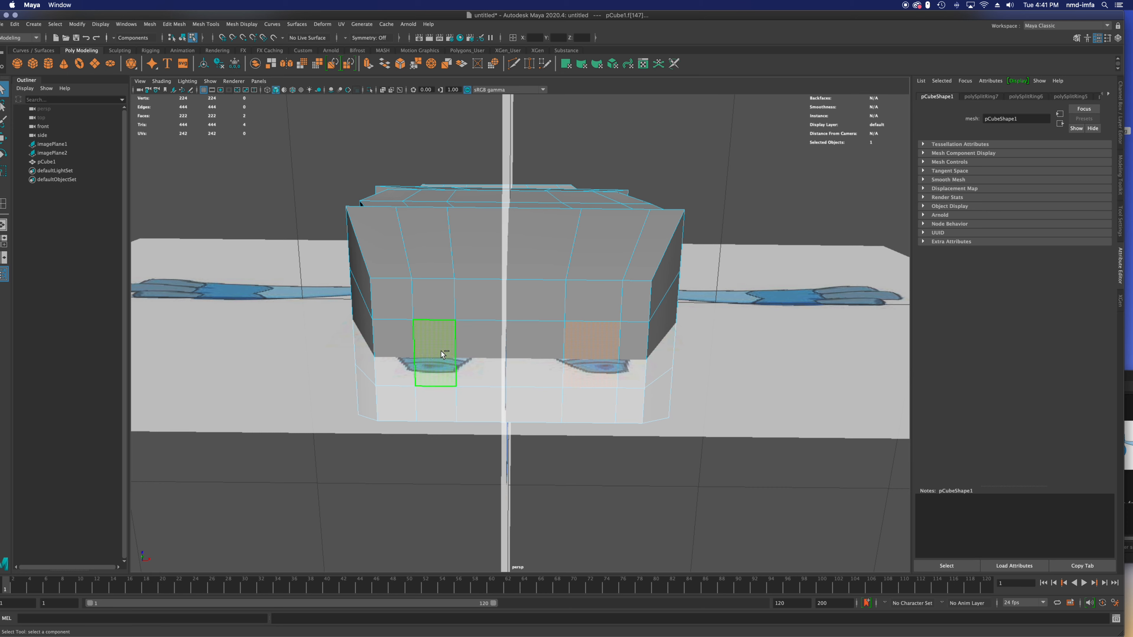
{"action": "left_click_drag", "start_coordinate": [642, 371], "coordinate": [629, 393], "text": "alt"}
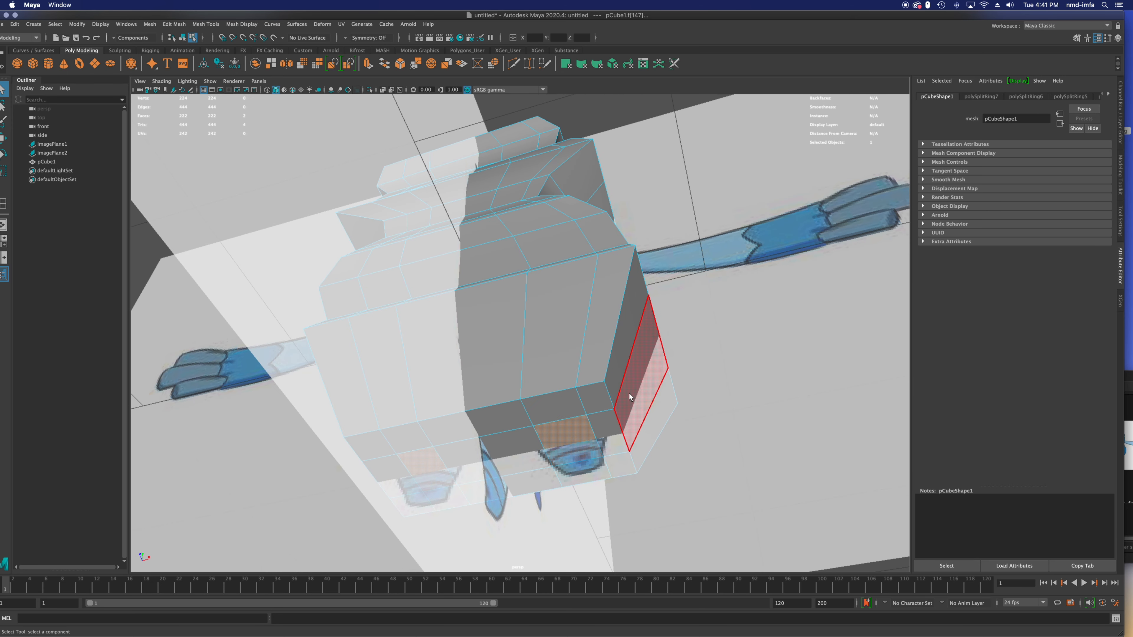
Step: Try extruding both foot faces downward together by 0.114 and scaling their ends
{"action": "key", "text": "ctrl+e"}
{"action": "left_click_drag", "start_coordinate": [571, 475], "coordinate": [628, 466]}
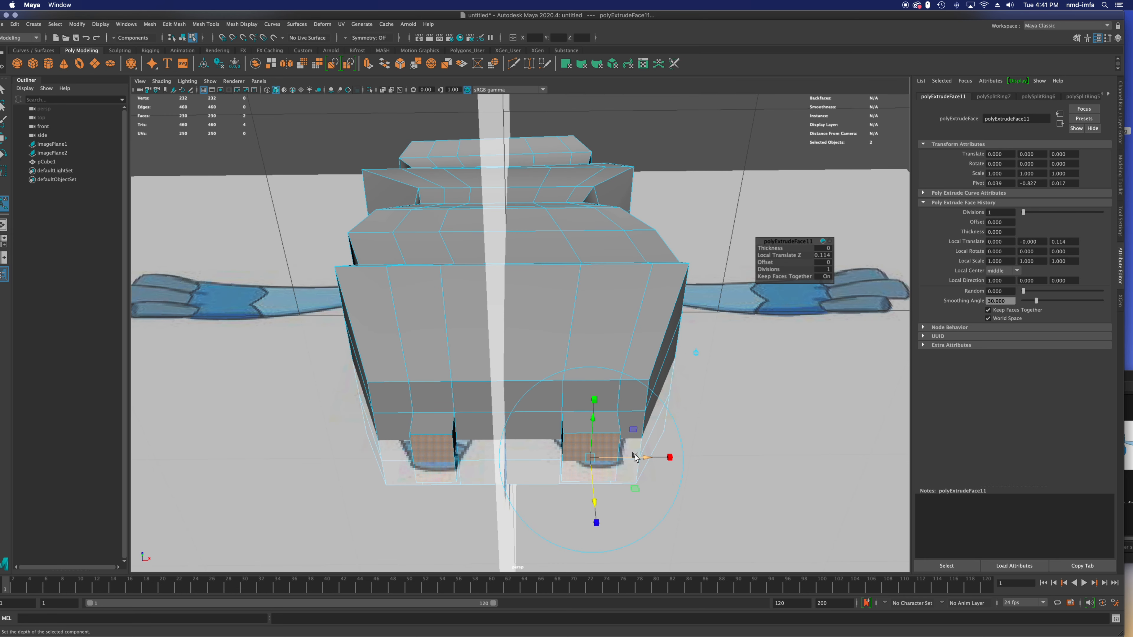
{"action": "key", "text": "r"}
{"action": "left_click_drag", "start_coordinate": [523, 459], "coordinate": [505, 462]}
Step: Try moving each foot's end face sideways separately to match the reference feet
{"action": "left_click", "coordinate": [584, 491]}
{"action": "left_click_drag", "start_coordinate": [584, 491], "coordinate": [595, 519], "text": "alt"}
{"action": "left_click", "coordinate": [589, 537]}
{"action": "key", "text": "w"}
{"action": "left_click_drag", "start_coordinate": [603, 540], "coordinate": [622, 502]}
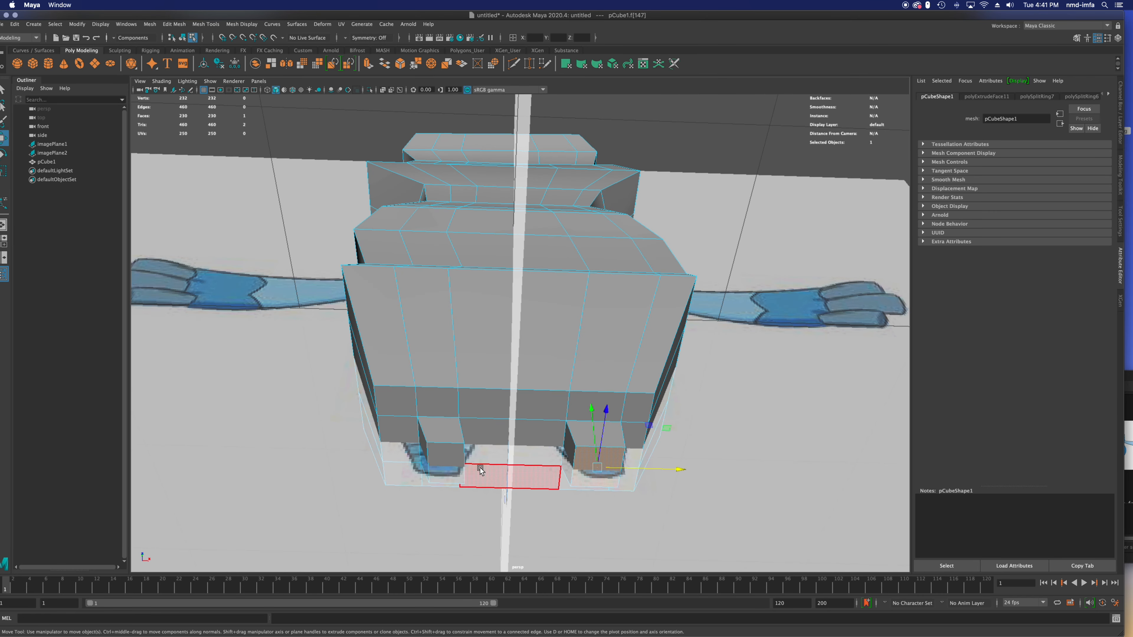
{"action": "left_click", "coordinate": [442, 456]}
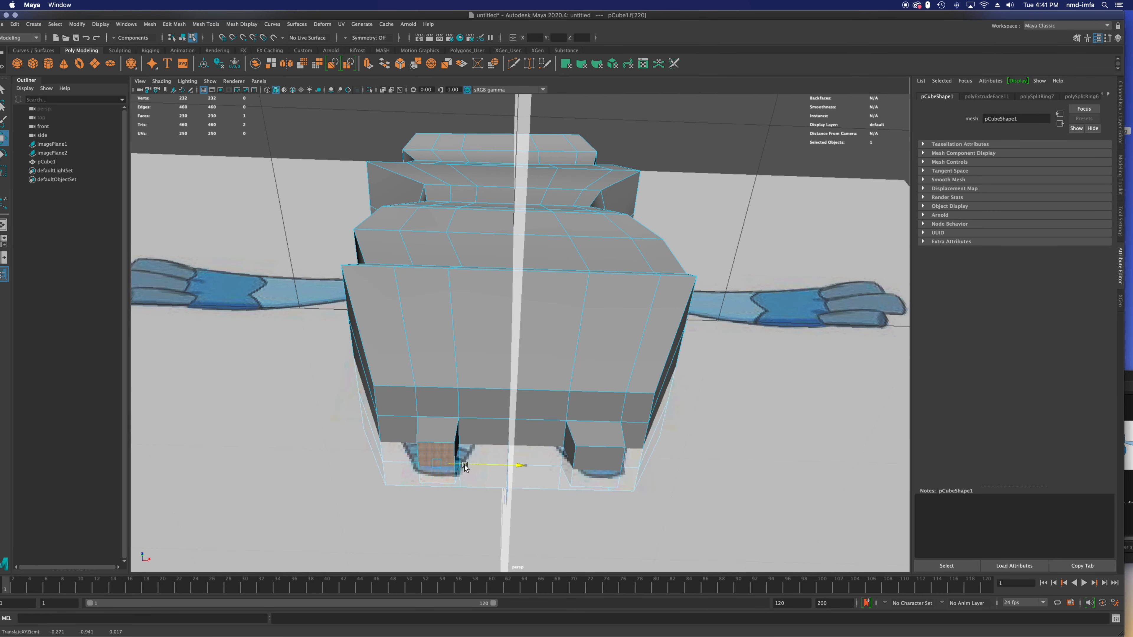
{"action": "left_click_drag", "start_coordinate": [465, 465], "coordinate": [478, 480], "text": "alt"}
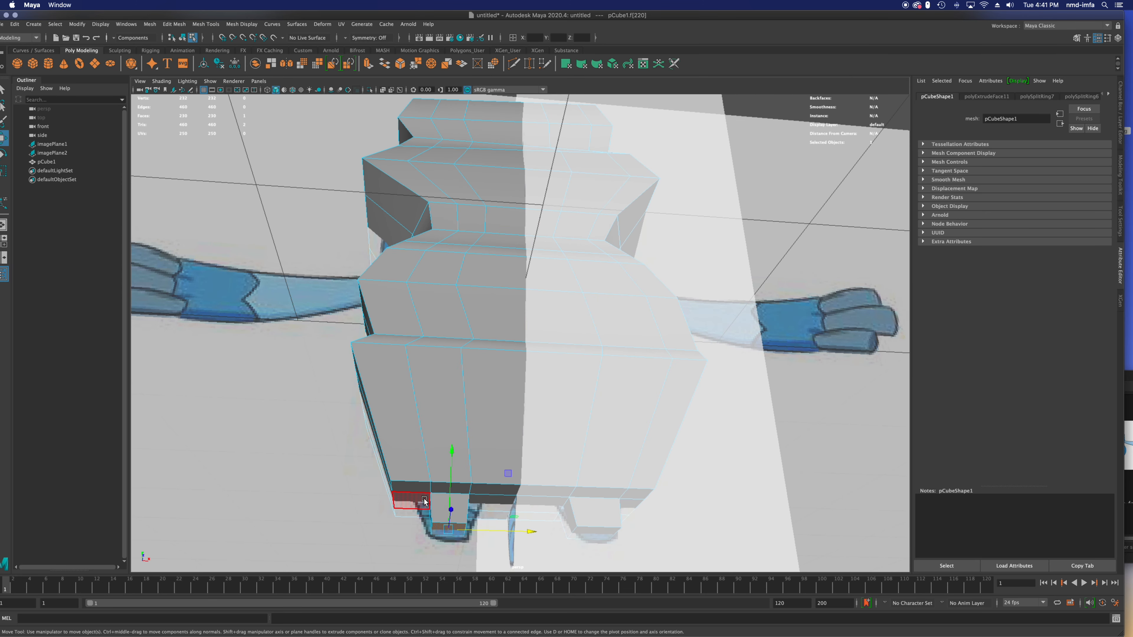
Step: Undo the foot face moves, the scaling and the downward extrusion offset
{"action": "key", "text": "z"}
{"action": "left_click", "coordinate": [510, 496]}
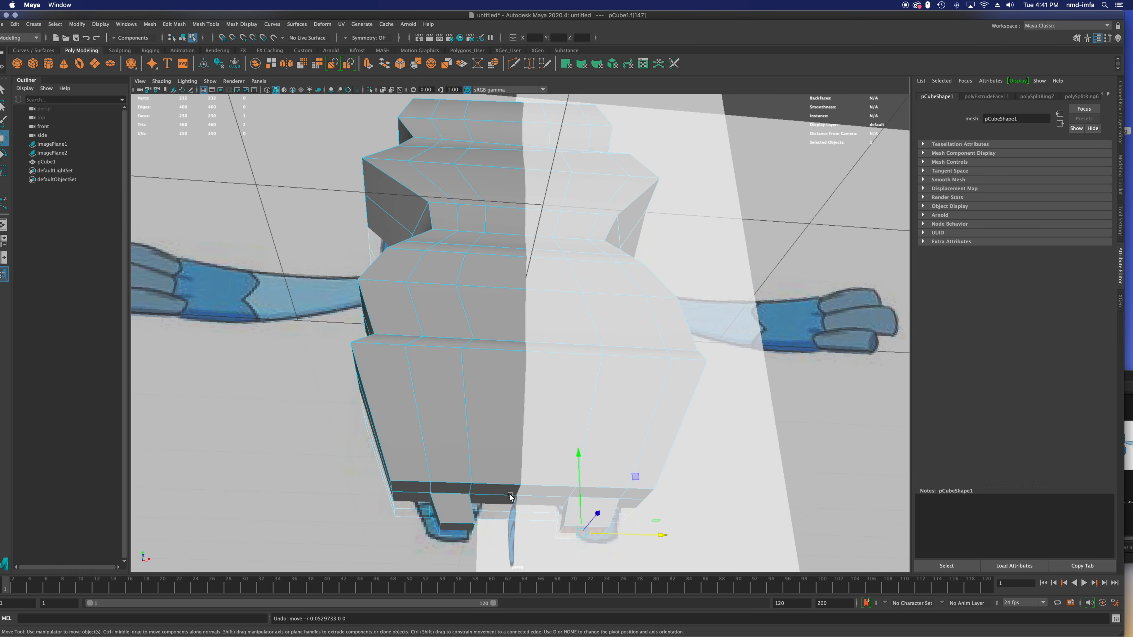
{"action": "key", "text": "z"}
{"action": "key", "text": "z"}
{"action": "key", "text": "z"}
{"action": "key", "text": "z"}
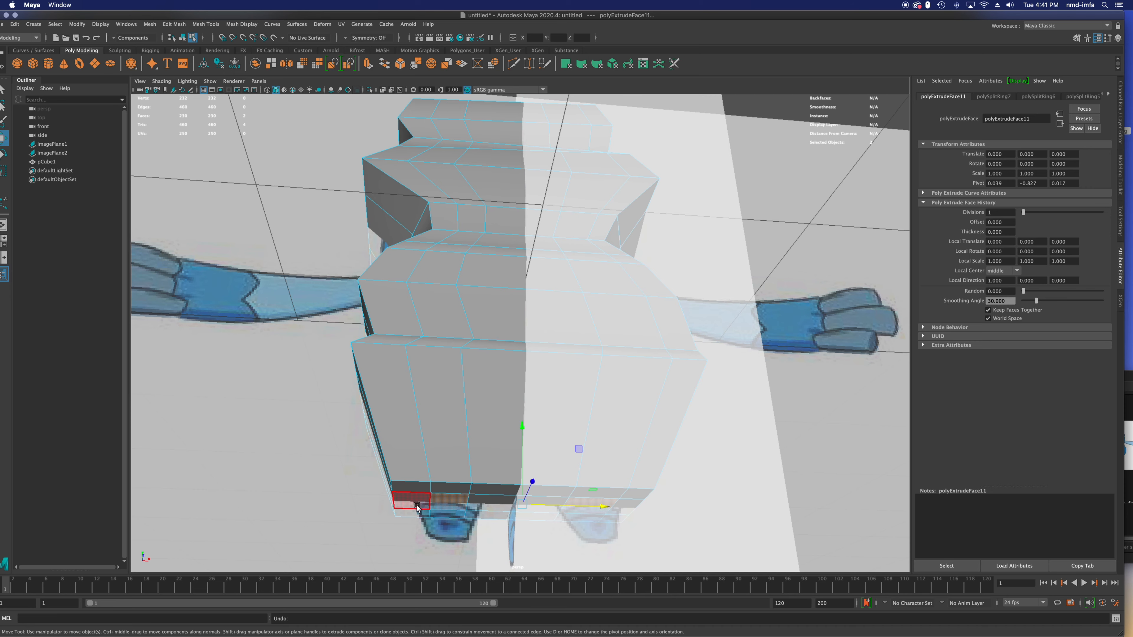
{"action": "left_click_drag", "start_coordinate": [450, 504], "coordinate": [452, 475], "text": "alt"}
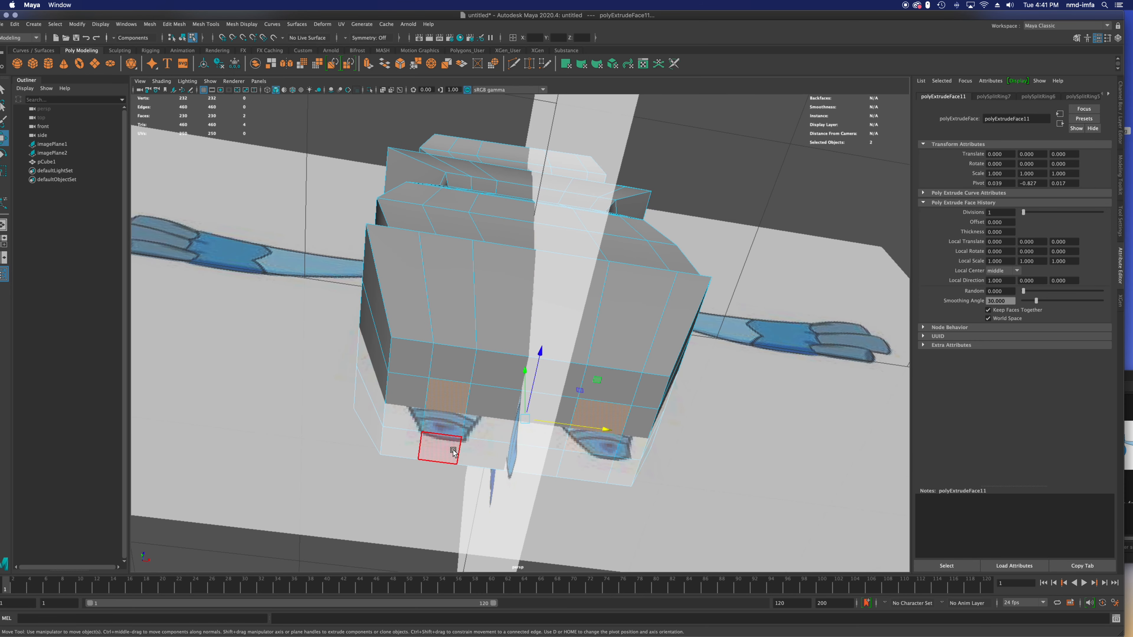
{"action": "left_click", "coordinate": [449, 412]}
{"action": "key", "text": "r"}
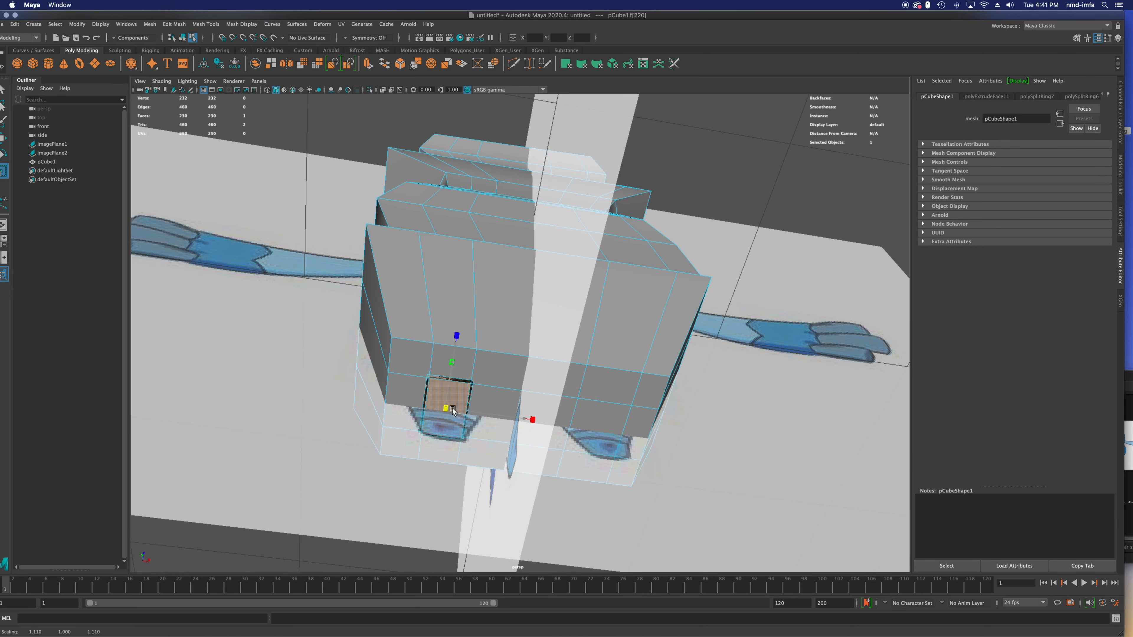
{"action": "key", "text": "z"}
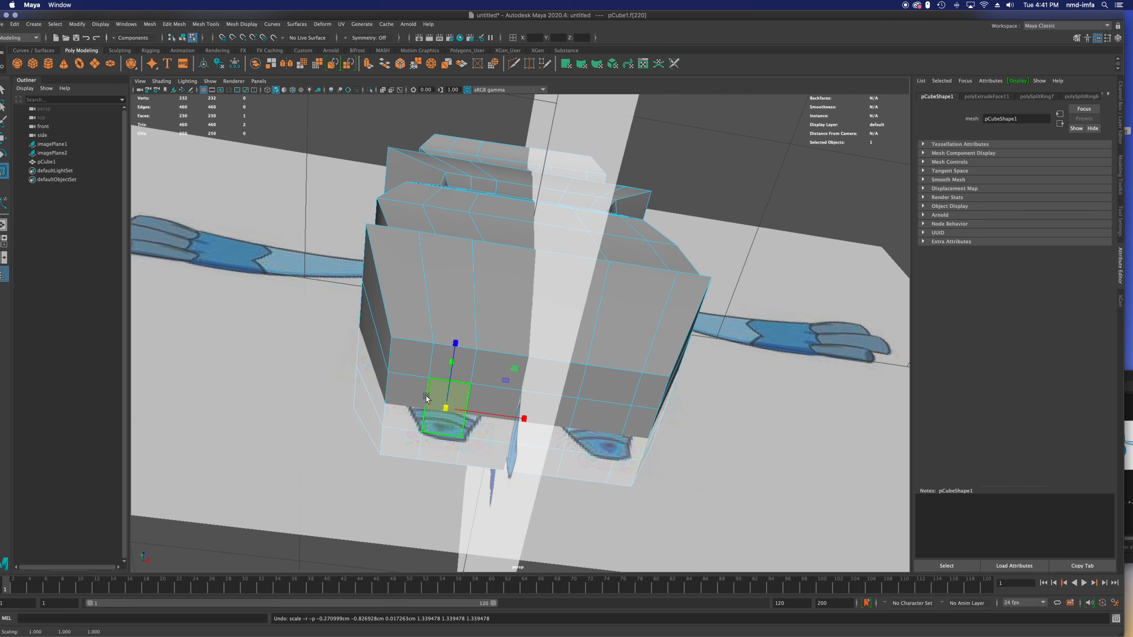
Step: Extrude the underside face of the positive-X foot downward by 0.15 and scale its end face smaller
{"action": "left_click_drag", "start_coordinate": [471, 445], "coordinate": [590, 428], "text": "alt"}
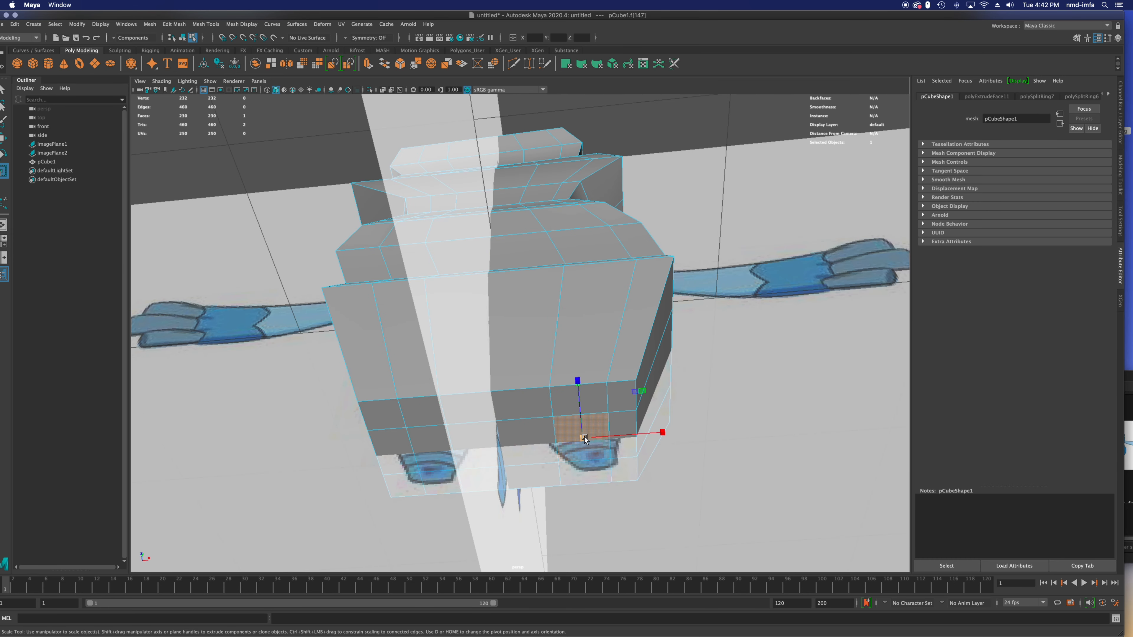
{"action": "key", "text": "ctrl+e"}
{"action": "left_click_drag", "start_coordinate": [586, 457], "coordinate": [591, 513]}
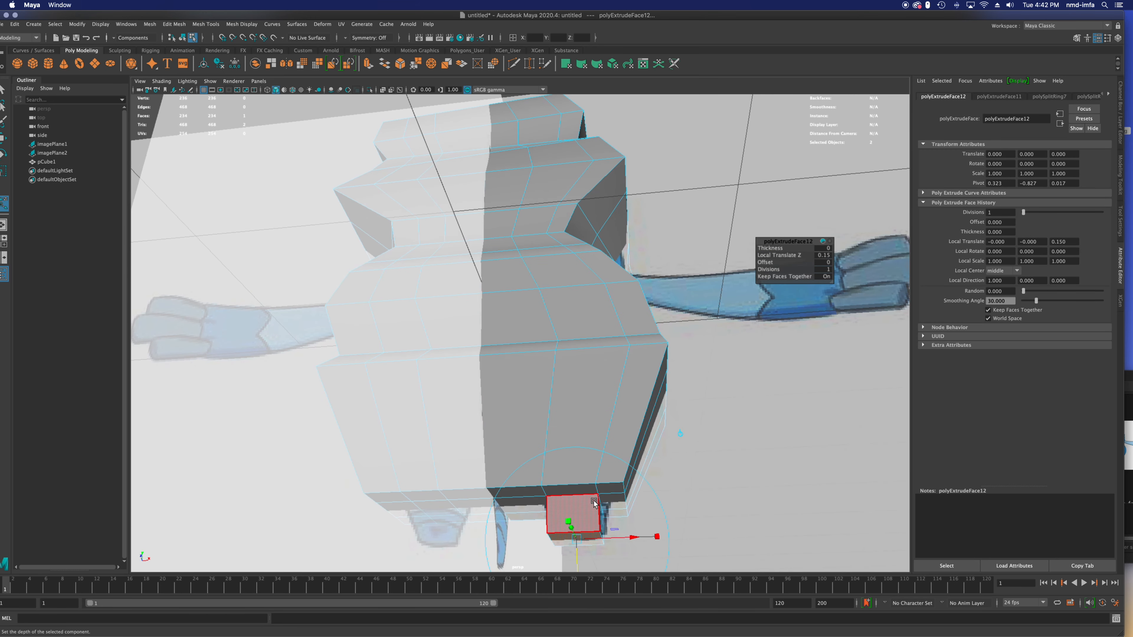
{"action": "key", "text": "r"}
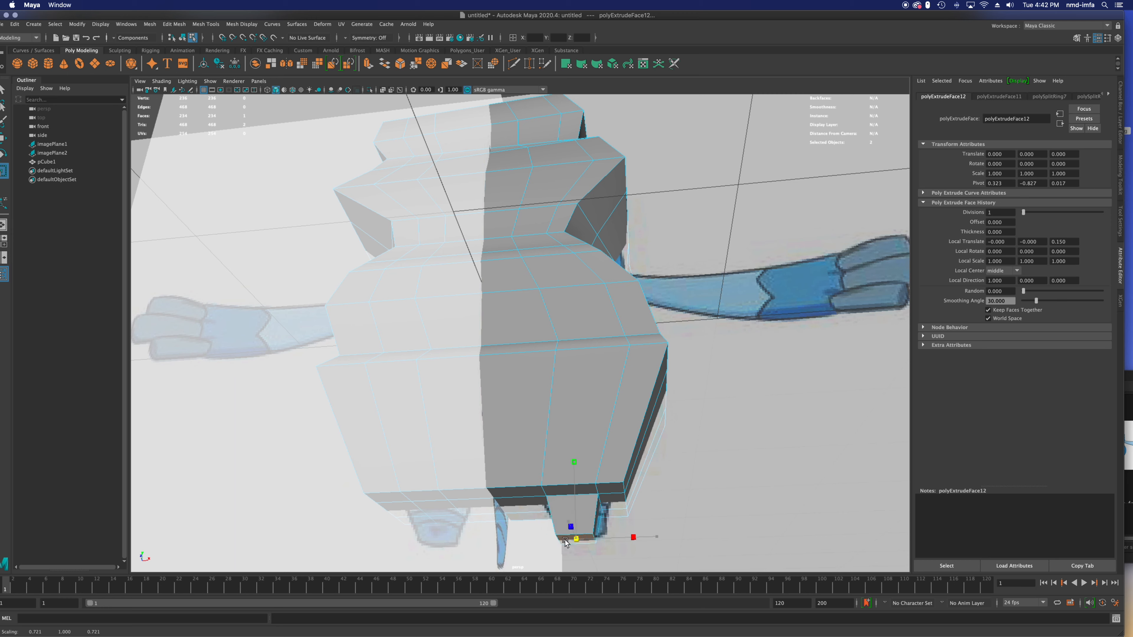
{"action": "left_click_drag", "start_coordinate": [564, 540], "coordinate": [609, 516], "text": "alt"}
Step: Turn on smooth preview and move the positive-X foot's side and bottom faces to match the reference foot shape
{"action": "key", "text": "3"}
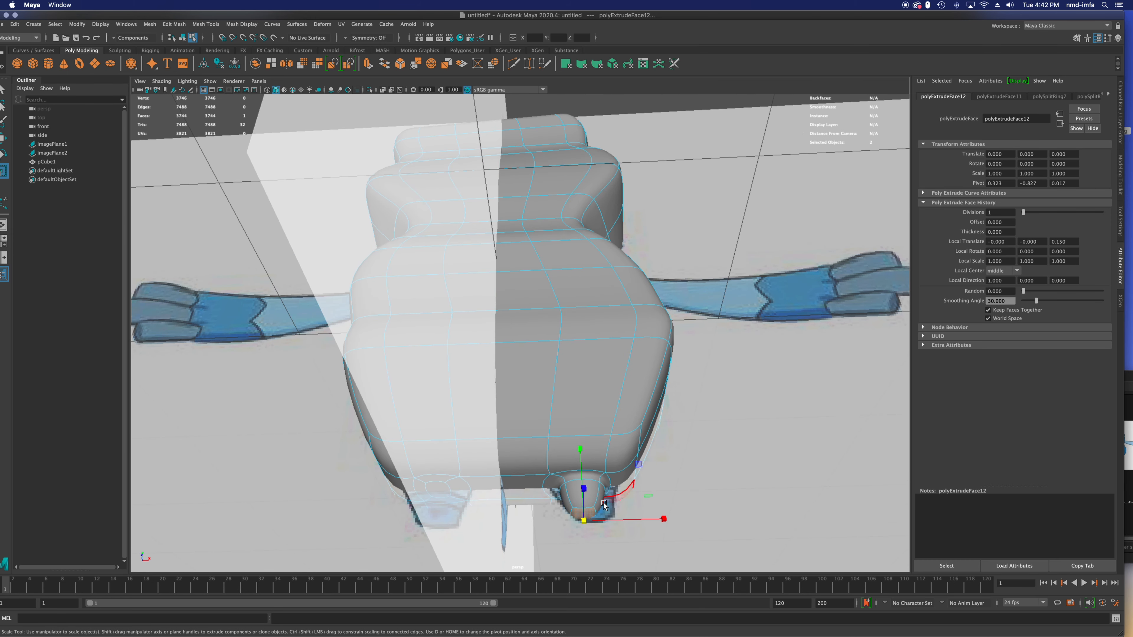
{"action": "left_click", "coordinate": [603, 504]}
{"action": "mouse_move", "coordinate": [638, 504]}
{"action": "left_mouse_down"}
{"action": "mouse_move", "coordinate": [619, 502]}
{"action": "mouse_move", "coordinate": [636, 504]}
{"action": "left_mouse_up"}
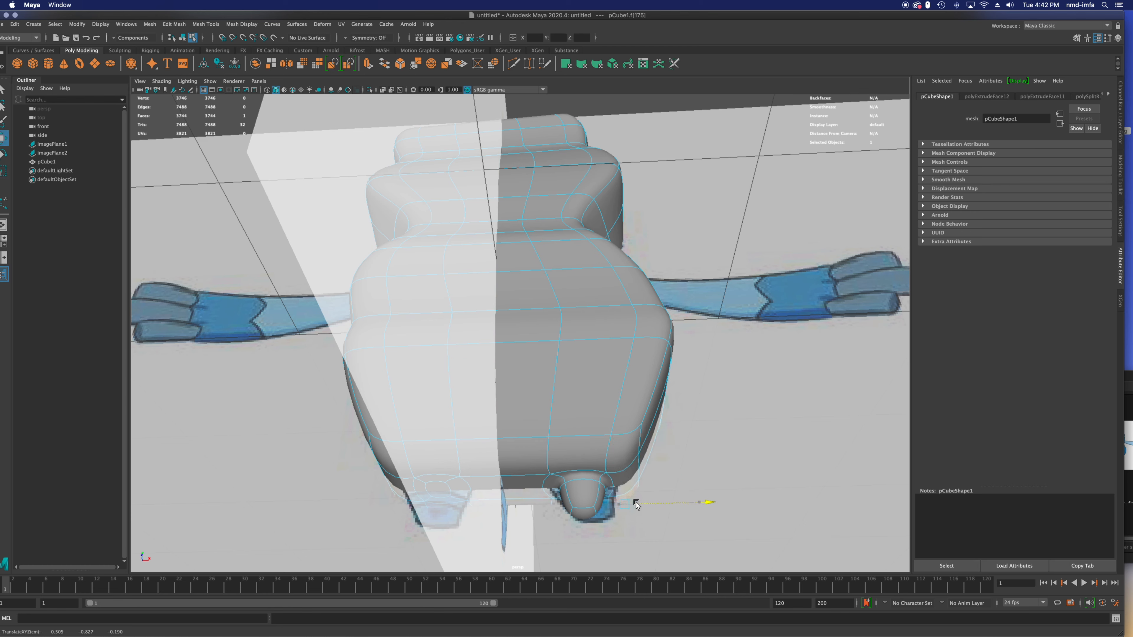
{"action": "left_click", "coordinate": [606, 505]}
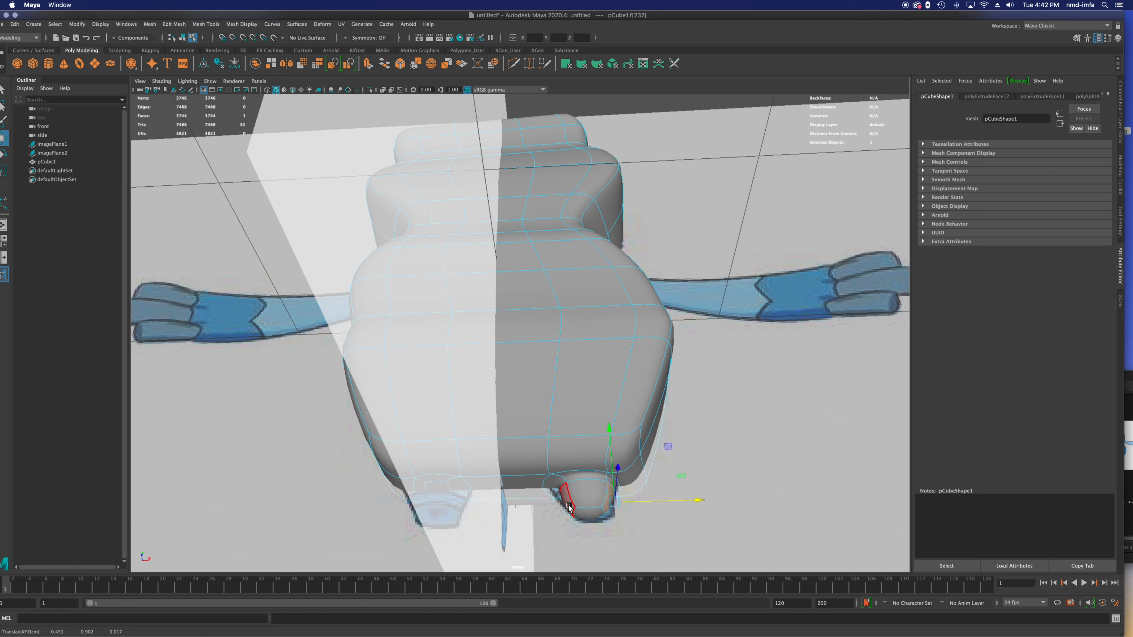
{"action": "left_click", "coordinate": [553, 490]}
{"action": "left_click", "coordinate": [574, 504], "text": "shift"}
{"action": "left_click", "coordinate": [599, 516]}
{"action": "mouse_move", "coordinate": [602, 511]}
{"action": "left_mouse_down"}
{"action": "mouse_move", "coordinate": [612, 505]}
{"action": "mouse_move", "coordinate": [614, 525]}
{"action": "left_mouse_up"}
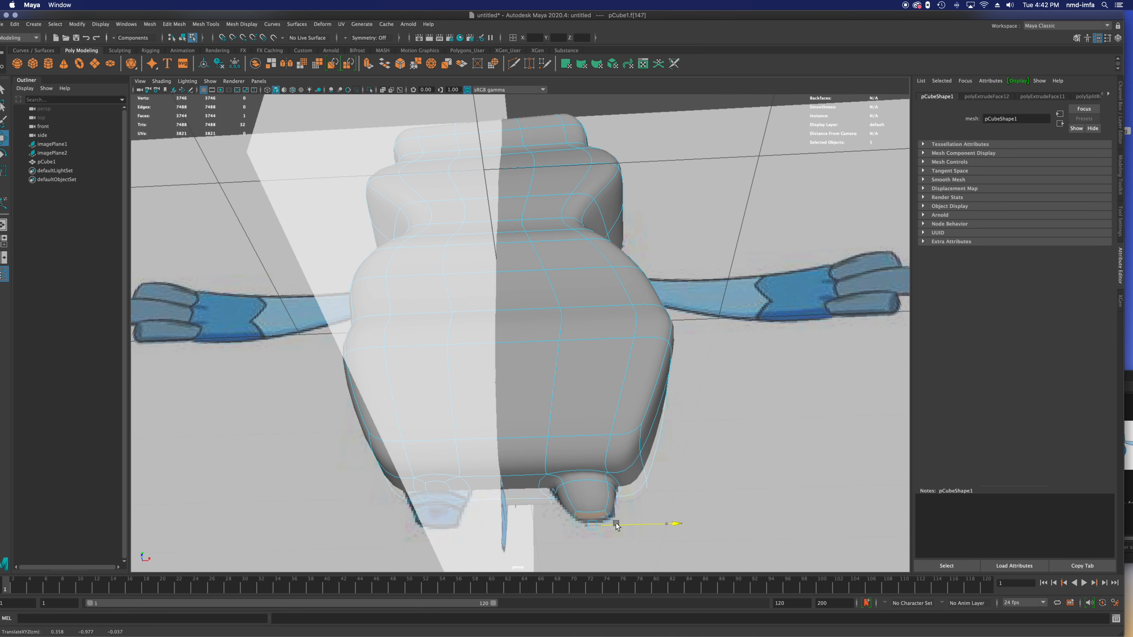
Step: Extrude the underside face of the negative-X foot downward by 0.171 to match the reference
{"action": "mouse_move", "coordinate": [541, 514]}
{"action": "left_mouse_down", "text": "alt"}
{"action": "mouse_move", "coordinate": [562, 521]}
{"action": "mouse_move", "coordinate": [529, 516]}
{"action": "left_mouse_up", "text": "alt"}
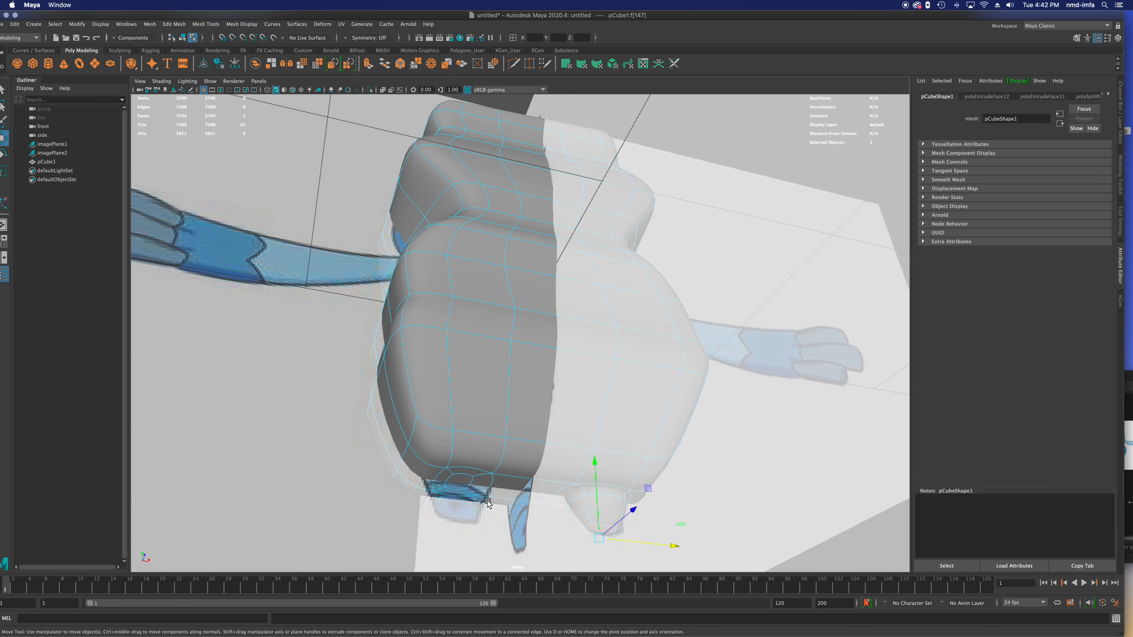
{"action": "left_click", "coordinate": [461, 485]}
{"action": "key", "text": "ctrl+e"}
{"action": "left_click_drag", "start_coordinate": [460, 491], "coordinate": [482, 564]}
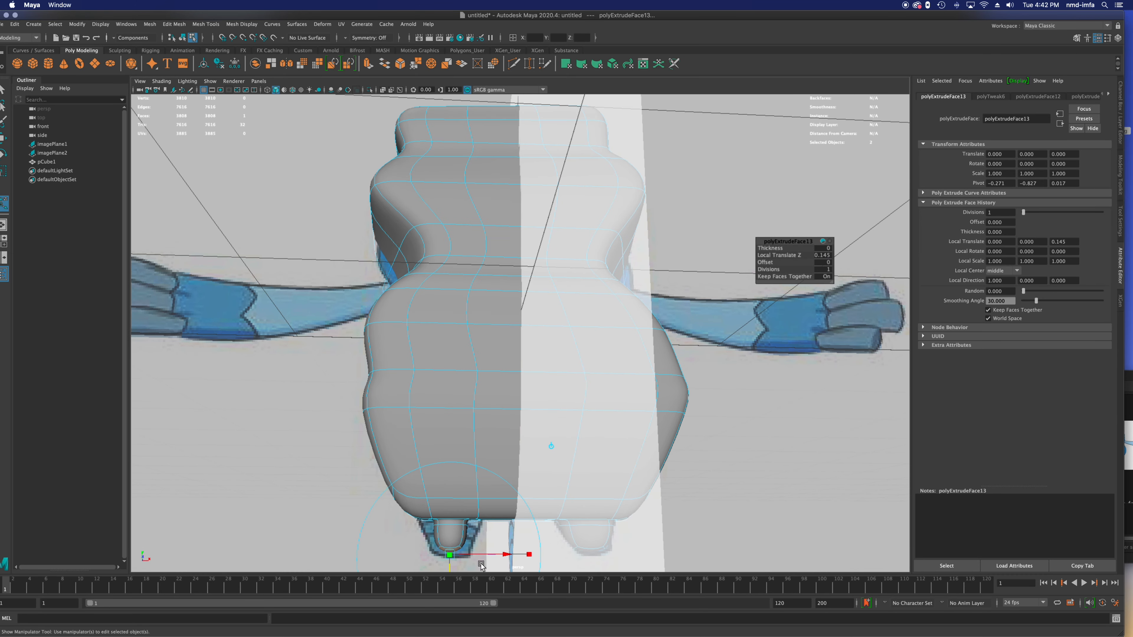
{"action": "left_click_drag", "start_coordinate": [460, 492], "coordinate": [478, 465], "text": "alt"}
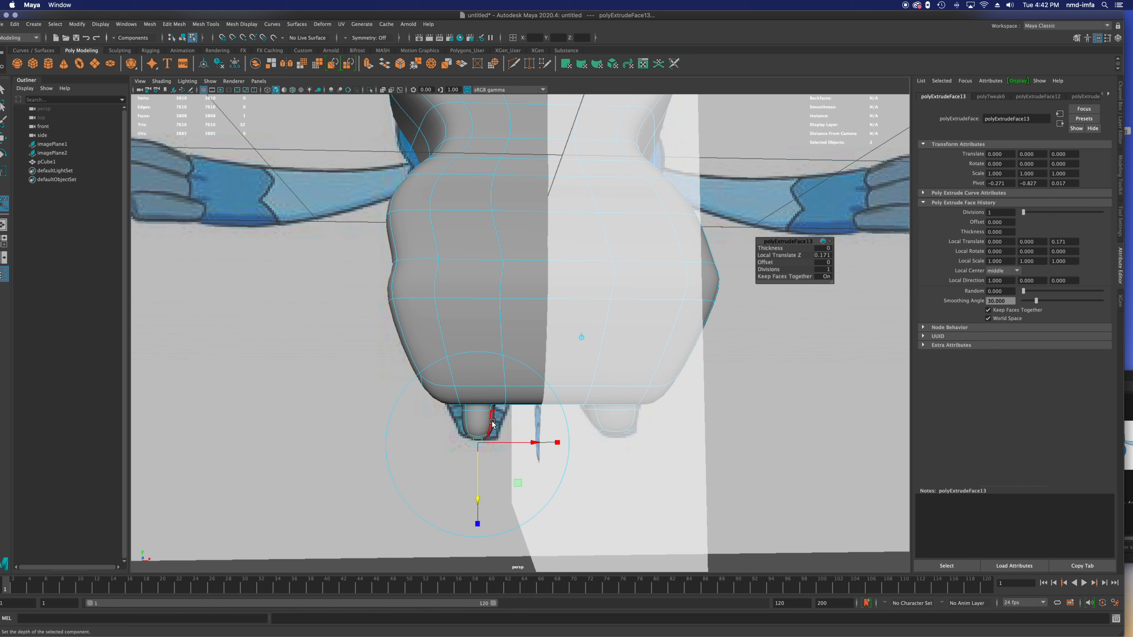
Step: Move the side faces of the negative-X foot outward to widen it toward the reference outline
{"action": "left_click", "coordinate": [496, 412]}
{"action": "left_click", "coordinate": [499, 417], "text": "shift"}
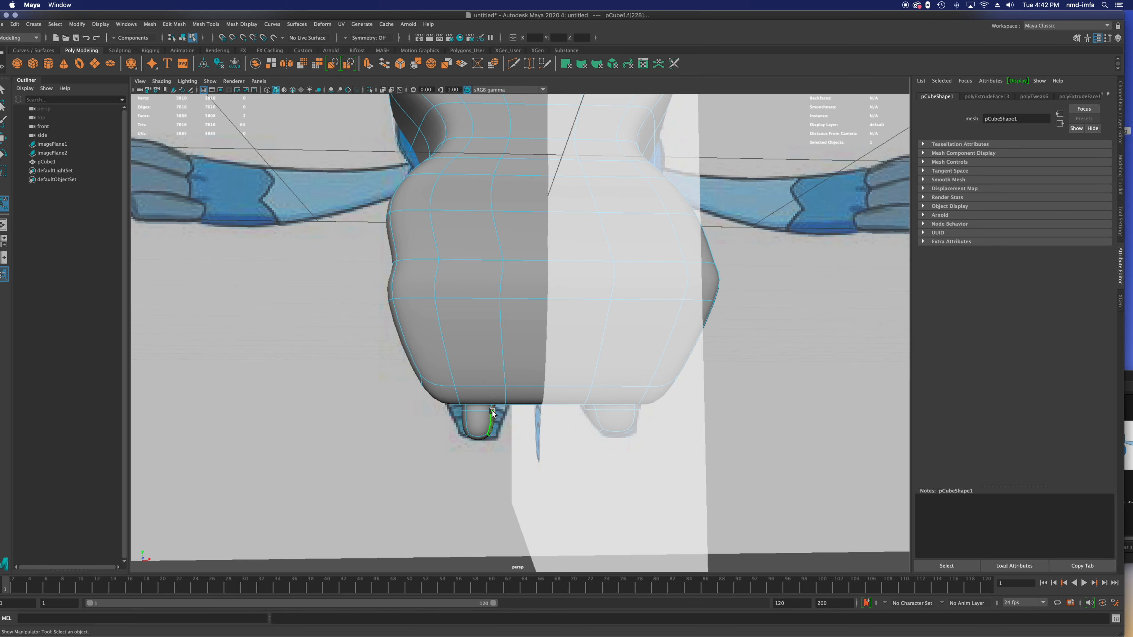
{"action": "key", "text": "w"}
{"action": "left_click_drag", "start_coordinate": [501, 421], "coordinate": [483, 436]}
{"action": "left_click", "coordinate": [465, 426]}
{"action": "left_click", "coordinate": [496, 407], "text": "shift"}
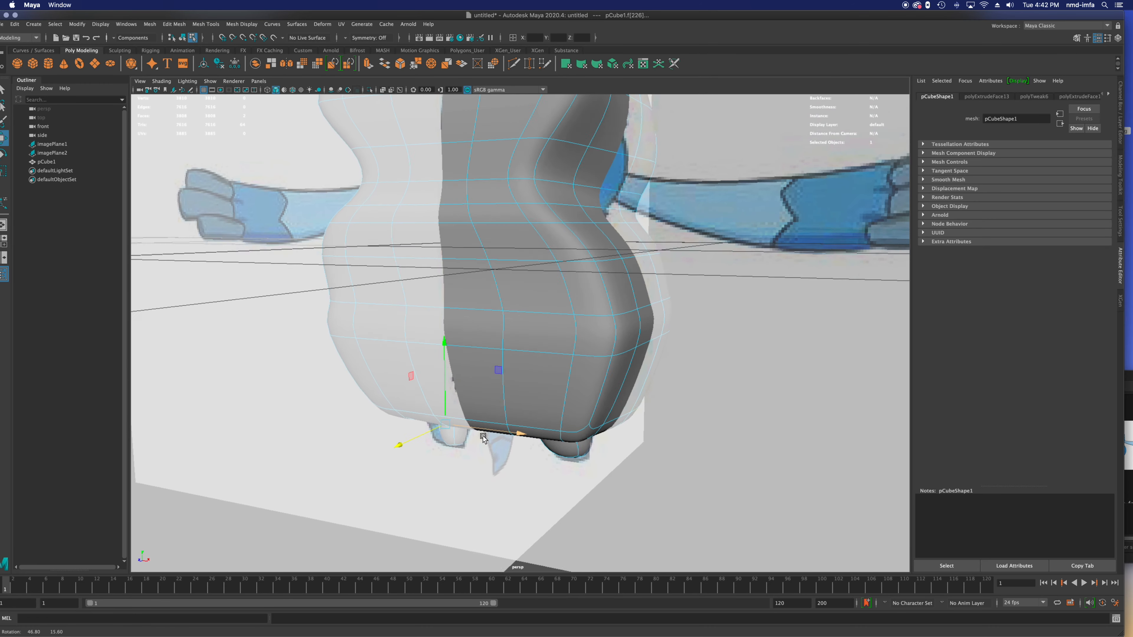
Step: Extrude the body's side face at the positive-X arm by 0.192 and turn off smooth preview
{"action": "left_click_drag", "start_coordinate": [575, 333], "coordinate": [516, 412], "text": "alt"}
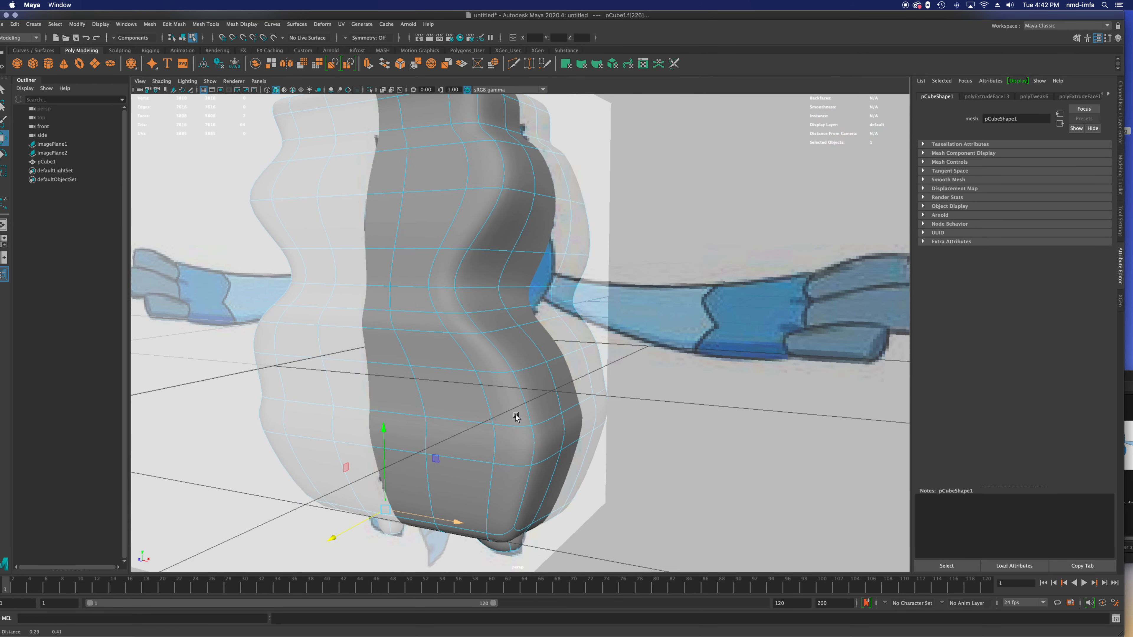
{"action": "left_click", "coordinate": [542, 281]}
{"action": "mouse_move", "coordinate": [556, 303]}
{"action": "left_mouse_down", "text": "alt"}
{"action": "mouse_move", "coordinate": [505, 303]}
{"action": "mouse_move", "coordinate": [609, 306]}
{"action": "mouse_move", "coordinate": [562, 306]}
{"action": "mouse_move", "coordinate": [559, 318]}
{"action": "mouse_move", "coordinate": [551, 298]}
{"action": "left_mouse_up", "text": "alt"}
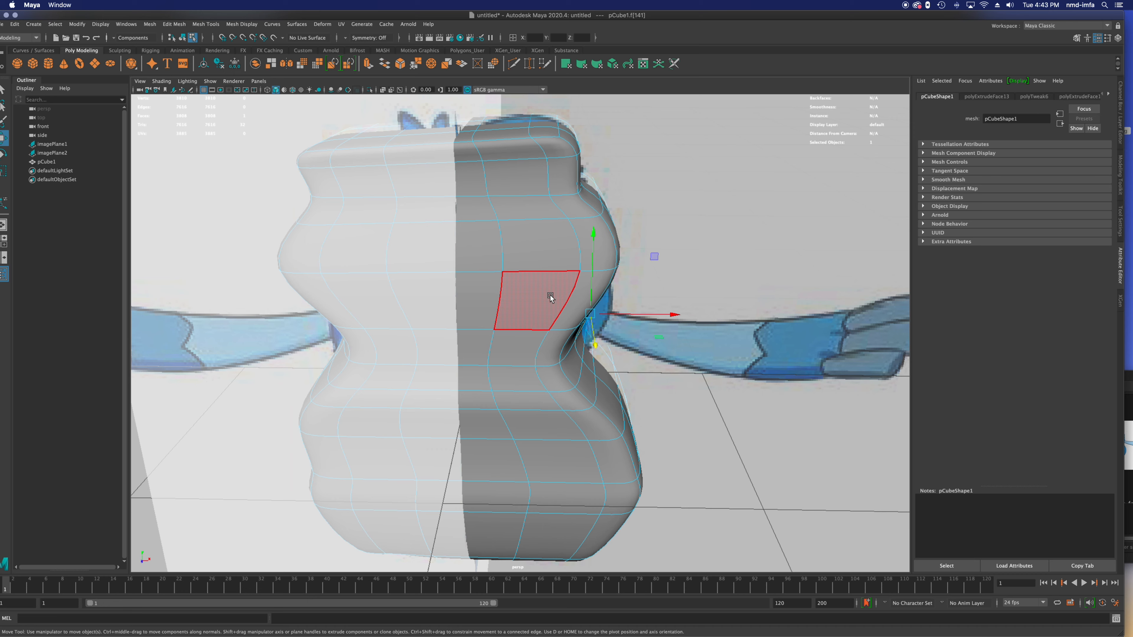
{"action": "left_click_drag", "start_coordinate": [551, 298], "coordinate": [580, 270], "text": "alt"}
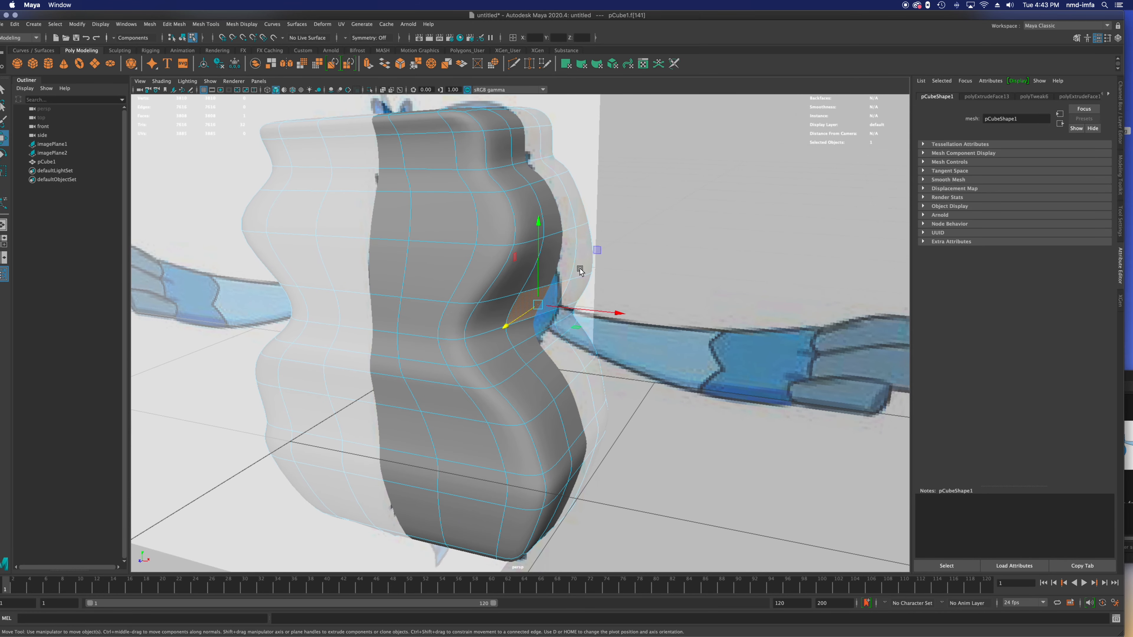
{"action": "mouse_move", "coordinate": [551, 311]}
{"action": "left_mouse_down", "text": "alt"}
{"action": "mouse_move", "coordinate": [536, 308]}
{"action": "mouse_move", "coordinate": [561, 280]}
{"action": "mouse_move", "coordinate": [640, 318]}
{"action": "mouse_move", "coordinate": [600, 334]}
{"action": "left_mouse_up", "text": "alt"}
{"action": "key", "text": "ctrl+e"}
{"action": "key", "text": "1"}
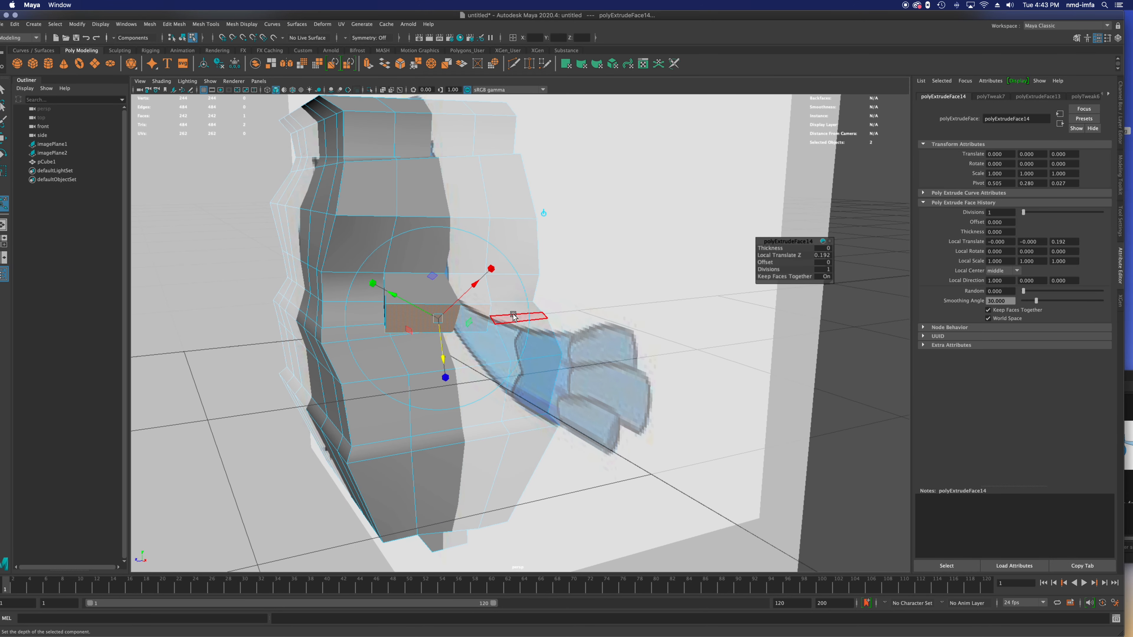
Step: Scale the extruded arm stub's end face narrower from front to back
{"action": "key", "text": "e"}
{"action": "left_click_drag", "start_coordinate": [475, 335], "coordinate": [433, 324], "text": "alt"}
{"action": "key", "text": "r"}
{"action": "left_click_drag", "start_coordinate": [313, 307], "coordinate": [352, 308]}
{"action": "key", "text": "w"}
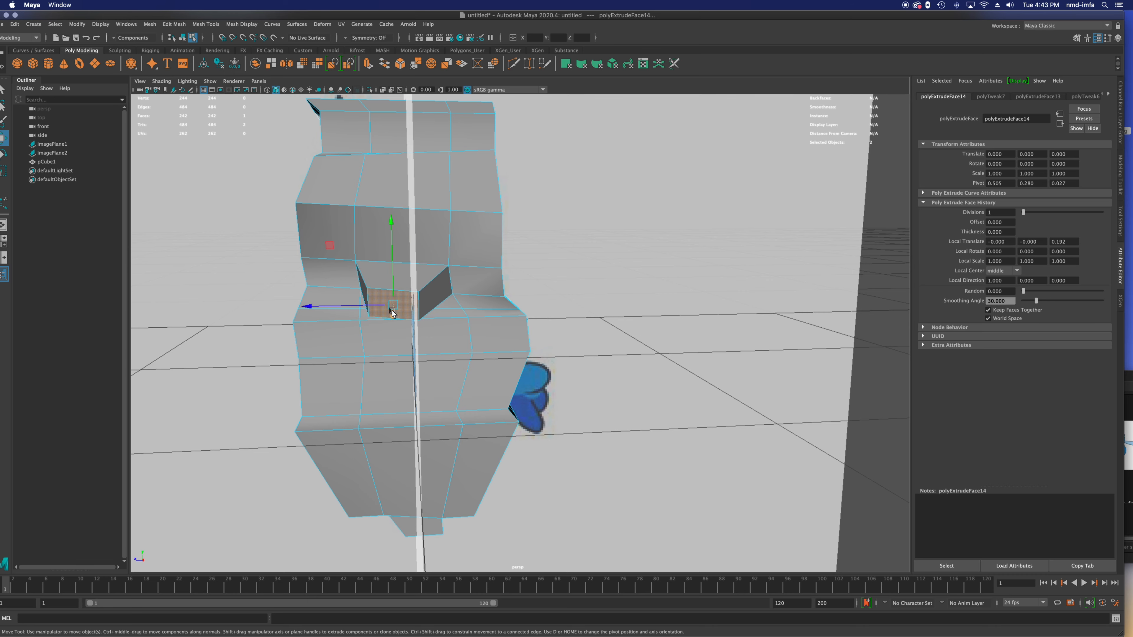
{"action": "left_click_drag", "start_coordinate": [398, 331], "coordinate": [485, 326], "text": "alt"}
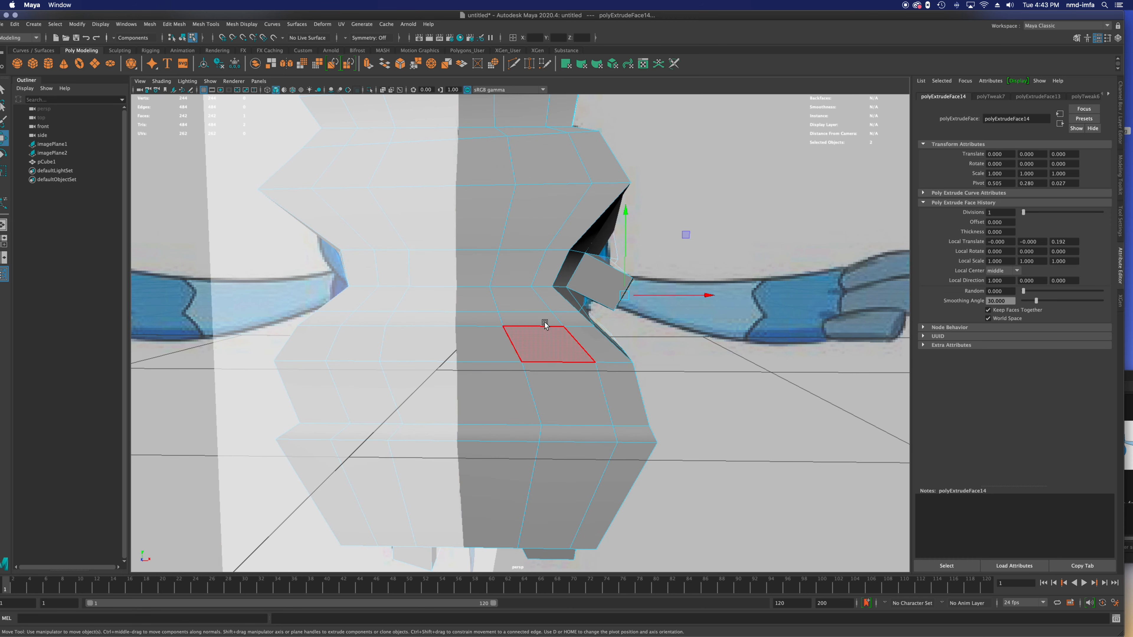
Step: Extrude the end face of the positive-X arm stub outward by 0.524 to form the next arm section
{"action": "left_click_drag", "start_coordinate": [638, 295], "coordinate": [677, 349]}
{"action": "key", "text": "ctrl+e"}
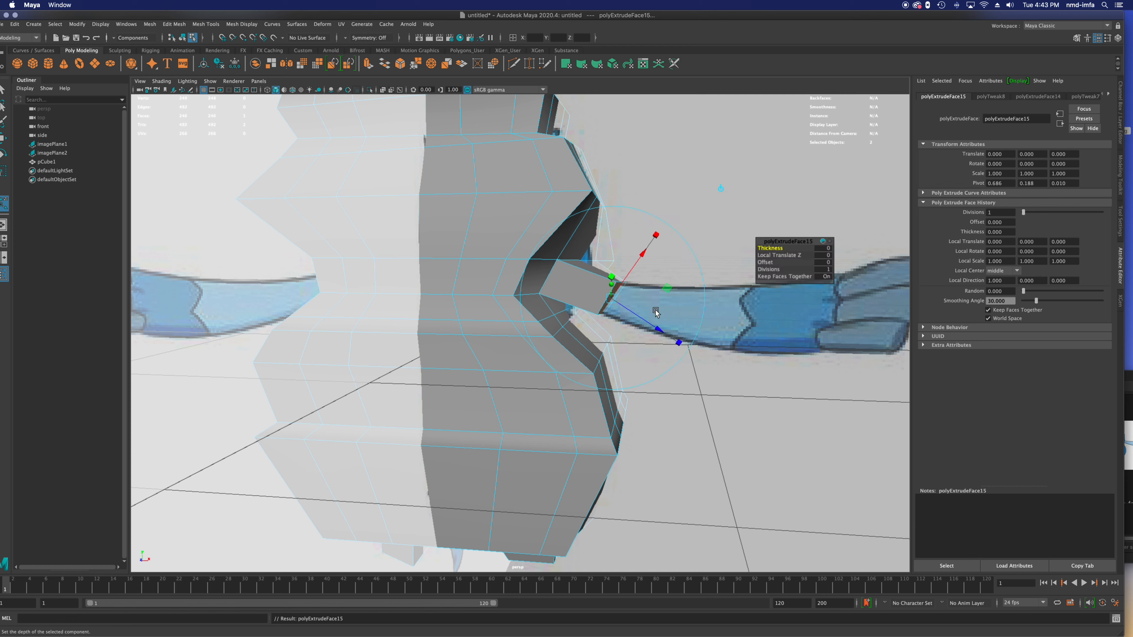
{"action": "left_click_drag", "start_coordinate": [638, 315], "coordinate": [761, 364]}
Step: Raise the new arm section's end face to the reference arm and rotate it nearly vertical
{"action": "key", "text": "e"}
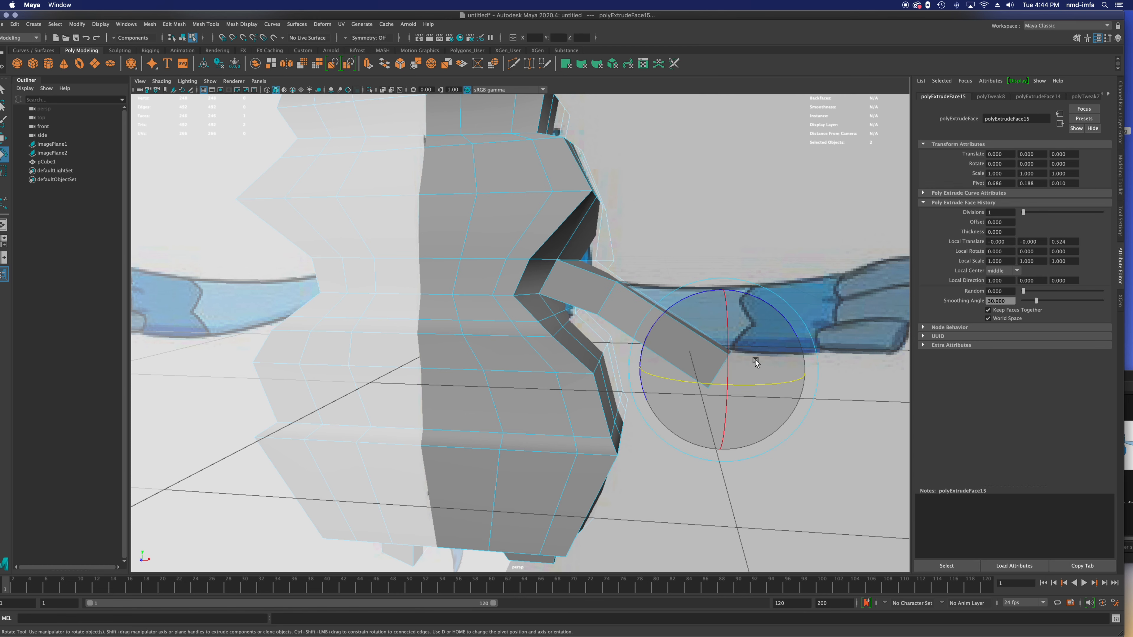
{"action": "key", "text": "w"}
{"action": "left_click_drag", "start_coordinate": [717, 339], "coordinate": [716, 282]}
{"action": "key", "text": "e"}
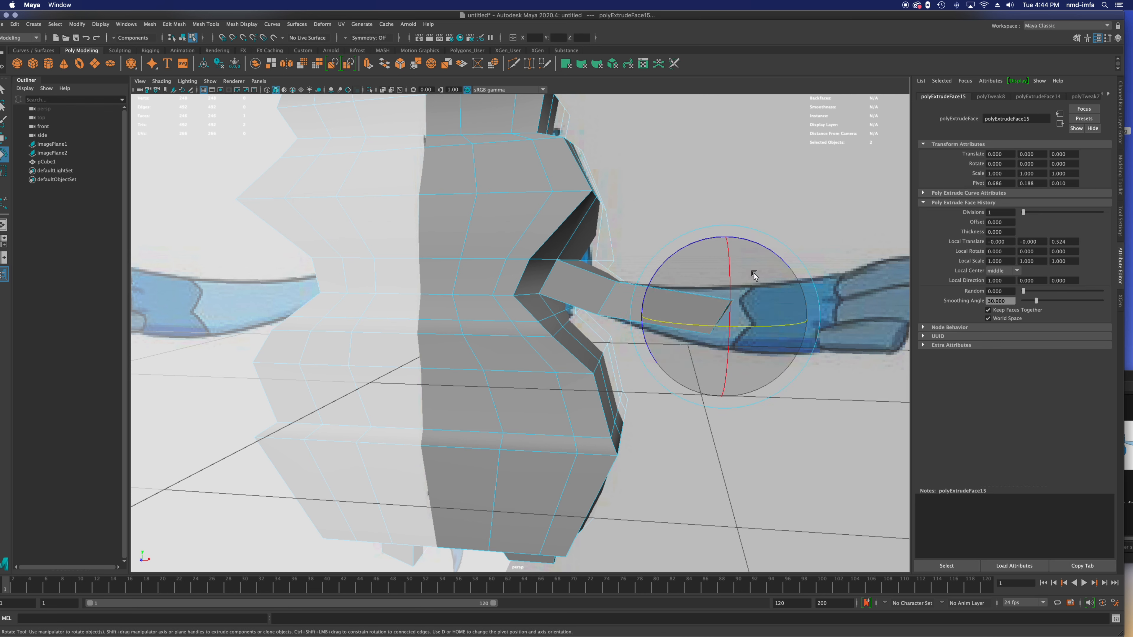
{"action": "left_click_drag", "start_coordinate": [750, 243], "coordinate": [730, 242]}
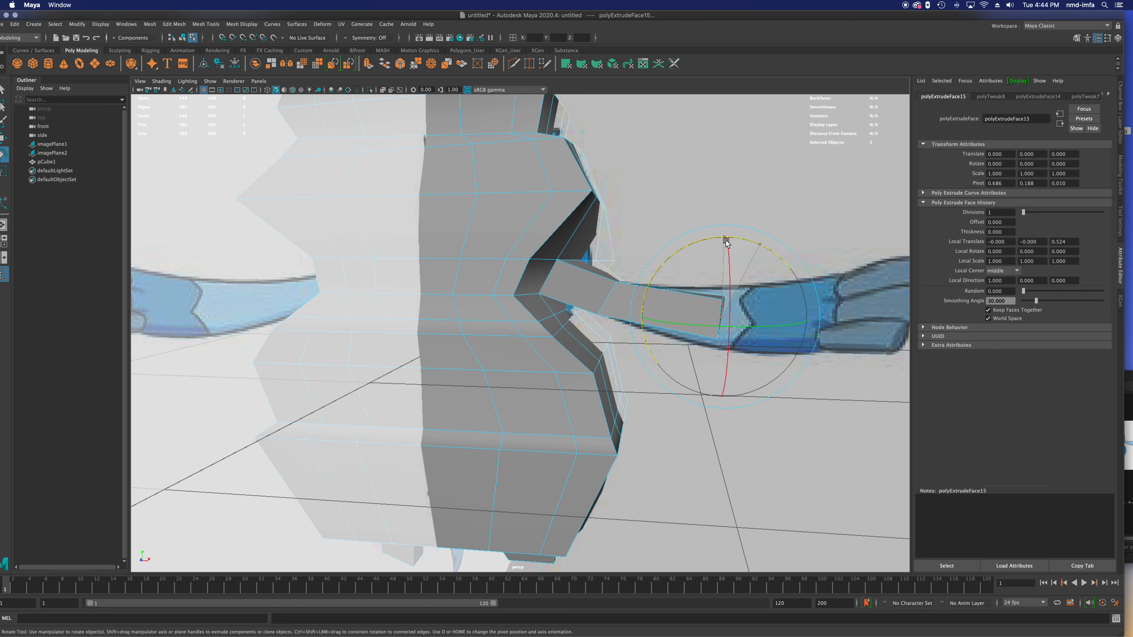
Step: Scale the arm section's end face taller to match the thickness of the reference arm
{"action": "key", "text": "r"}
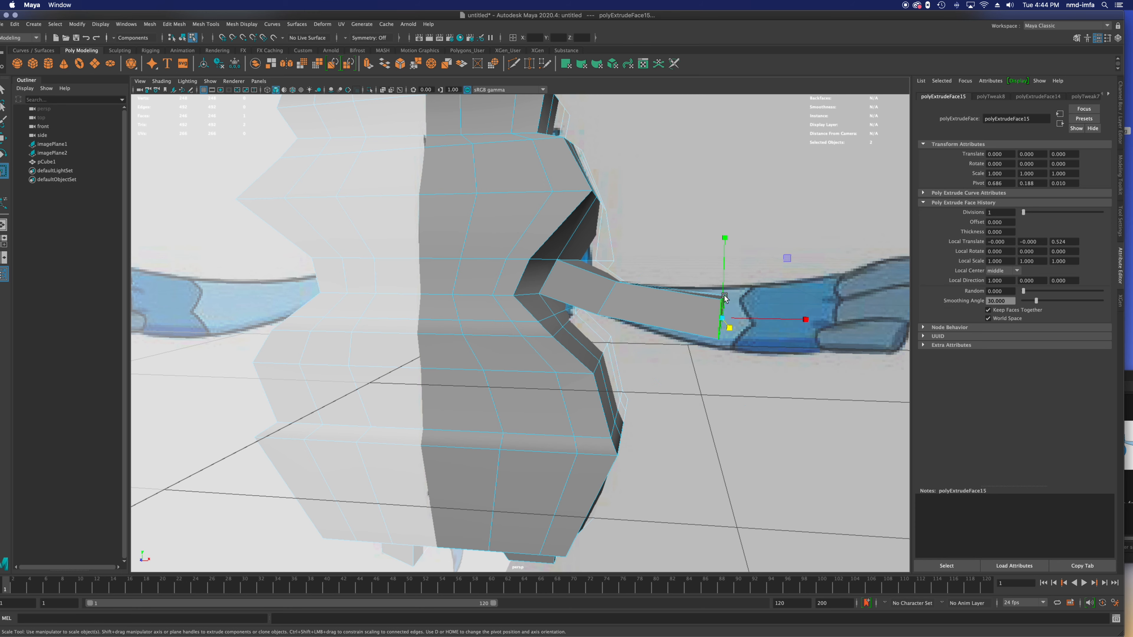
{"action": "left_click_drag", "start_coordinate": [723, 285], "coordinate": [724, 278]}
{"action": "left_click_drag", "start_coordinate": [723, 318], "coordinate": [679, 354]}
Step: Extrude the arm's end face by 0.391 to reach the wrist in the reference and switch to scaling that face
{"action": "key", "text": "w"}
{"action": "left_click_drag", "start_coordinate": [374, 437], "coordinate": [485, 420]}
{"action": "key", "text": "ctrl+e"}
{"action": "left_click_drag", "start_coordinate": [754, 313], "coordinate": [811, 331]}
{"action": "key", "text": "r"}
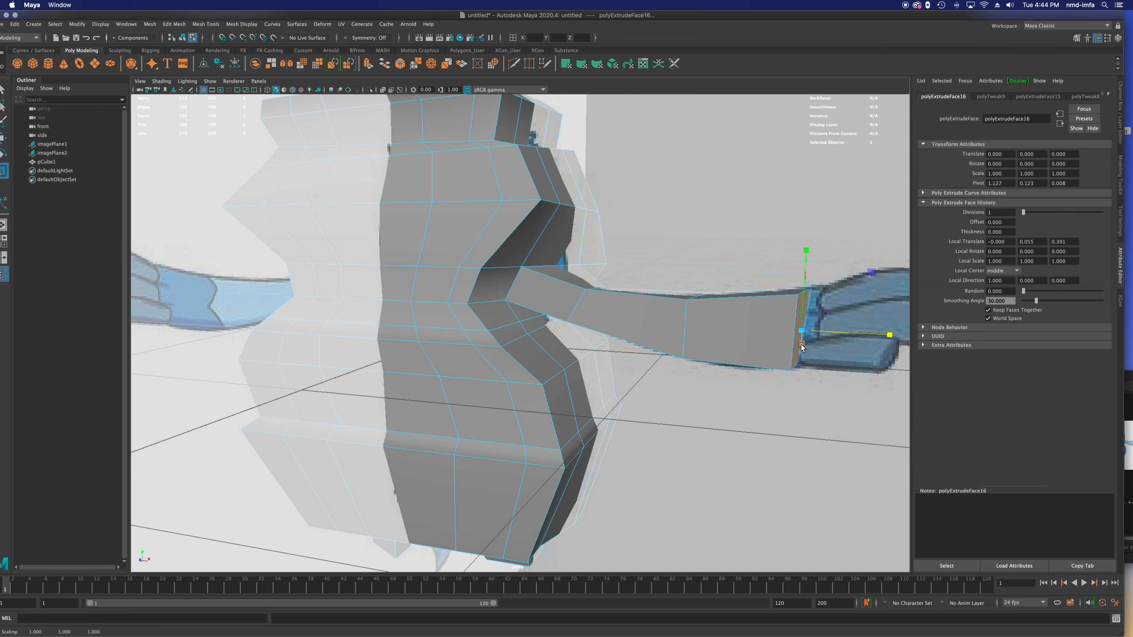
Step: Inspect the body and new arm in smooth preview, then display the smoothed mesh together with its cage
{"action": "left_click_drag", "start_coordinate": [806, 343], "coordinate": [644, 402], "text": "alt"}
{"action": "scroll", "coordinate": [703, 355], "scroll_direction": "down", "scroll_amount": 8}
{"action": "key", "text": "3"}
{"action": "scroll", "coordinate": [647, 400], "scroll_direction": "up", "scroll_amount": 5}
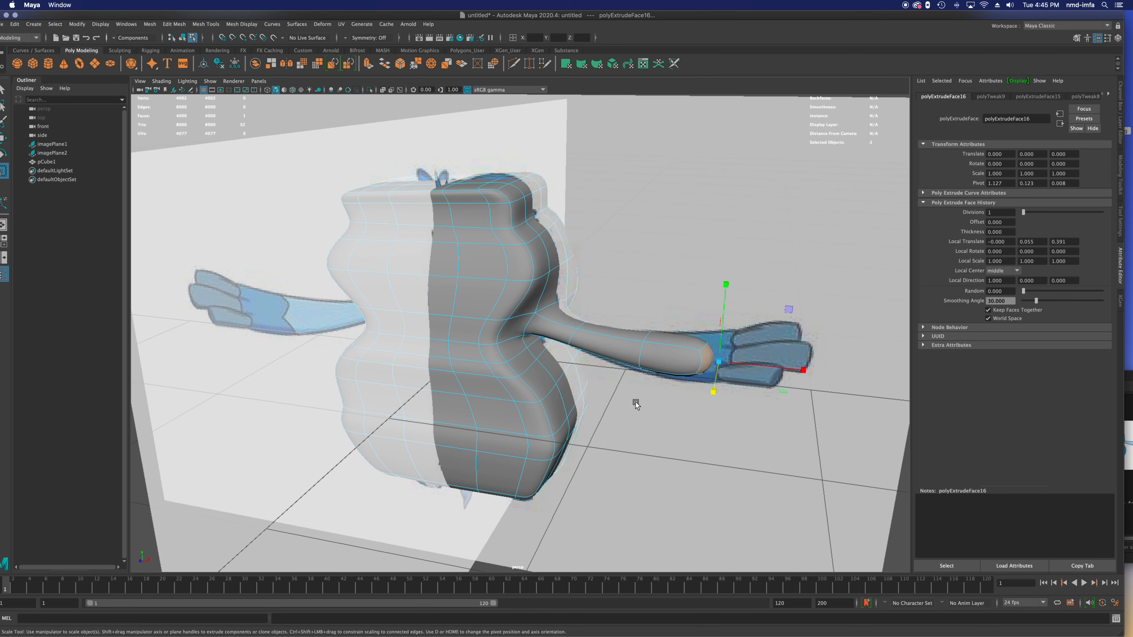
{"action": "mouse_move", "coordinate": [636, 404]}
{"action": "left_mouse_down", "text": "alt"}
{"action": "mouse_move", "coordinate": [574, 397]}
{"action": "mouse_move", "coordinate": [659, 407]}
{"action": "mouse_move", "coordinate": [646, 393]}
{"action": "left_mouse_up", "text": "alt"}
{"action": "key", "text": "2"}
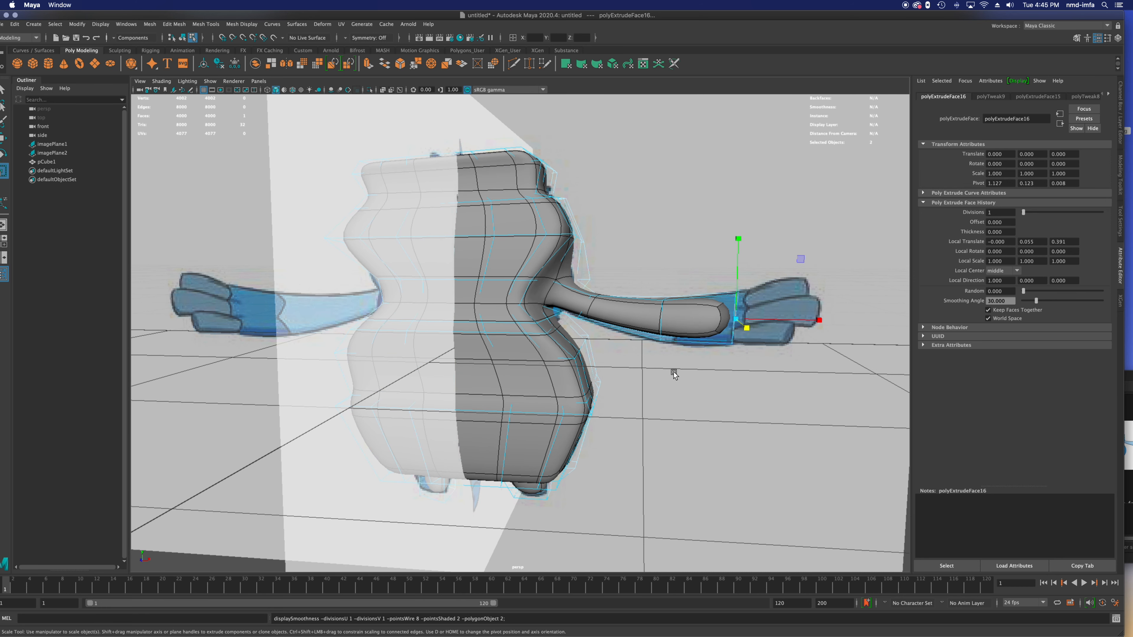